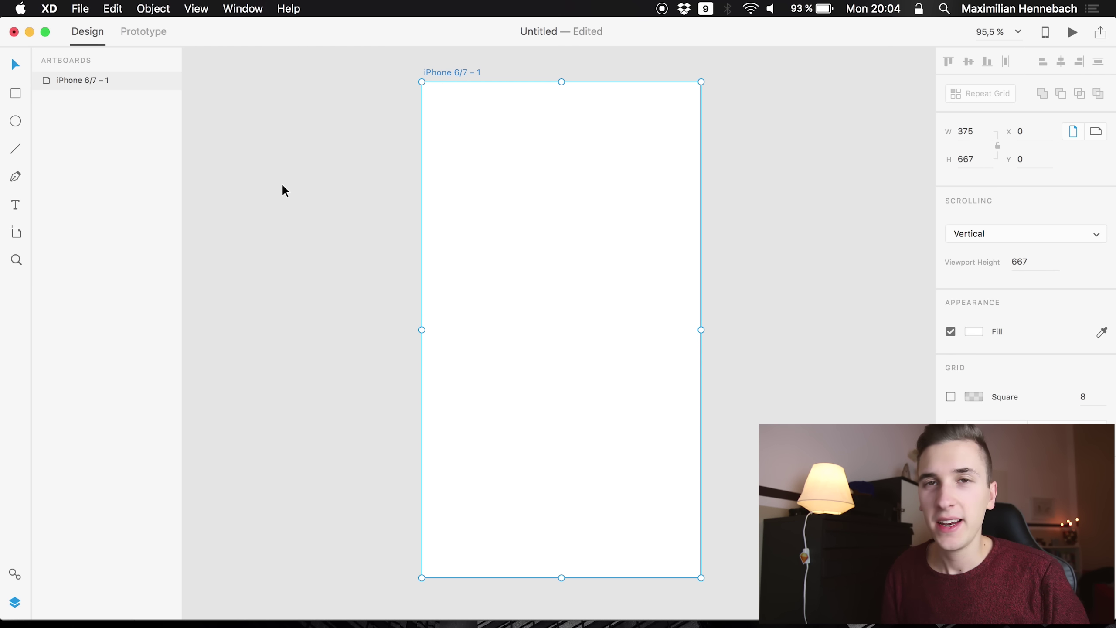
# - Toggle XD between prototype and design mode, then select the empty iPhone artboard
pyautogui.click(115, 96)
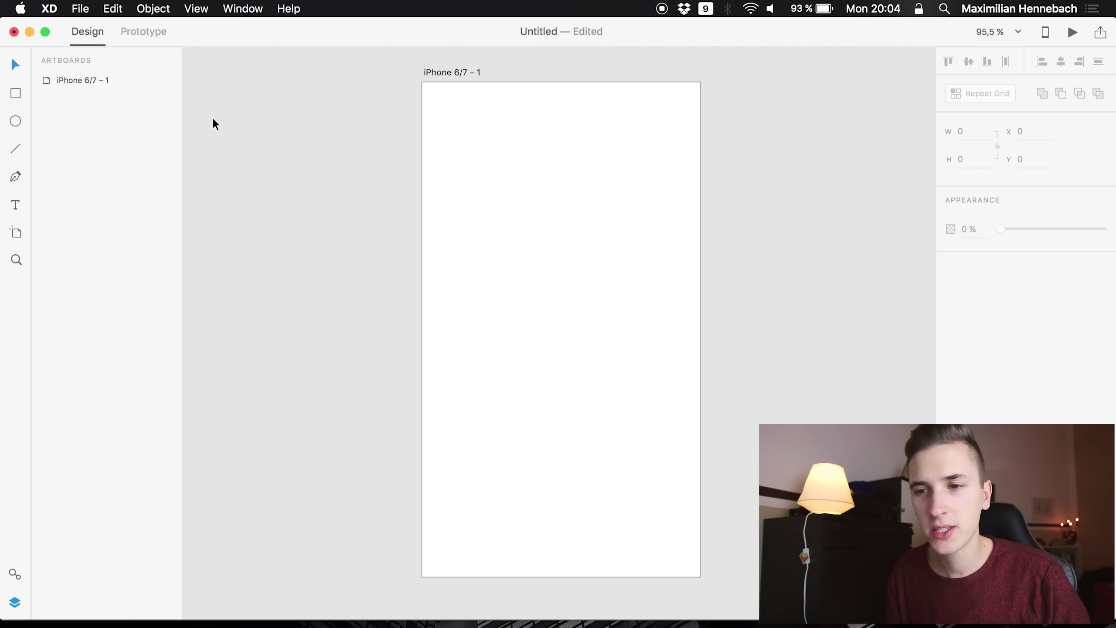
pyautogui.click(143, 37)
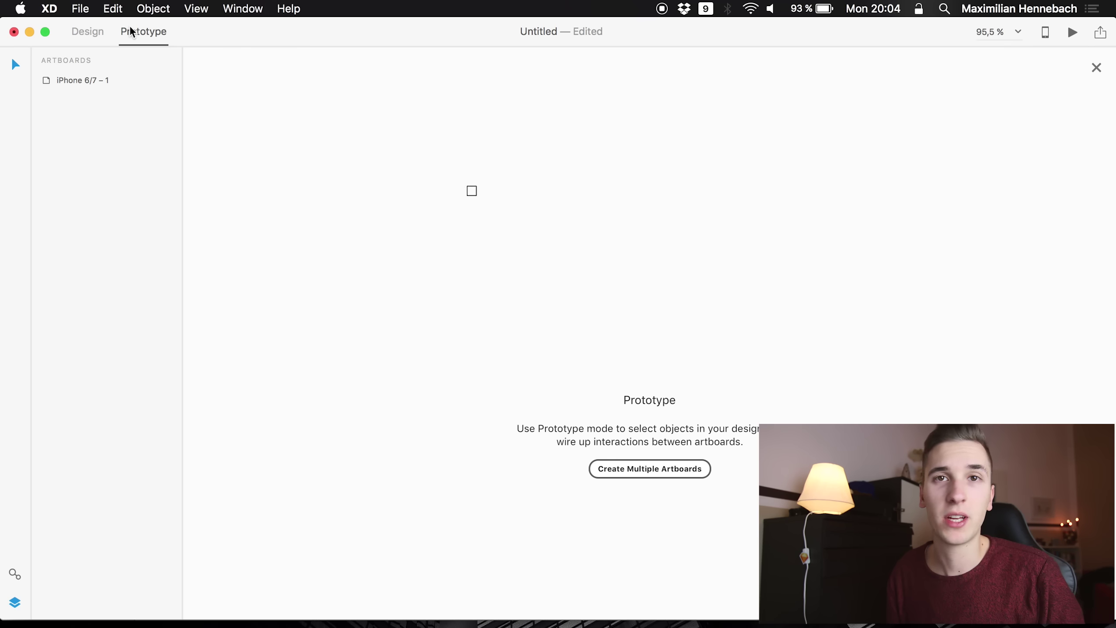
pyautogui.click(95, 35)
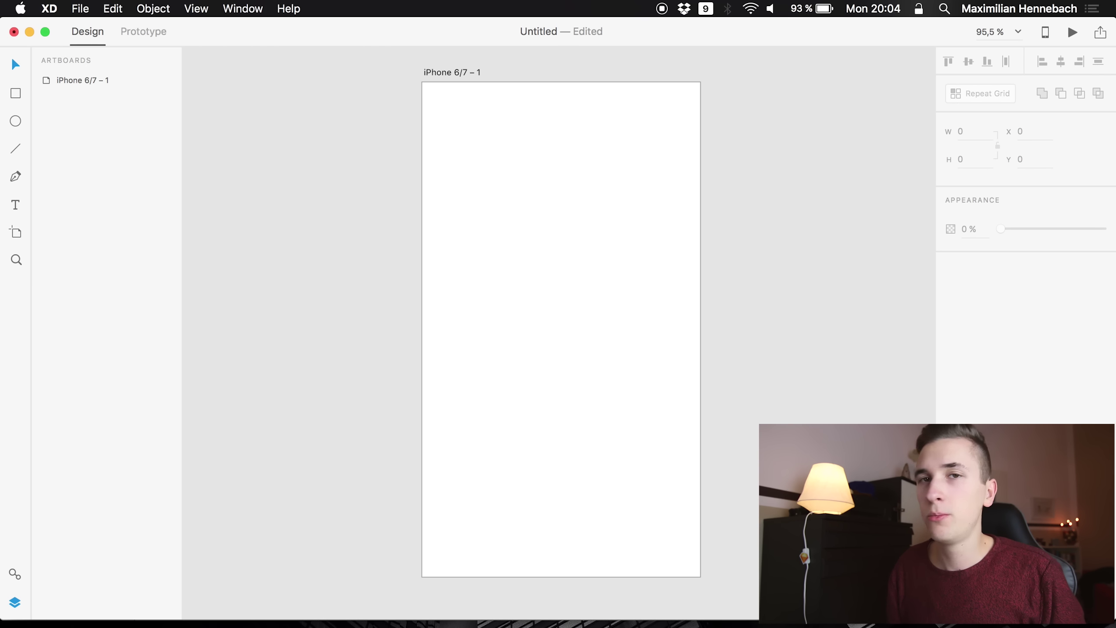
pyautogui.click(635, 422)
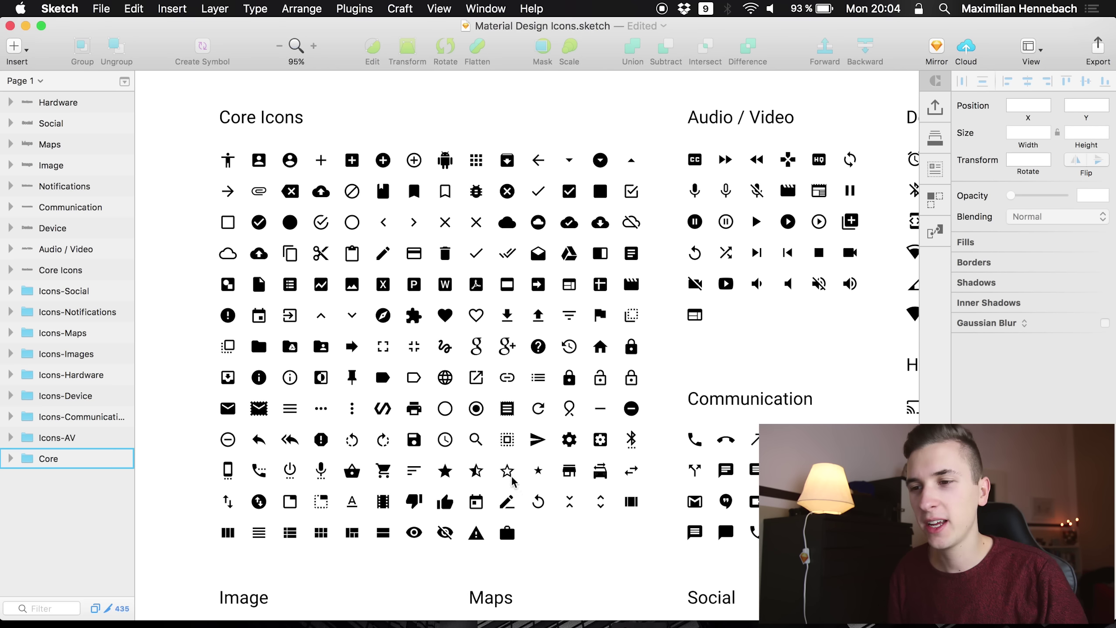
# - Copy the trash icon from Sketch's Core Icons and paste it onto the XD artboard
pyautogui.click(72, 227)
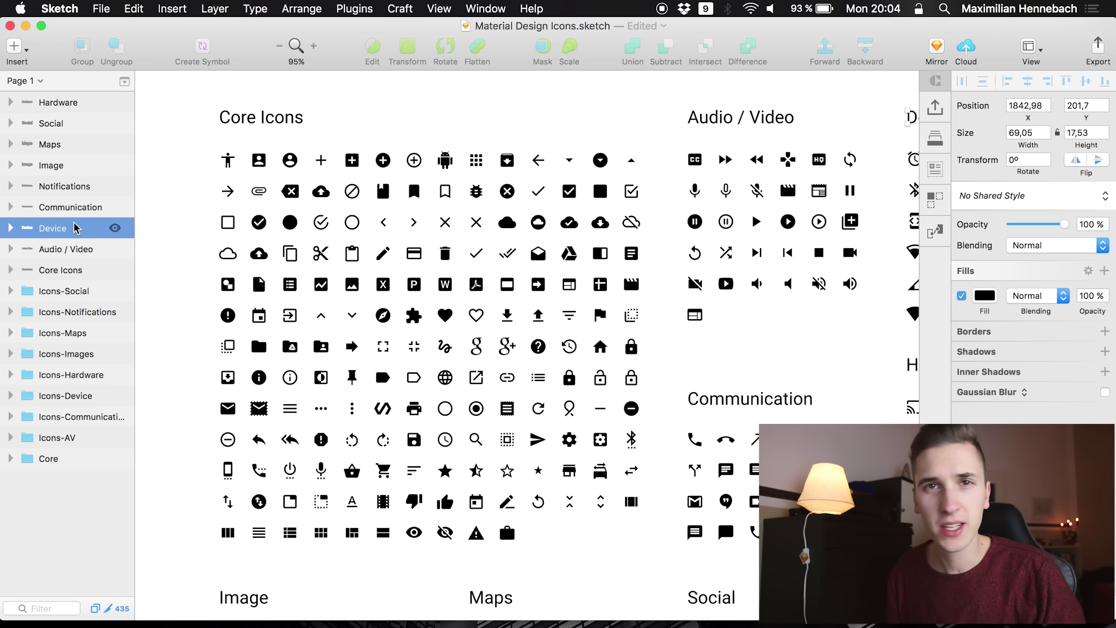
pyautogui.click(13, 312)
pyautogui.click(26, 354)
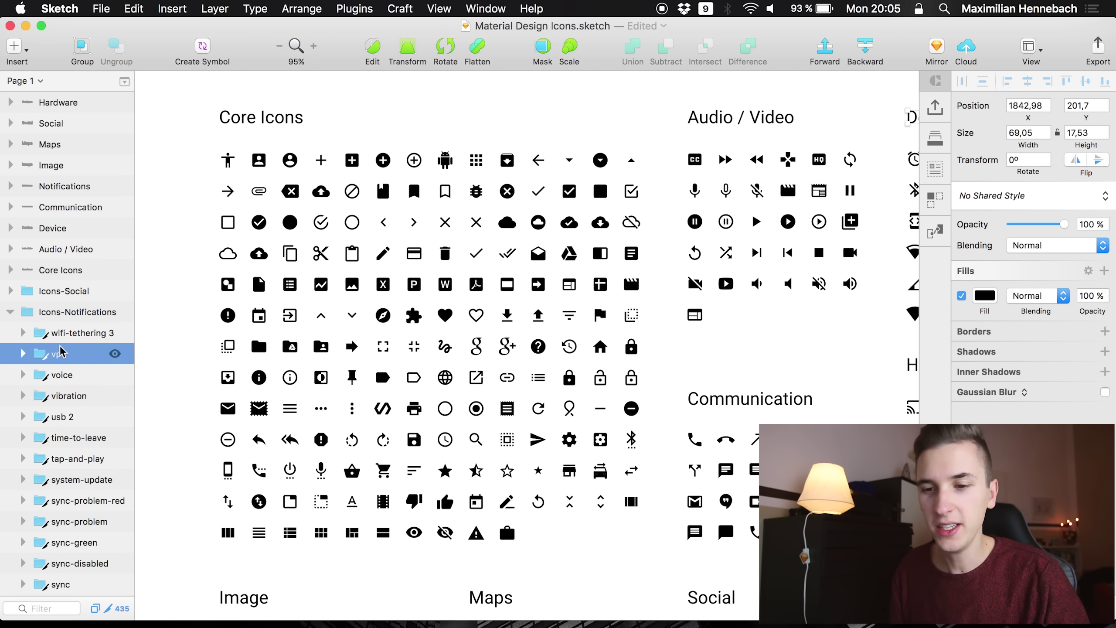
pyautogui.click(445, 253)
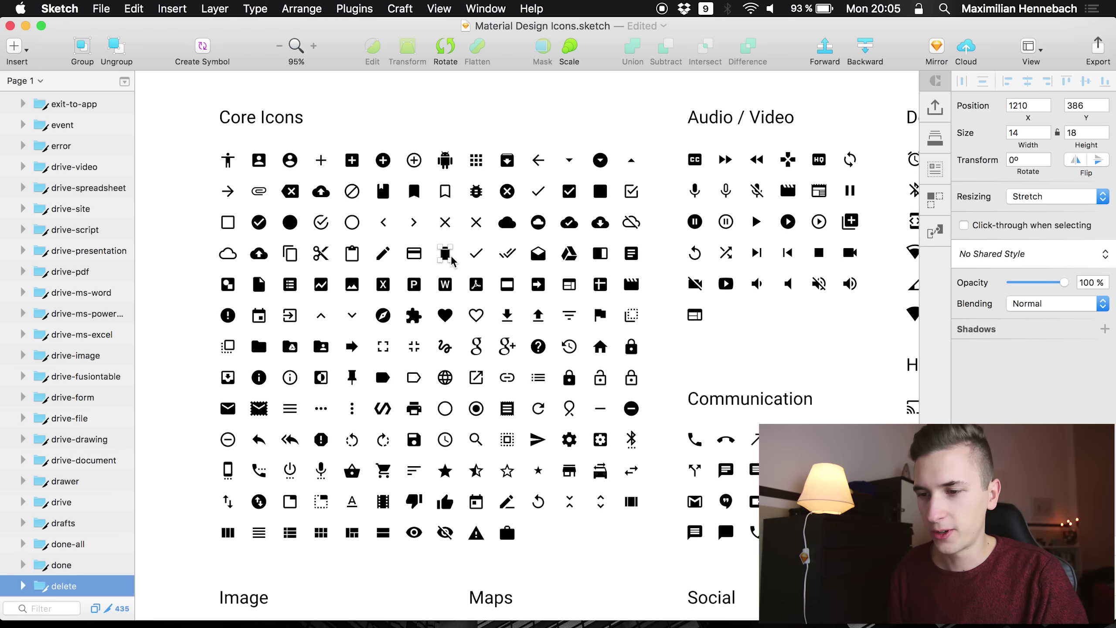
pyautogui.press('super+Tab')
pyautogui.press('super+v')
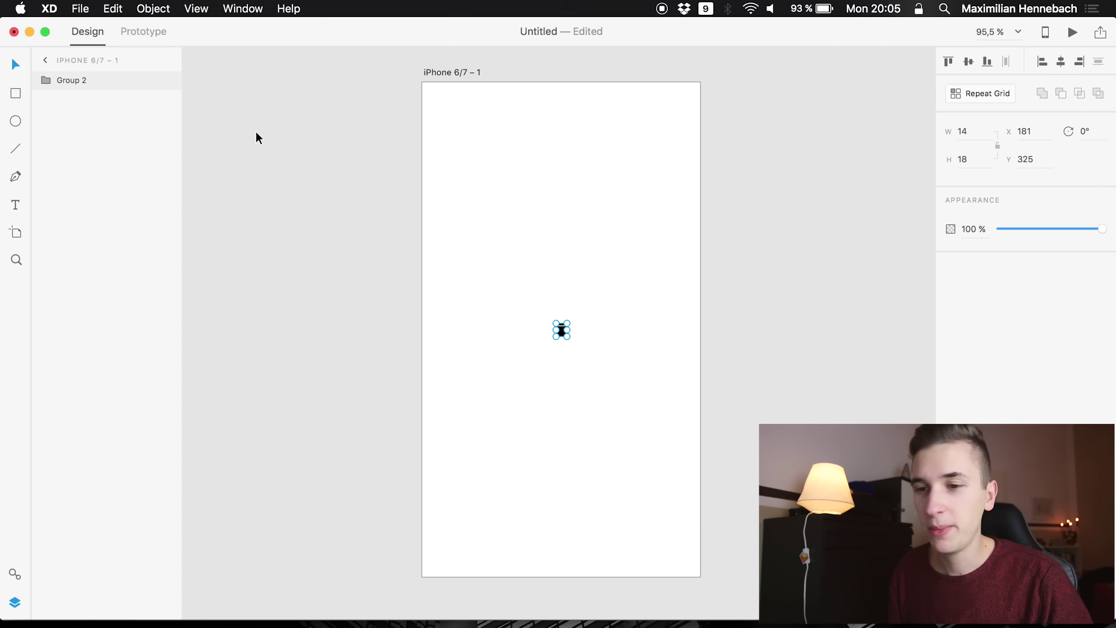
# - Recolour the trash icon's Path 1 fill to dark #401919
pyautogui.click(44, 81)
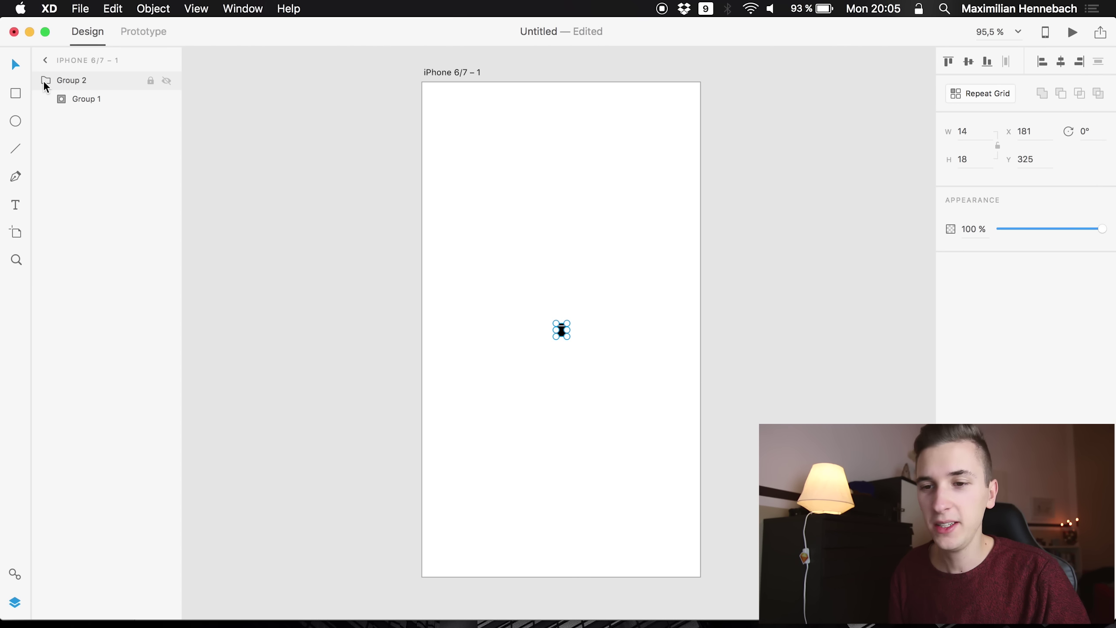
pyautogui.click(69, 98)
pyautogui.press('super+3')
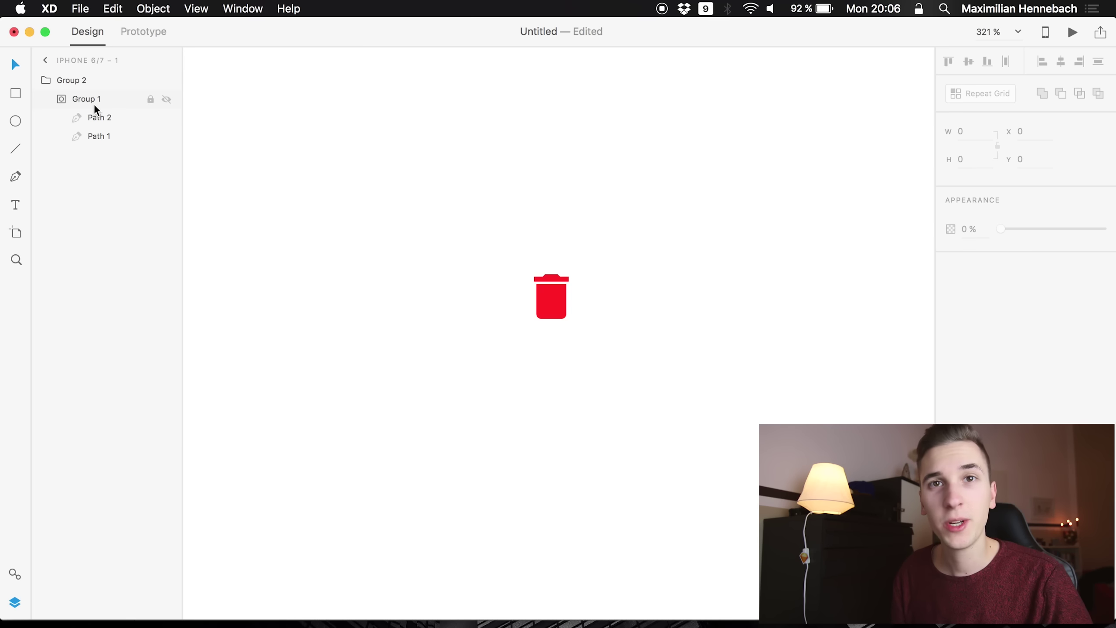
pyautogui.click(108, 136)
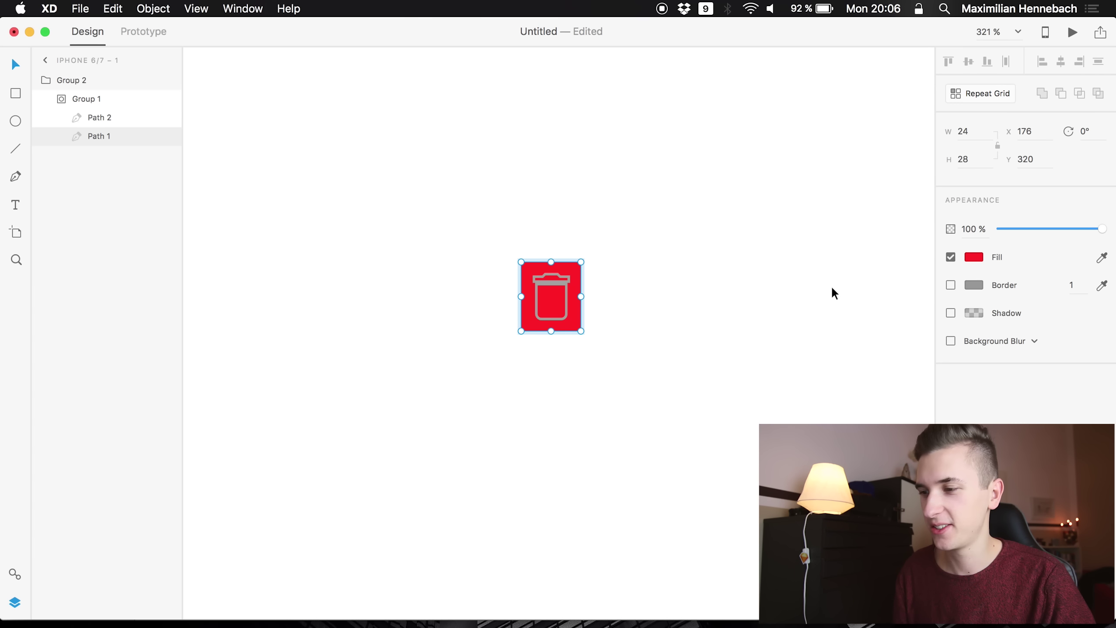
pyautogui.click(973, 258)
pyautogui.moveTo(894, 239)
pyautogui.mouseDown()
pyautogui.moveTo(874, 221)
pyautogui.moveTo(836, 265)
pyautogui.moveTo(860, 258)
pyautogui.mouseUp()
pyautogui.click(727, 241)
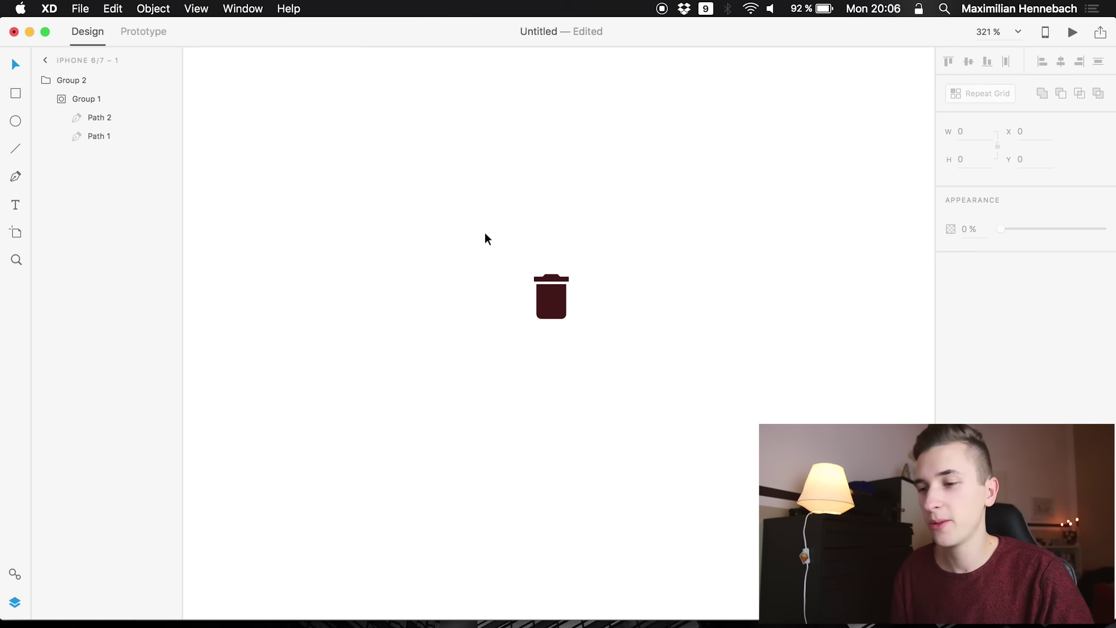
# - Delete the whole trash icon group (Group 2) and zoom back out to the artboard
pyautogui.scroll(3, 487, 239)
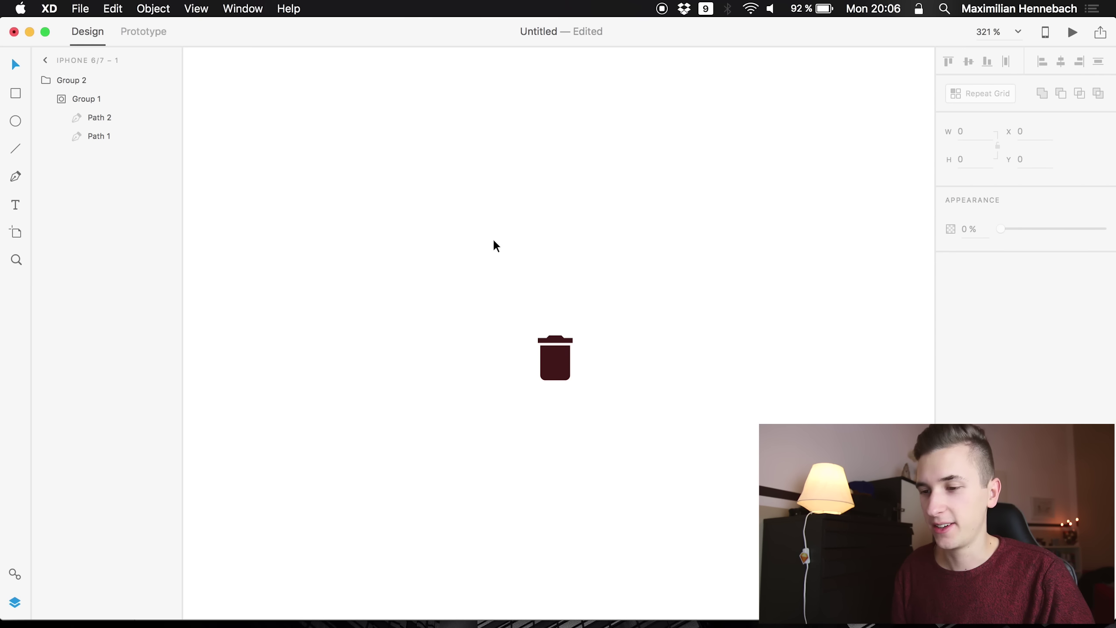
pyautogui.click(61, 80)
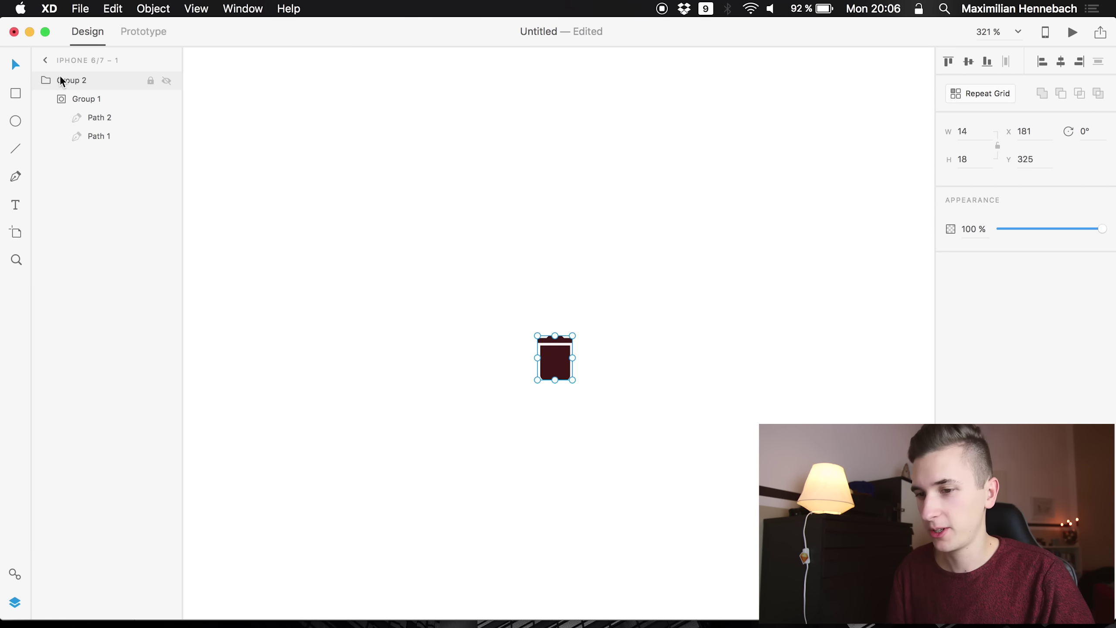
pyautogui.press('Delete')
pyautogui.scroll(-5, 349, 183)
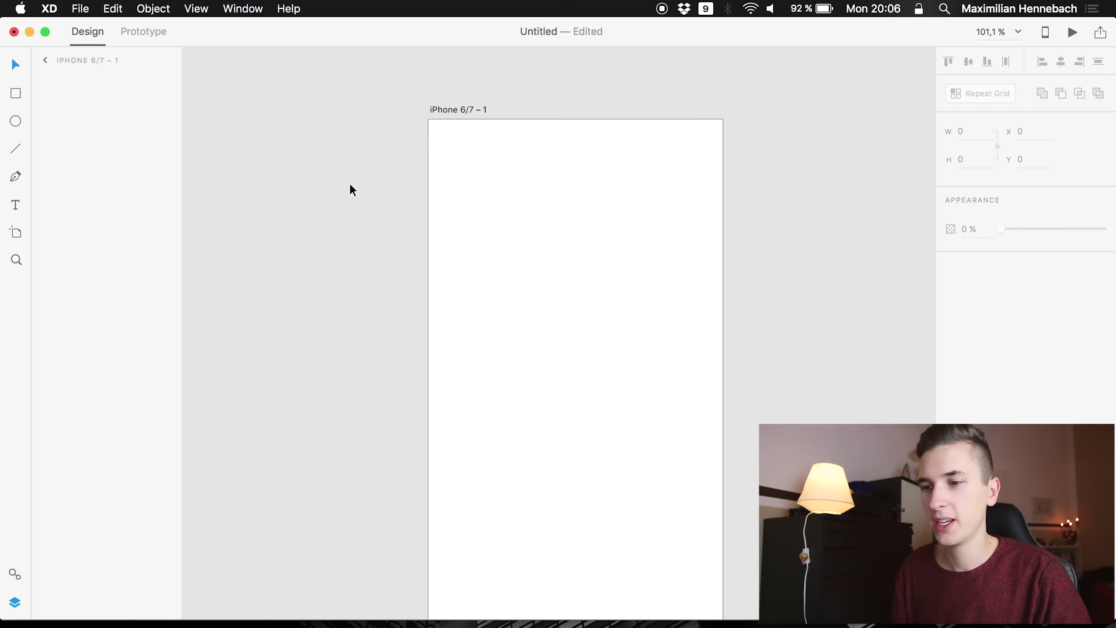
pyautogui.scroll(-5, 349, 183)
pyautogui.hscroll(4, 349, 182)
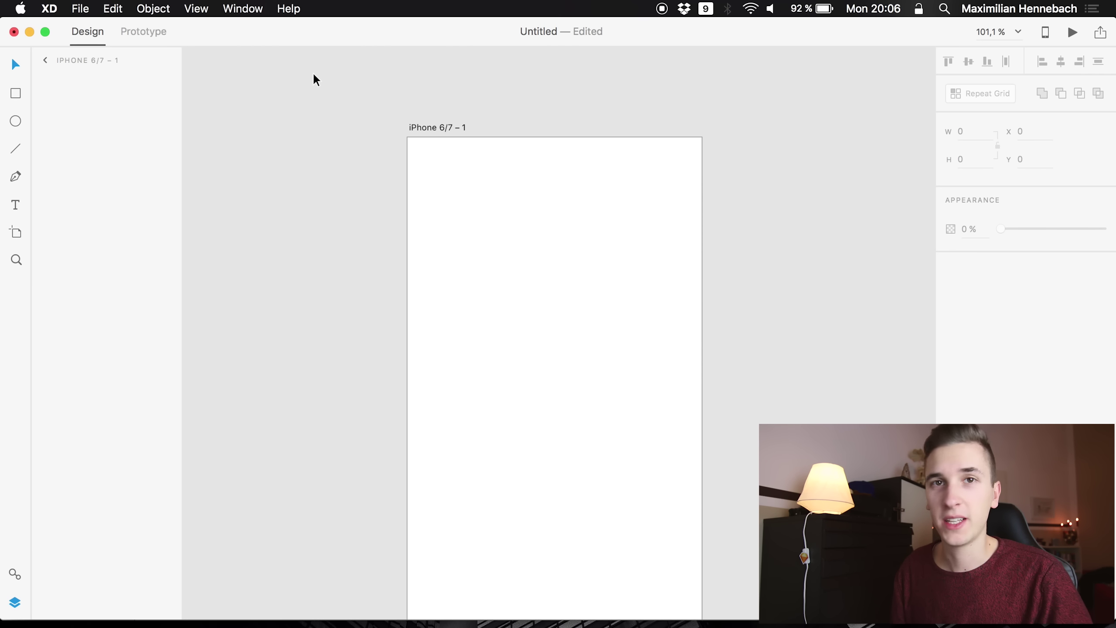
# - Open the Apple iOS UI kit and select the Settings screen's status bar
pyautogui.click(86, 9)
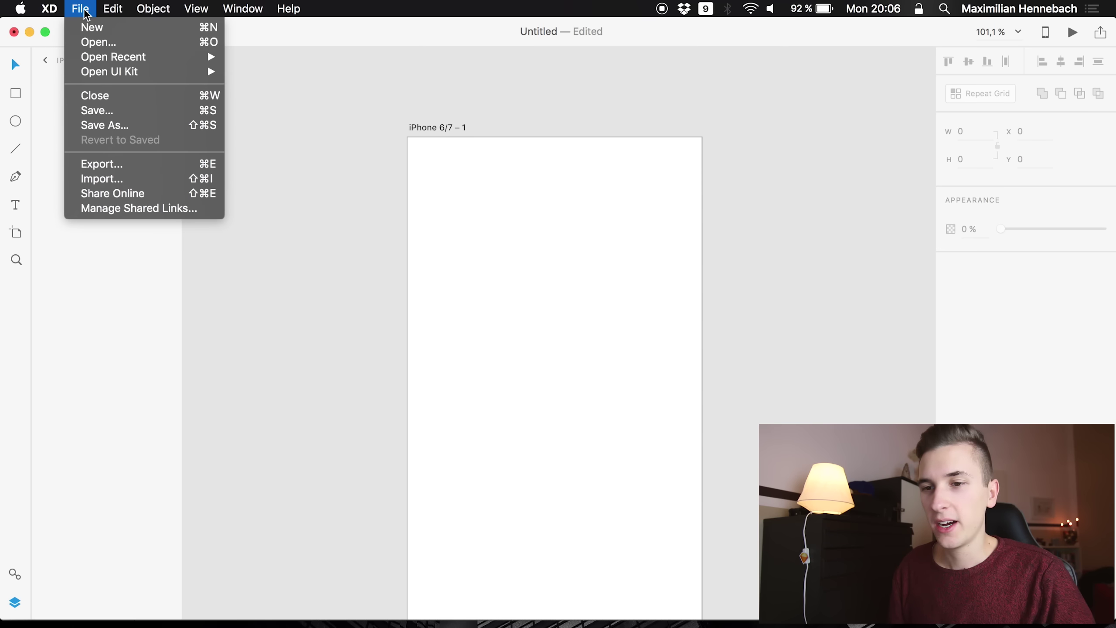
pyautogui.moveTo(104, 61)
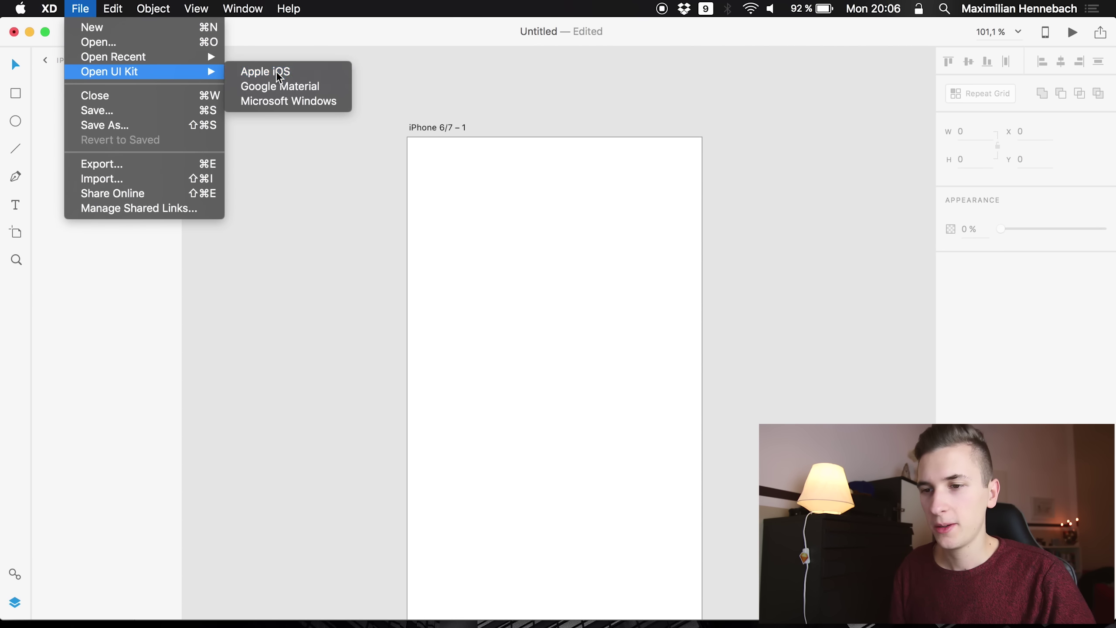
pyautogui.click(264, 70)
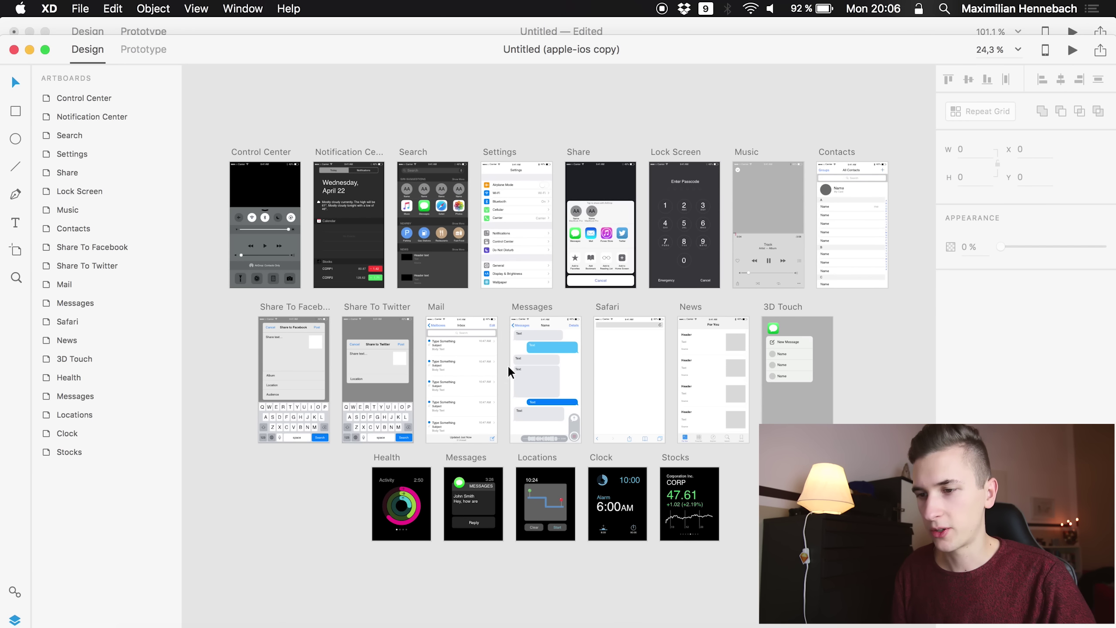
pyautogui.click(497, 169)
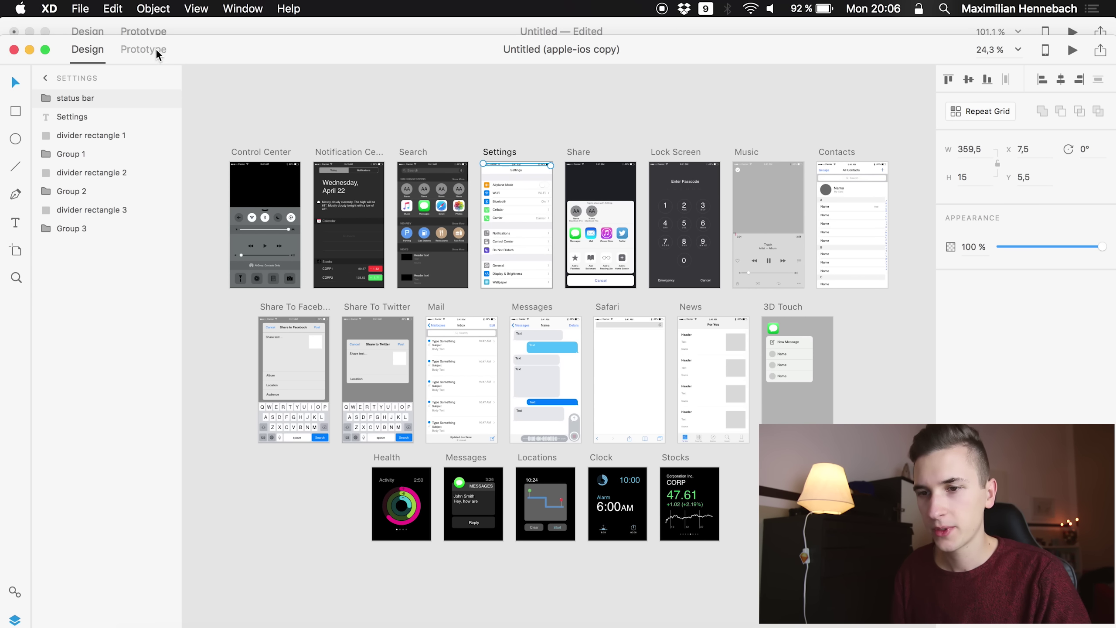
# - Paste the Carrier / 9:41 AM / 42% status bar onto the Untitled iPhone artboard
pyautogui.click(185, 29)
pyautogui.press('super+v')
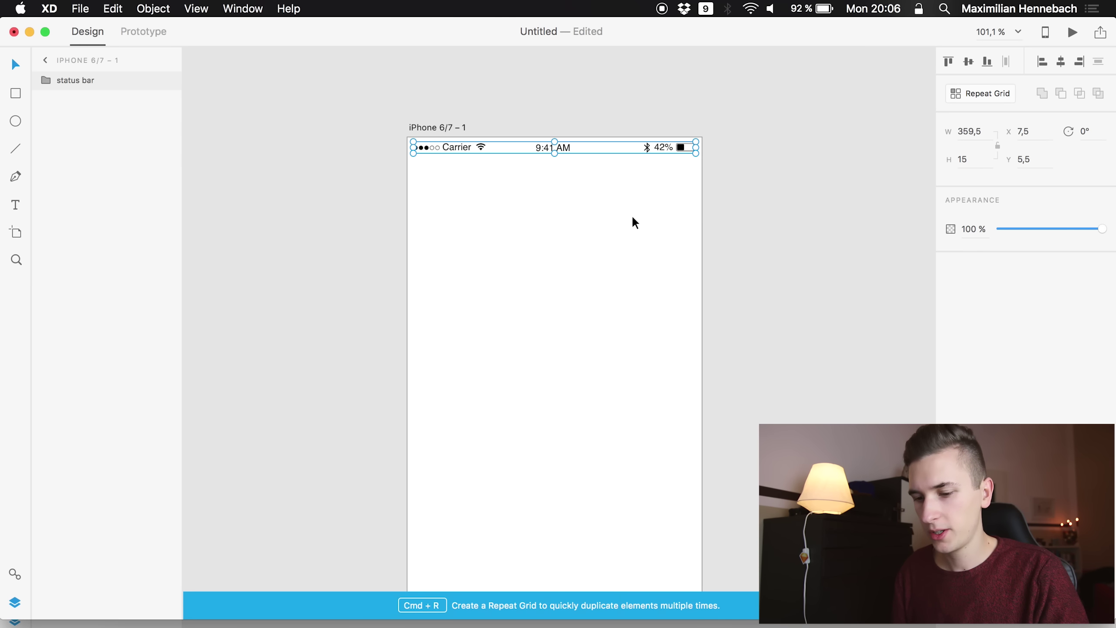
pyautogui.hotkey('ctrl', 'Up')
pyautogui.click(722, 220)
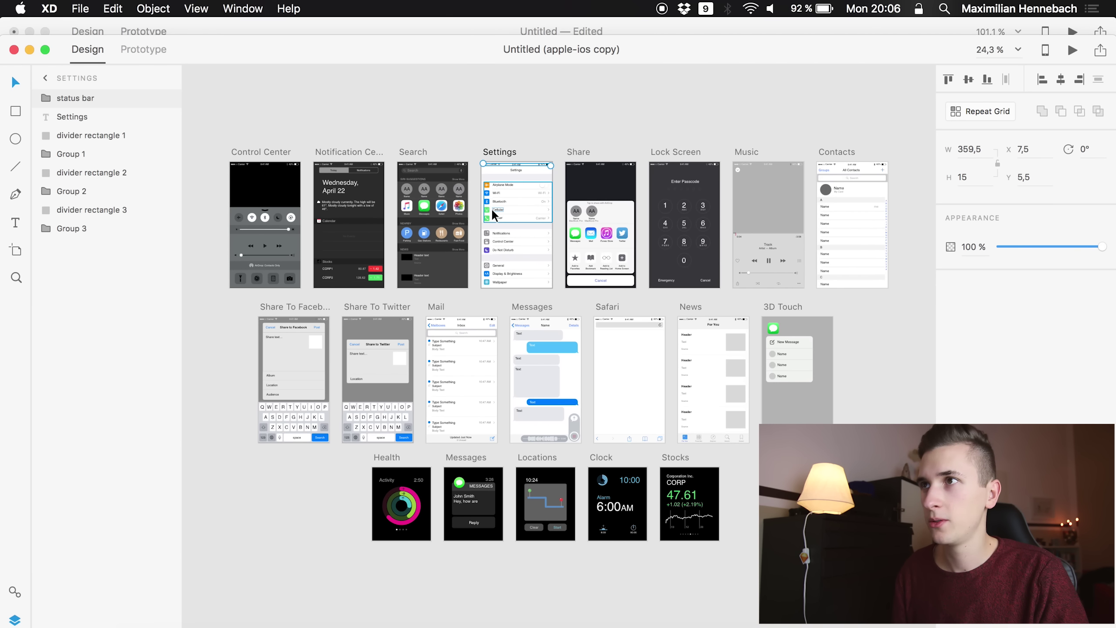
pyautogui.hotkey('ctrl', 'Up')
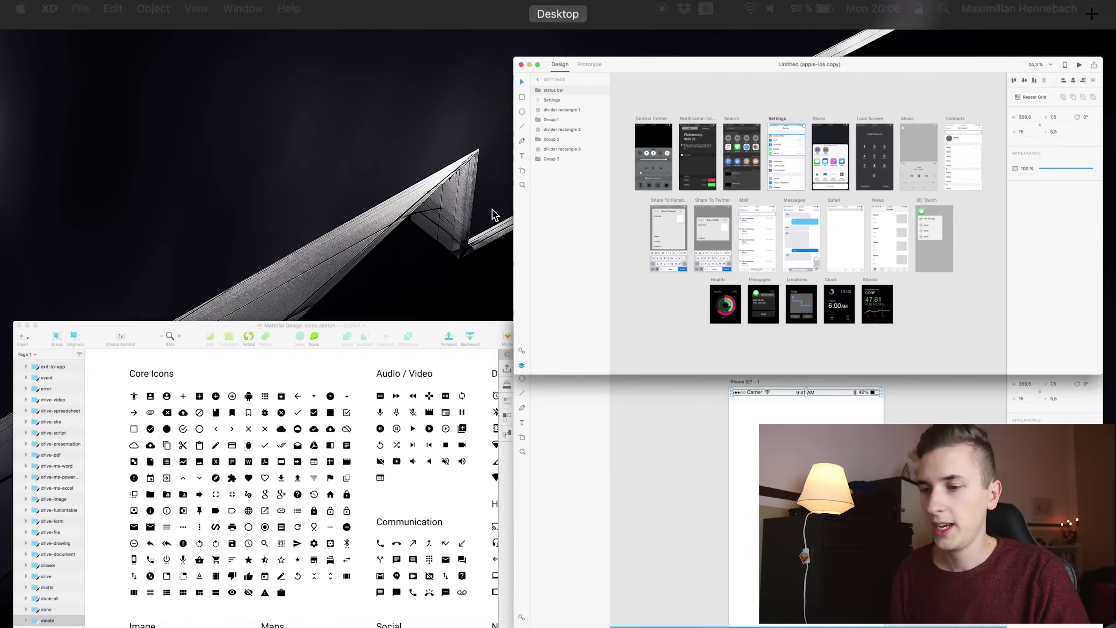
pyautogui.click(673, 443)
pyautogui.press('super+v')
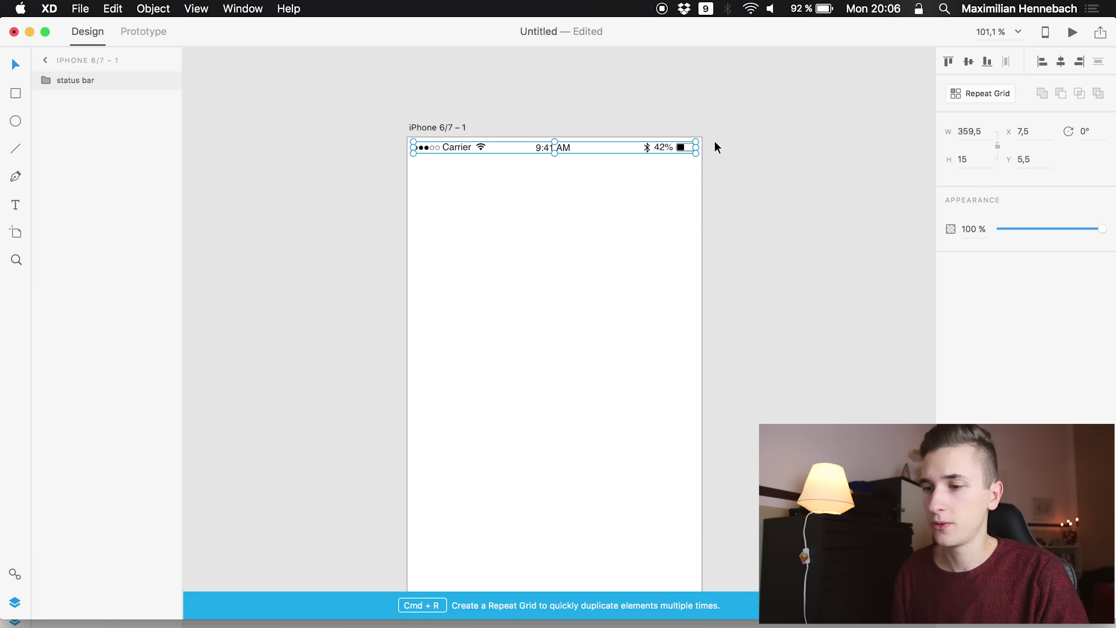
pyautogui.click(423, 214)
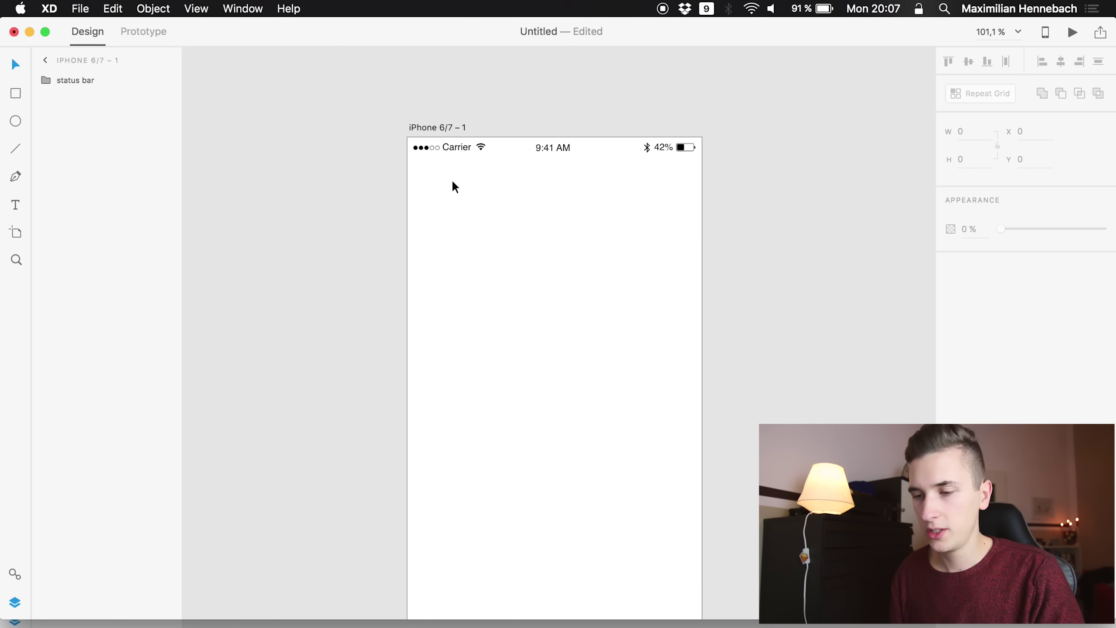
pyautogui.hotkey('ctrl', 'Up')
# - Copy the 18×12 menu icon from the Sketch file and paste it onto the XD artboard
pyautogui.click(338, 405)
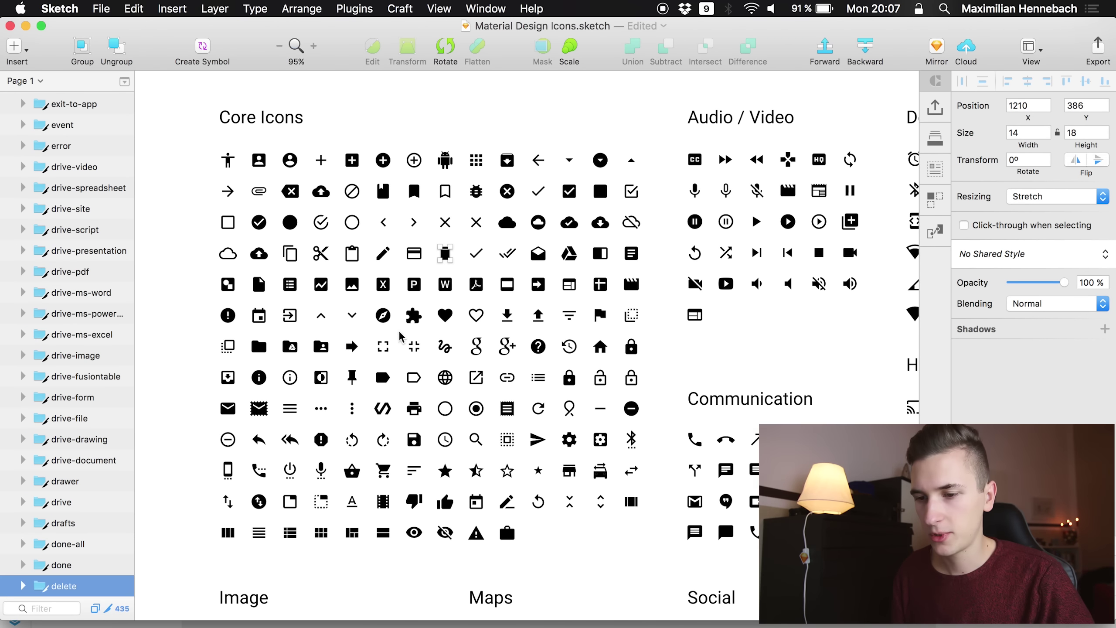
pyautogui.click(288, 409)
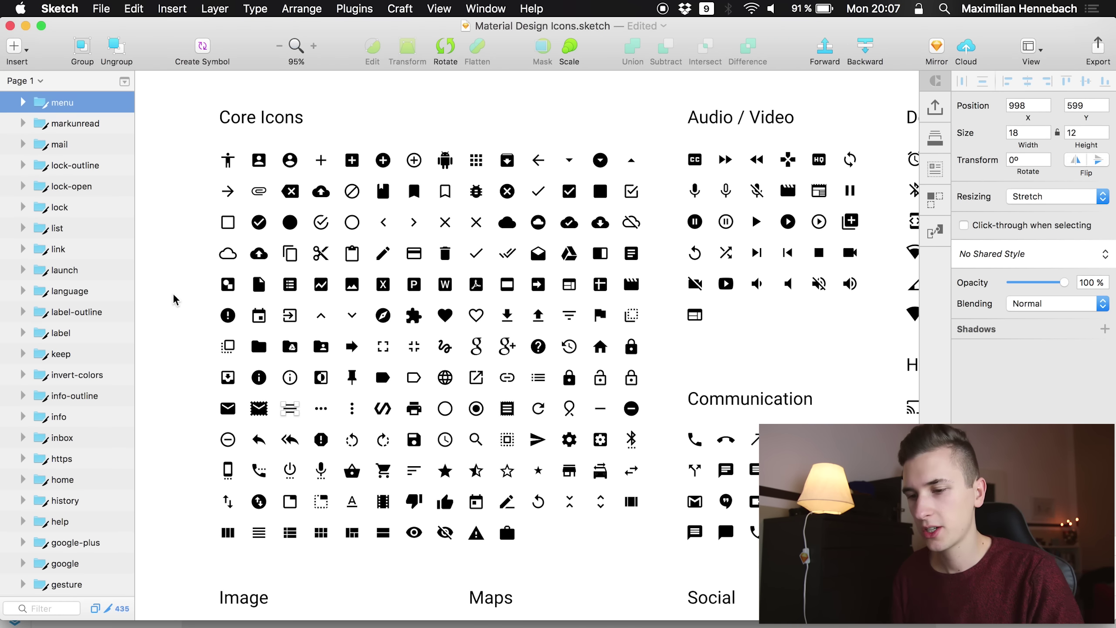
pyautogui.press('F4')
pyautogui.hotkey('ctrl', 'Up')
pyautogui.click(303, 463)
pyautogui.press('super+v')
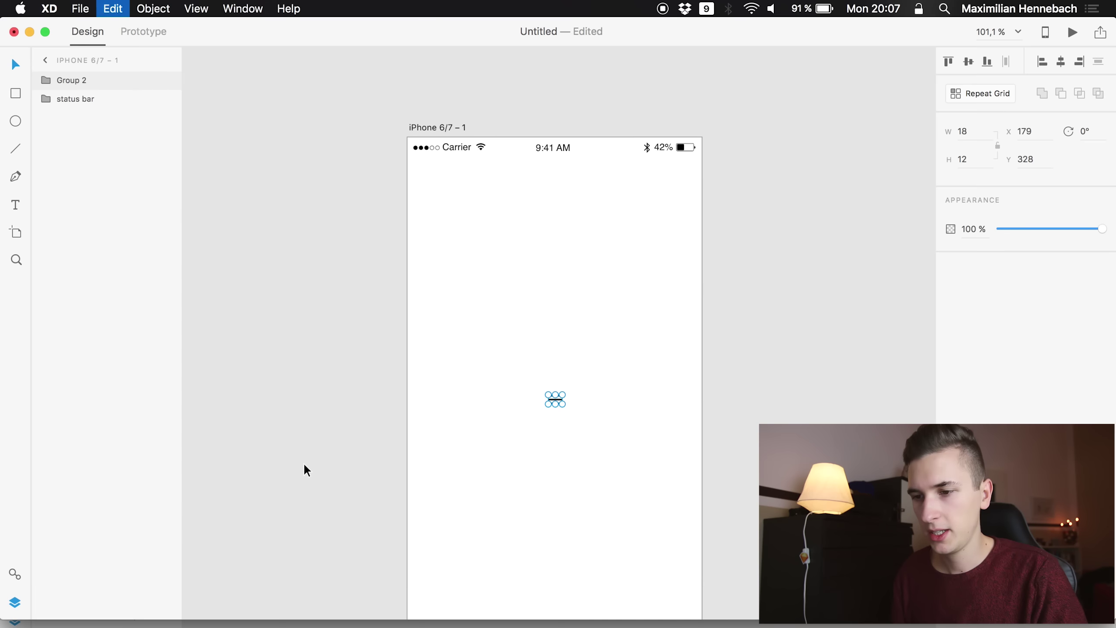
# - Copy the 17.5×17.5 search icon from Sketch and paste it onto the XD artboard
pyautogui.hotkey('ctrl', 'Up')
pyautogui.click(399, 368)
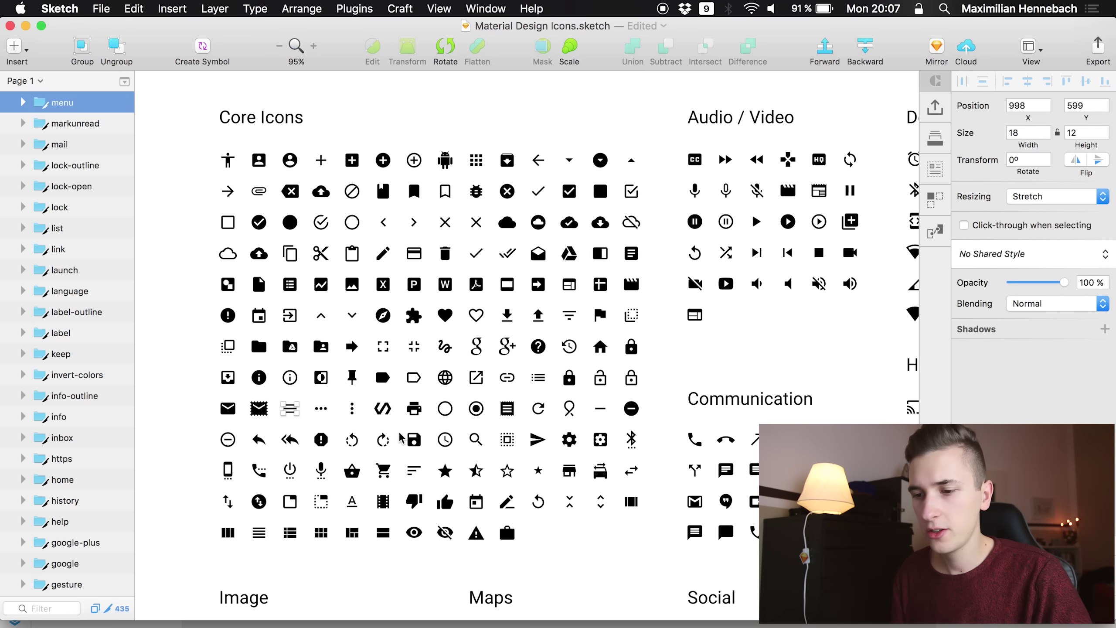
pyautogui.click(481, 443)
pyautogui.press('super+c')
pyautogui.hotkey('ctrl', 'Up')
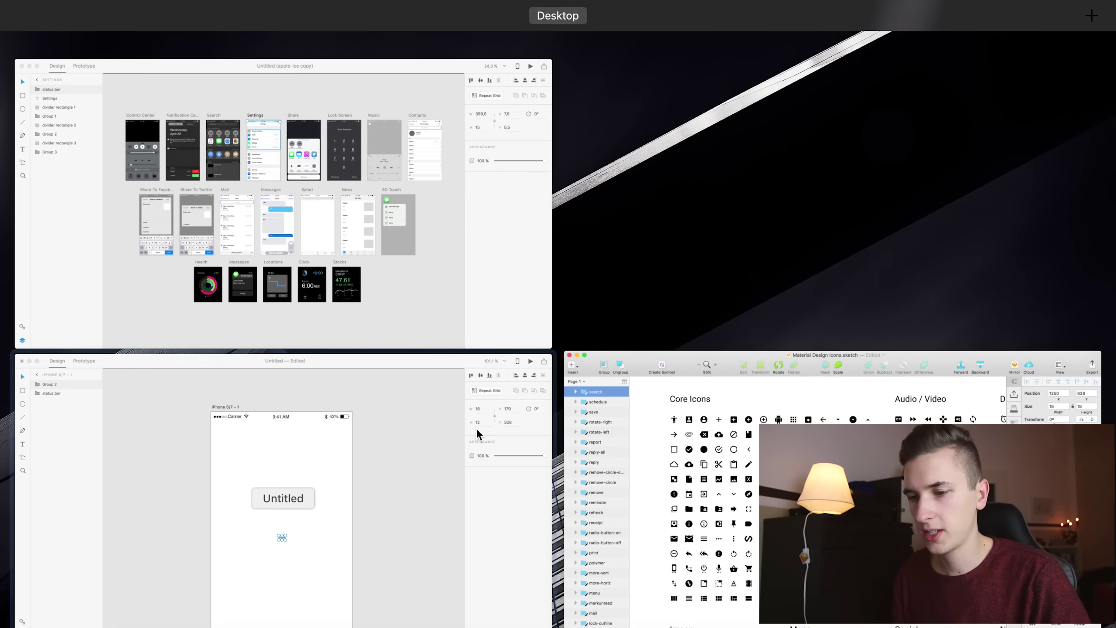
pyautogui.click(399, 444)
pyautogui.press('super+v')
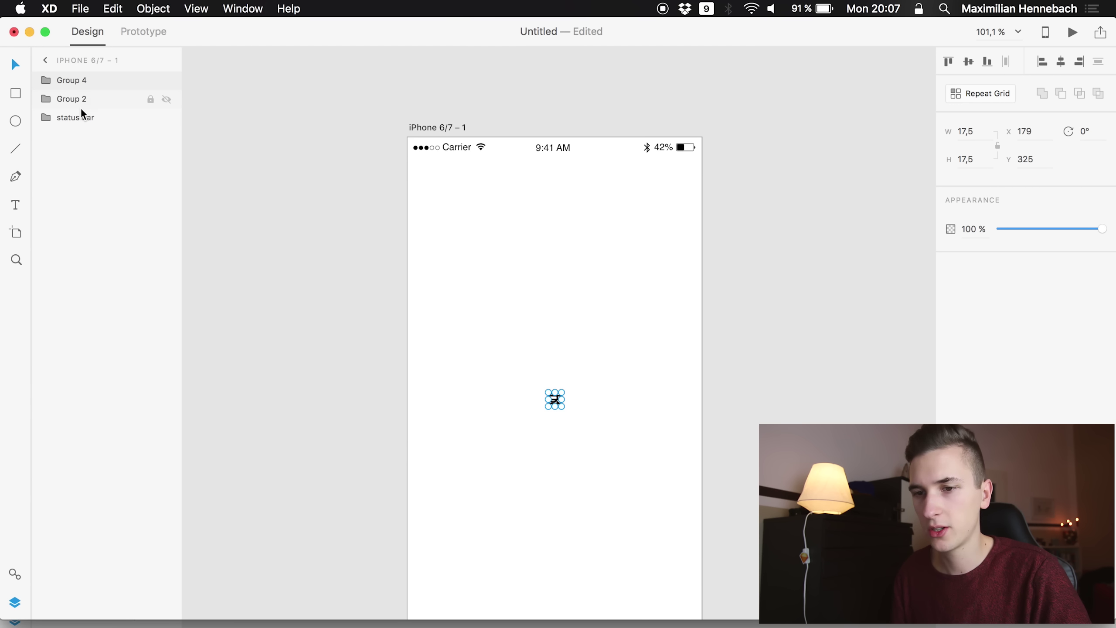
# - Rename layers Group 2 to 'menu icon' and Group 4 to 'search icon'
pyautogui.doubleClick(90, 102)
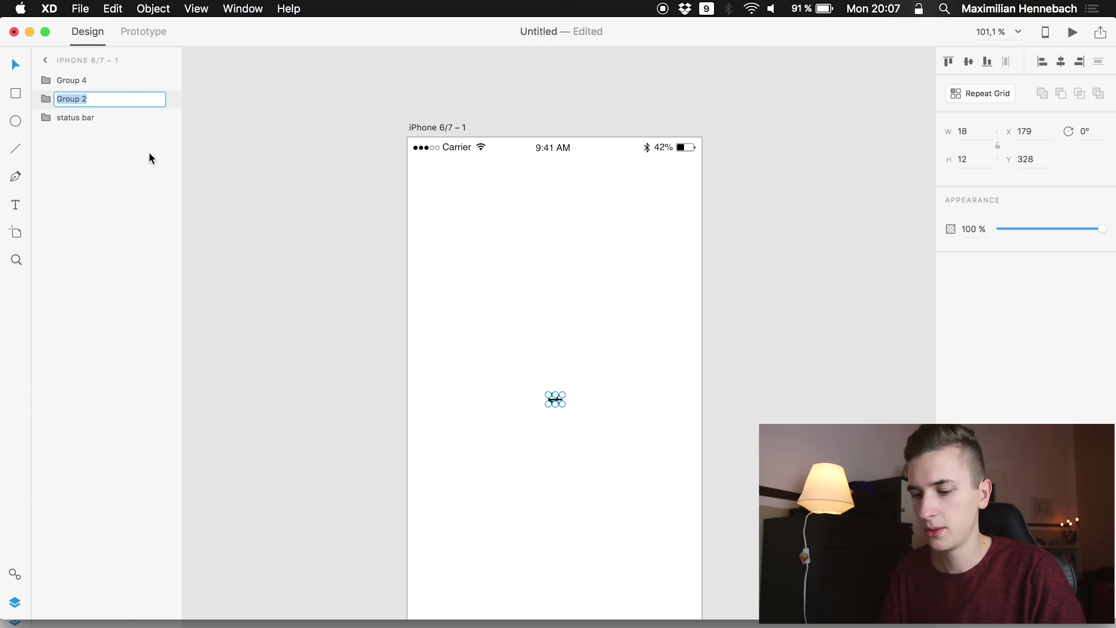
pyautogui.write('menu icon')
pyautogui.press('Return')
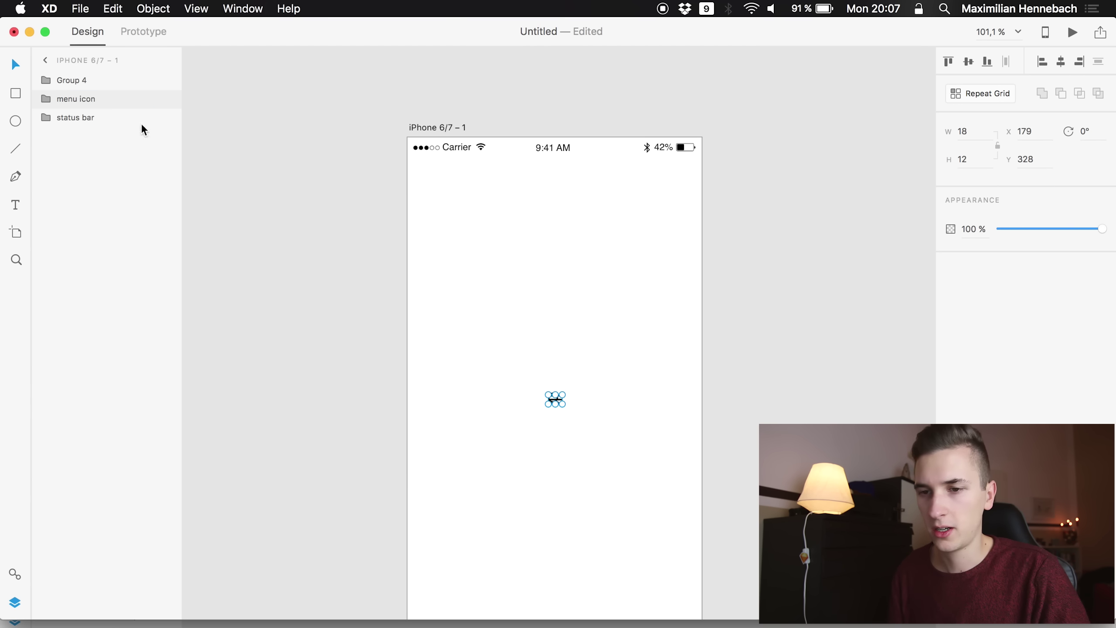
pyautogui.doubleClick(76, 79)
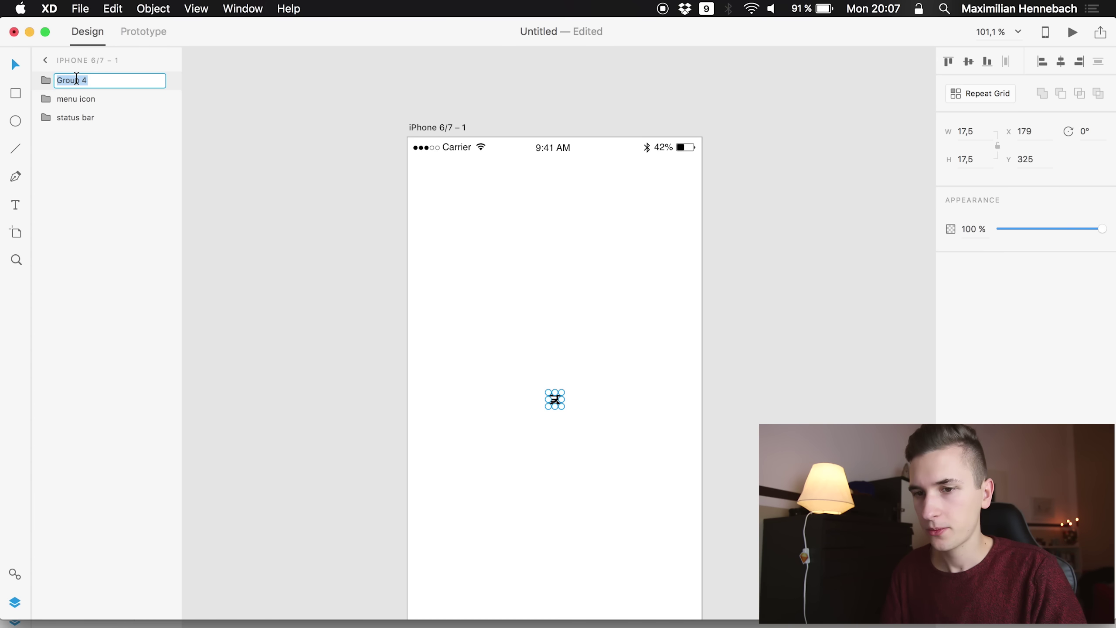
pyautogui.write('search i')
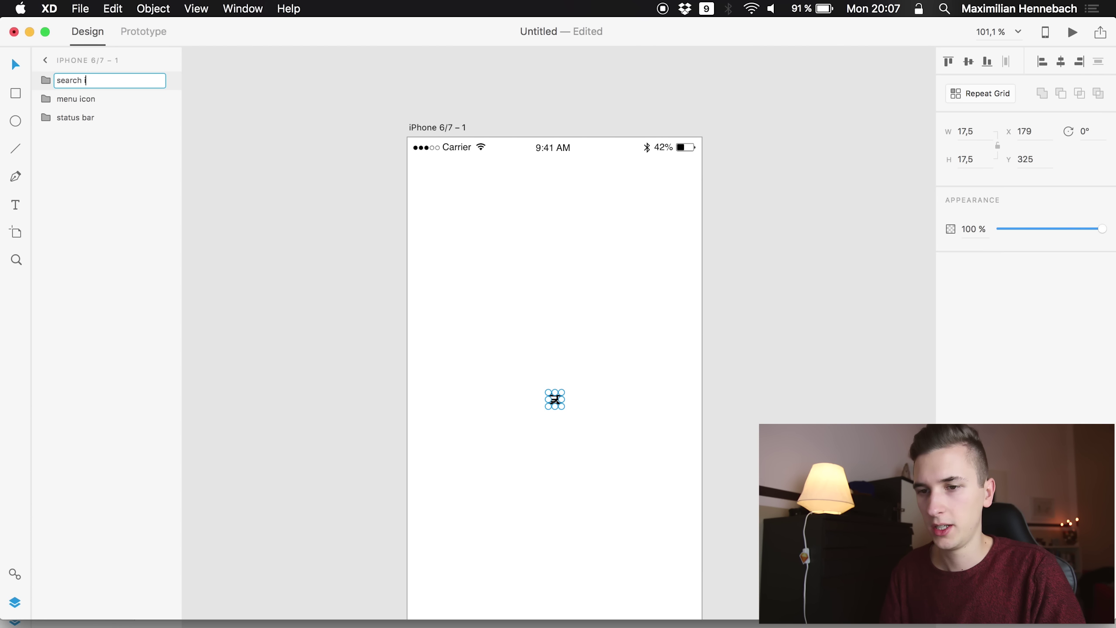
pyautogui.write('con')
pyautogui.press('Return')
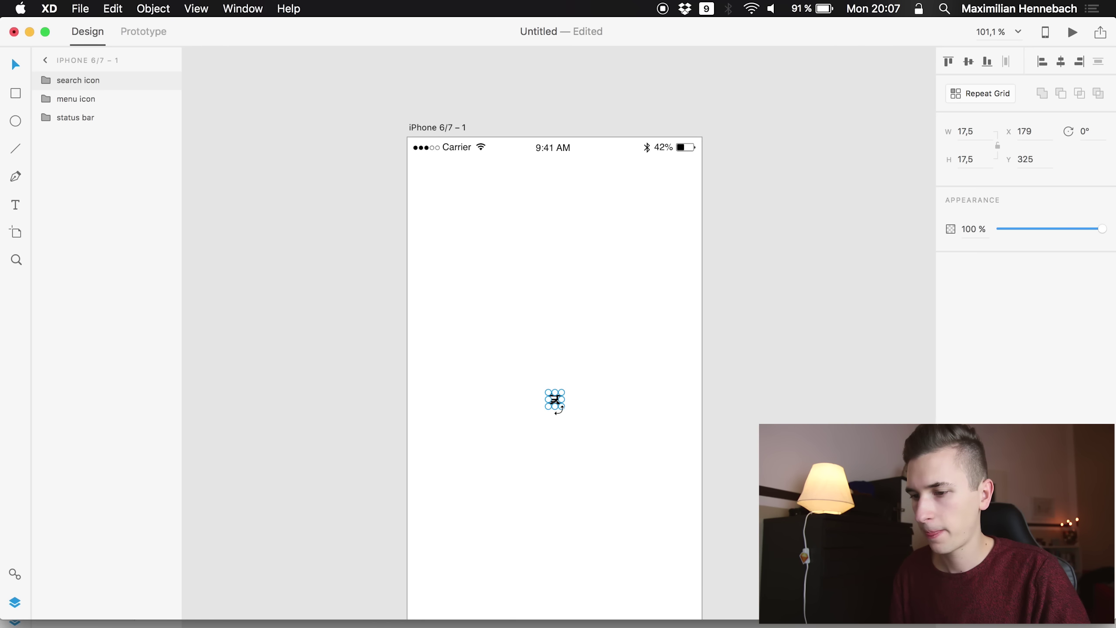
# - Move the menu icon to the artboard's top-left corner
pyautogui.moveTo(555, 400); pyautogui.dragTo(655, 228)
pyautogui.scroll(3, 592, 363)
pyautogui.click(592, 363)
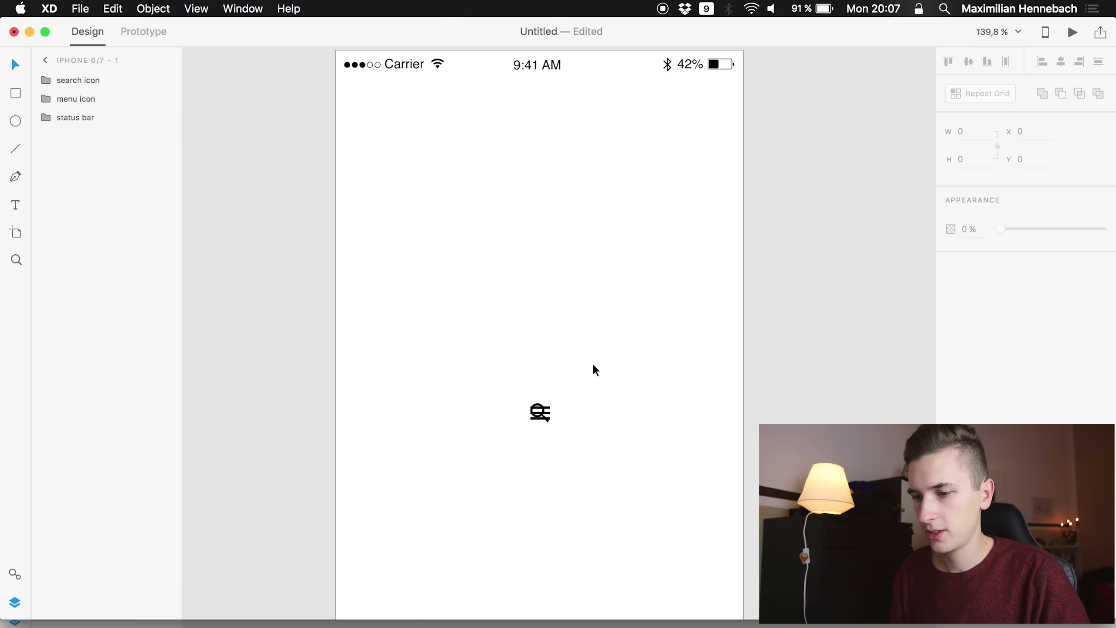
pyautogui.moveTo(545, 408); pyautogui.dragTo(598, 335)
pyautogui.click(573, 426)
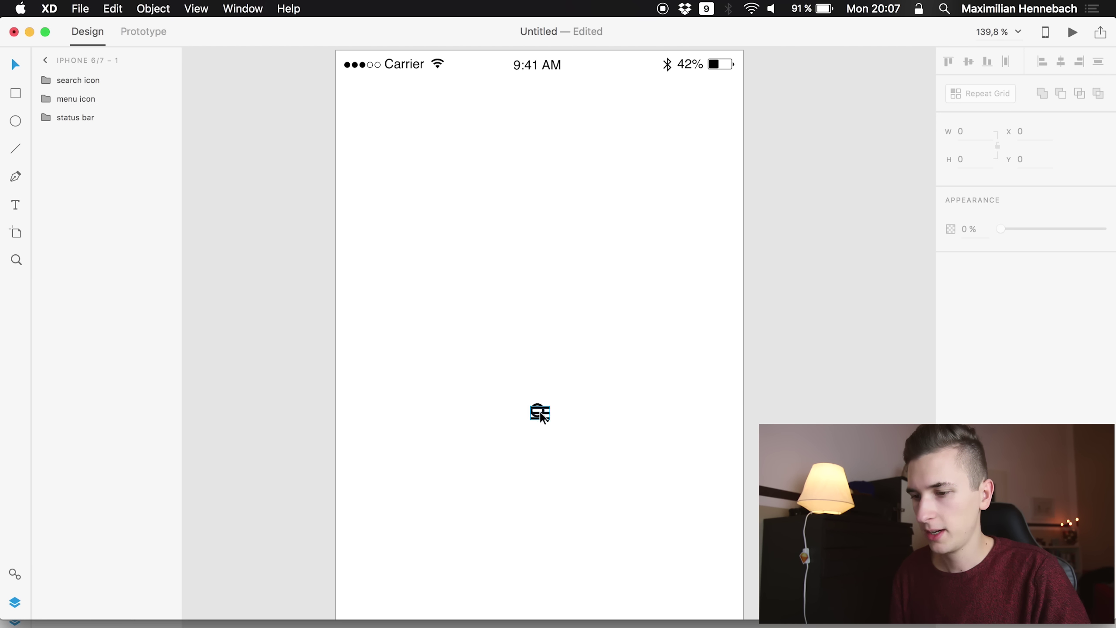
pyautogui.moveTo(541, 418); pyautogui.dragTo(365, 100)
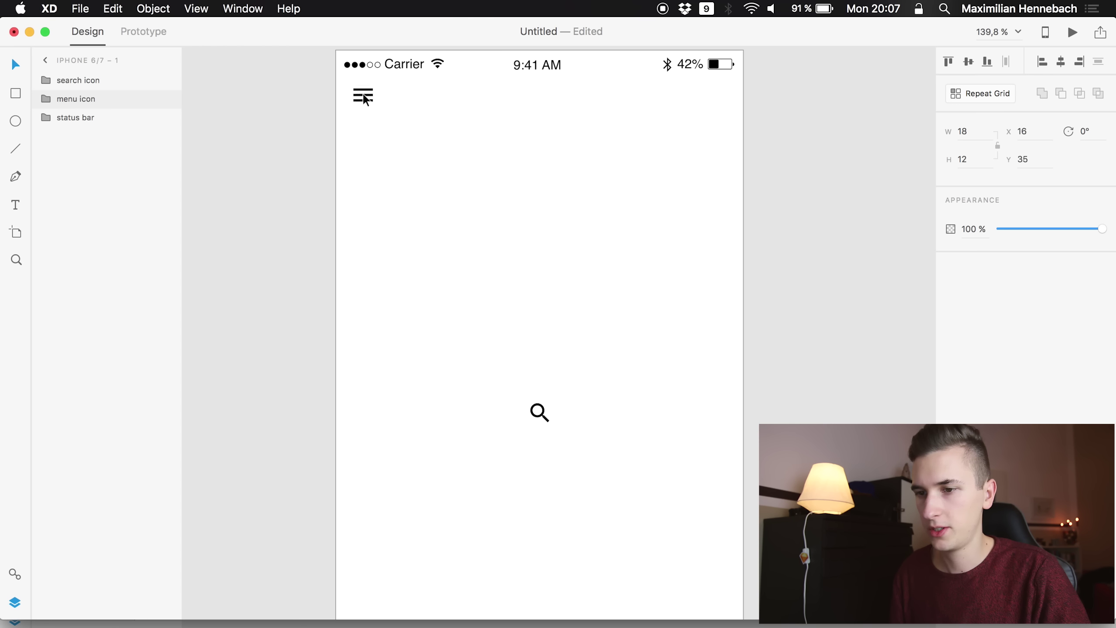
pyautogui.click(541, 414)
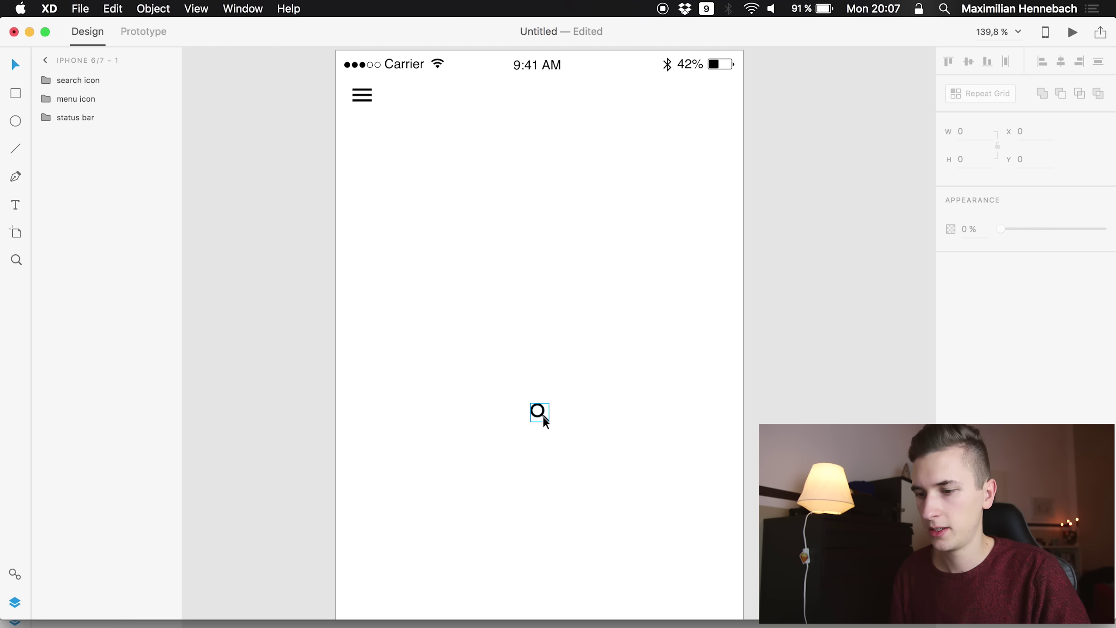
# - Place the search icon at the top-right and nudge the menu icon closer to the left edge
pyautogui.moveTo(541, 416); pyautogui.dragTo(725, 102)
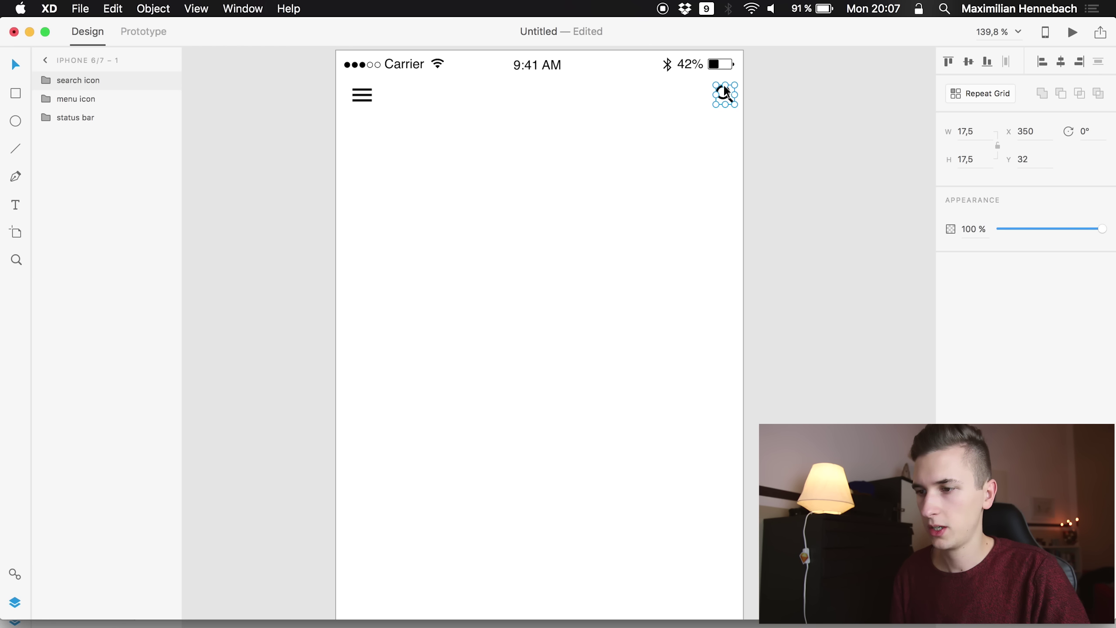
pyautogui.moveTo(721, 98); pyautogui.dragTo(729, 98)
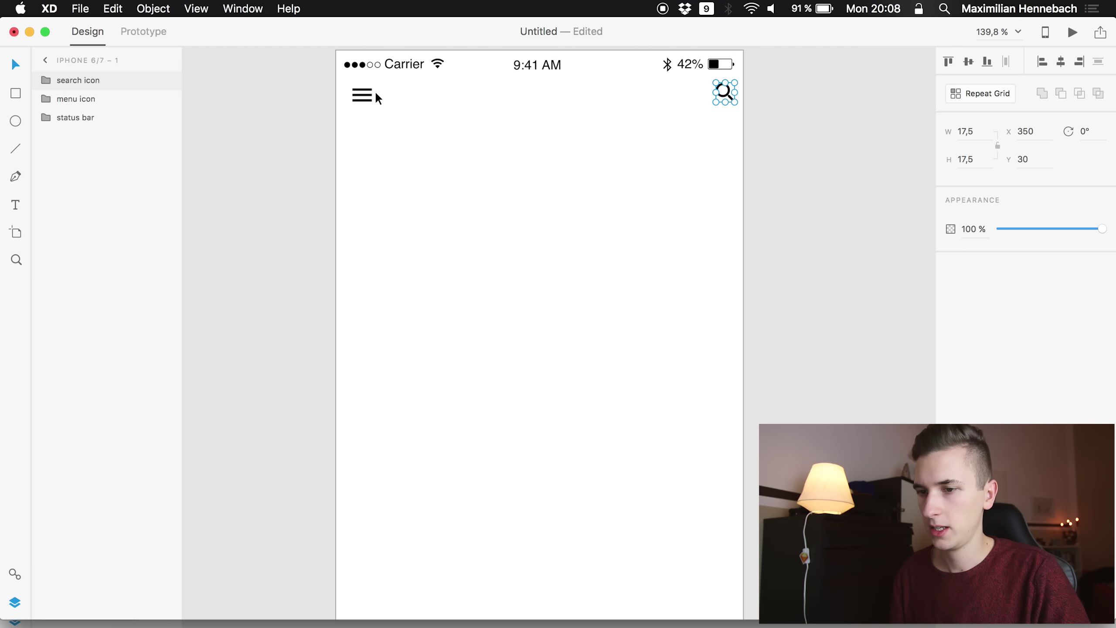
pyautogui.click(361, 104)
pyautogui.click(357, 94)
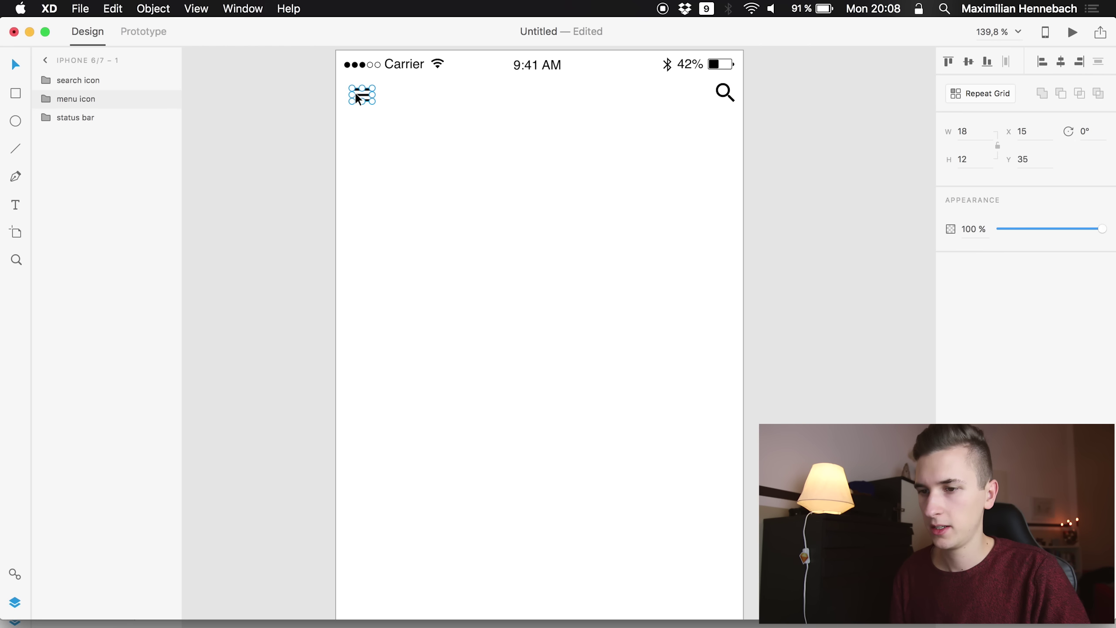
pyautogui.scroll(5, 359, 100)
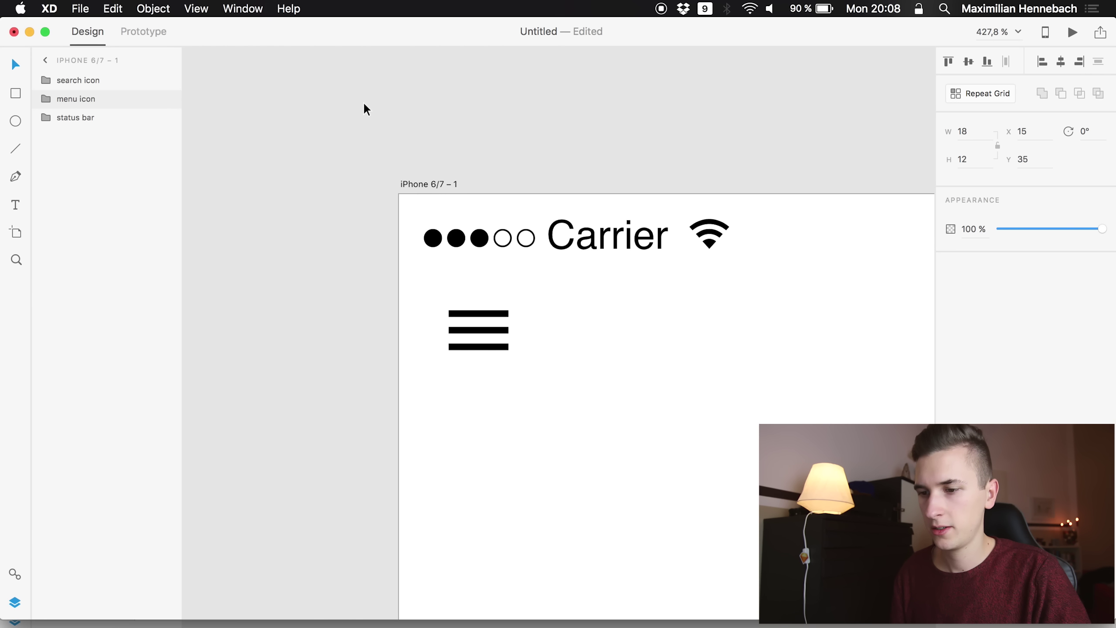
pyautogui.moveTo(467, 338); pyautogui.dragTo(444, 338)
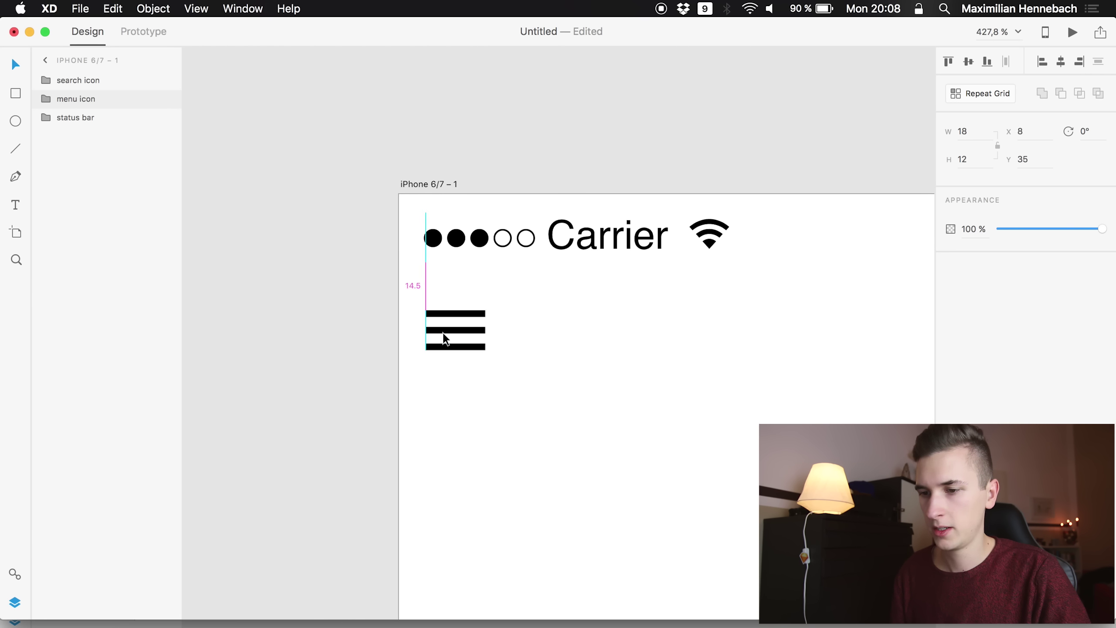
pyautogui.scroll(-5, 444, 339)
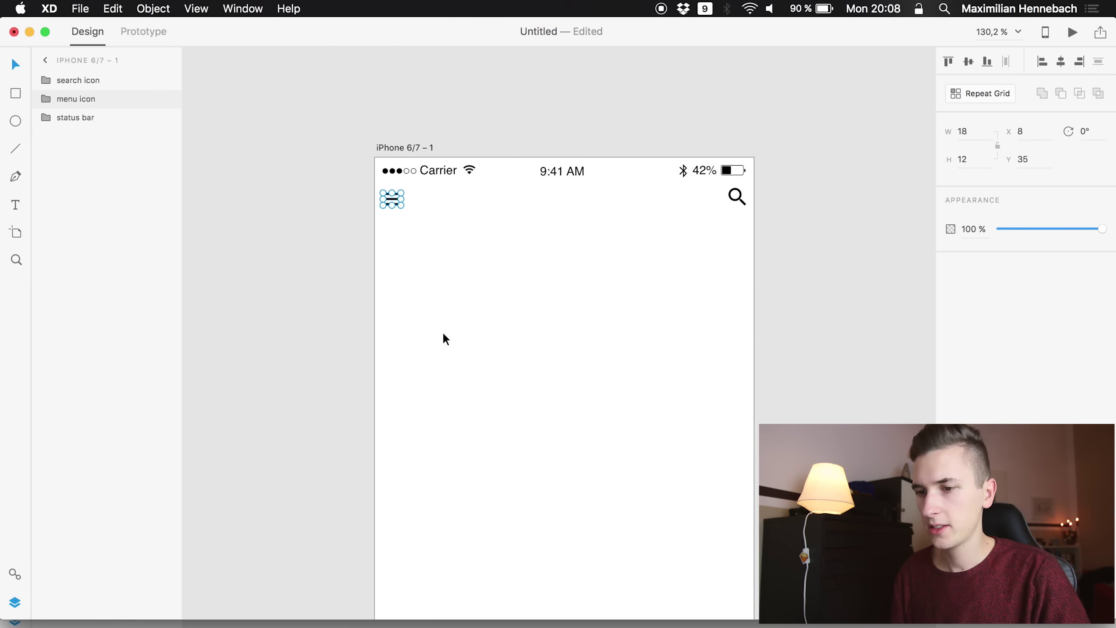
pyautogui.click(445, 338)
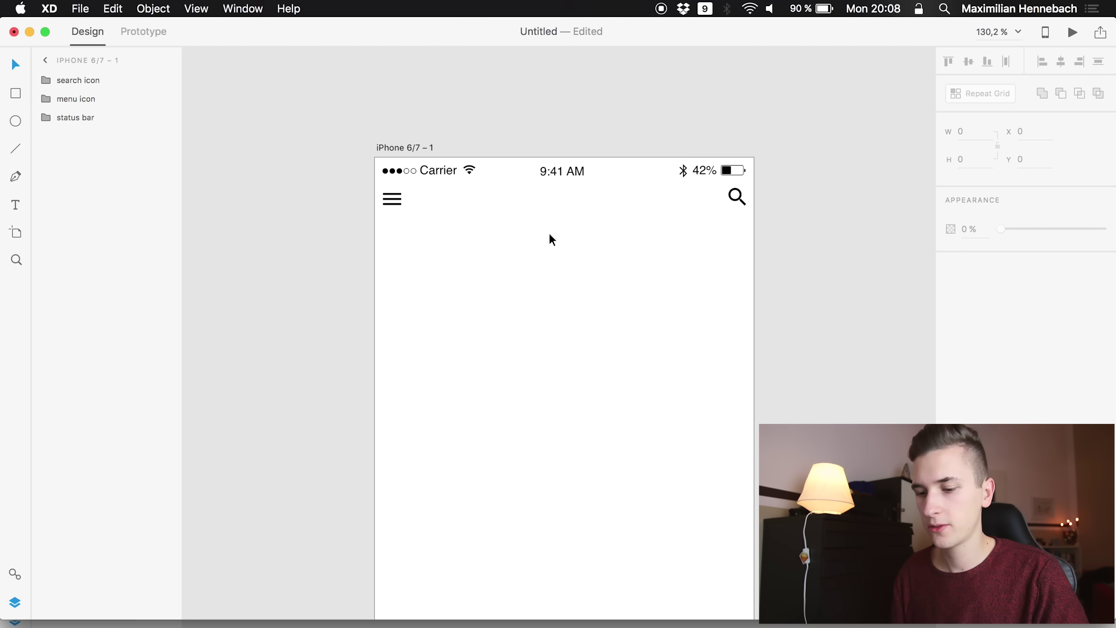
pyautogui.click(61, 79)
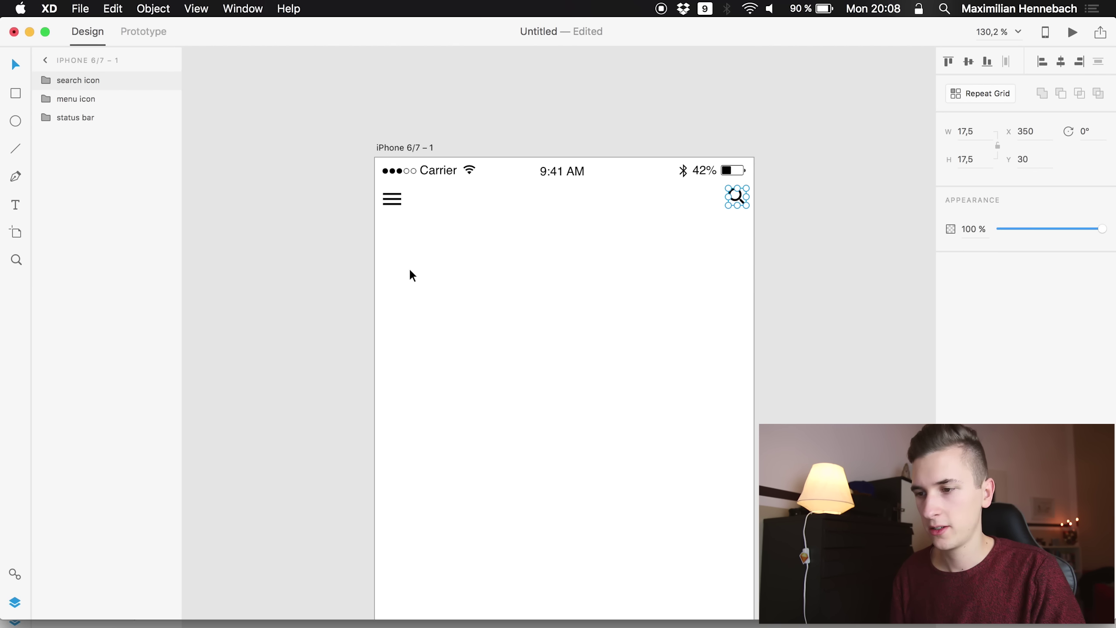
pyautogui.press('t')
pyautogui.click(514, 205)
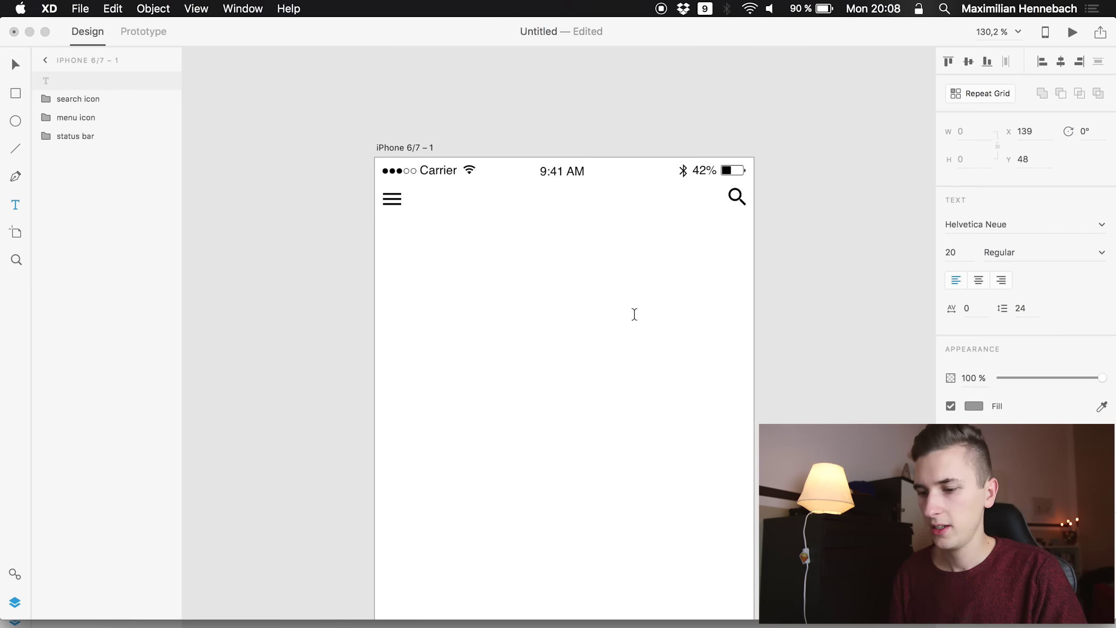
pyautogui.write('A')
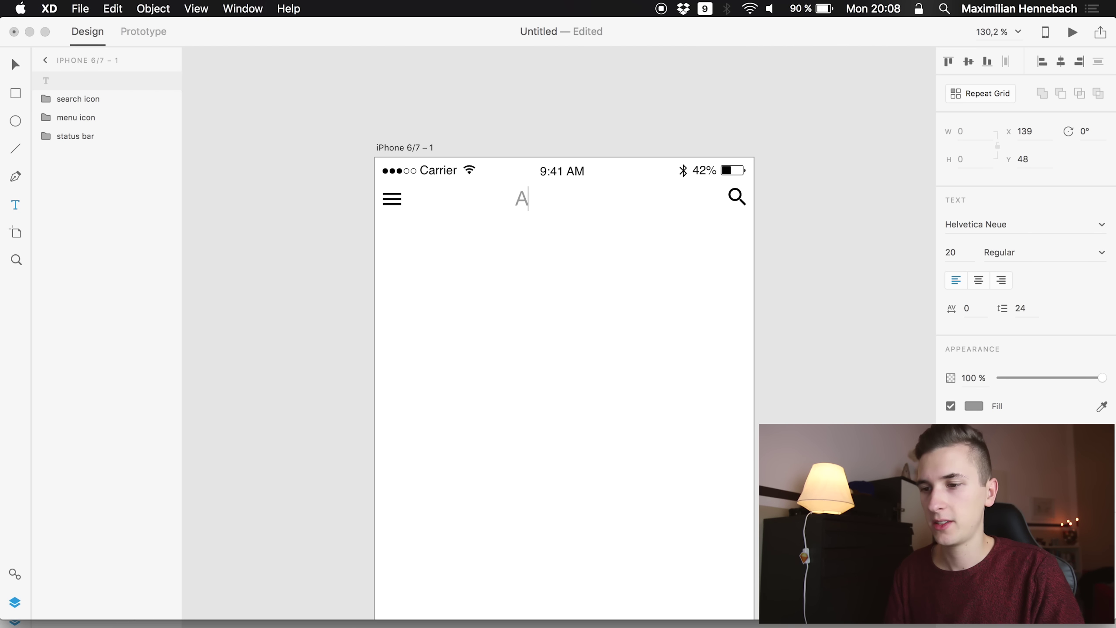
pyautogui.write('rticles')
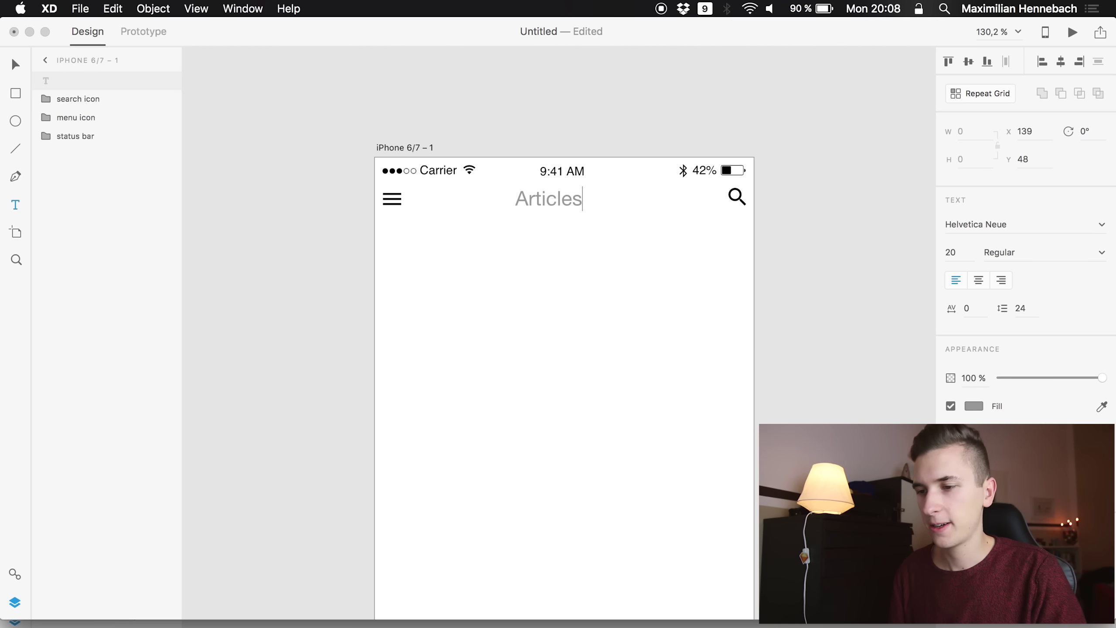
pyautogui.press('Escape')
pyautogui.click(973, 406)
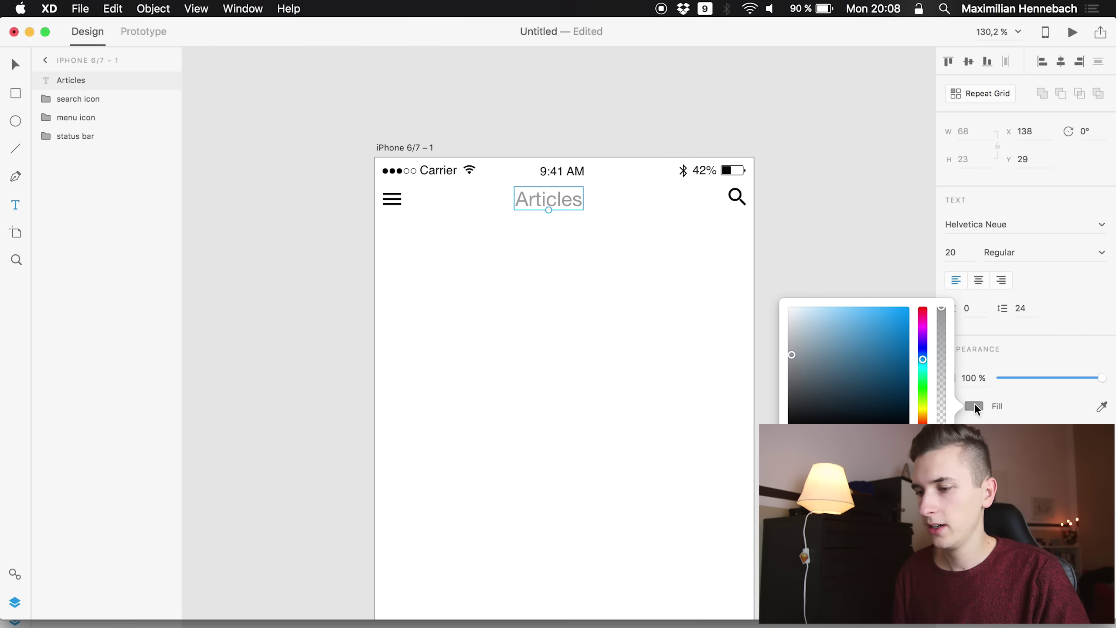
pyautogui.moveTo(901, 416); pyautogui.dragTo(722, 424)
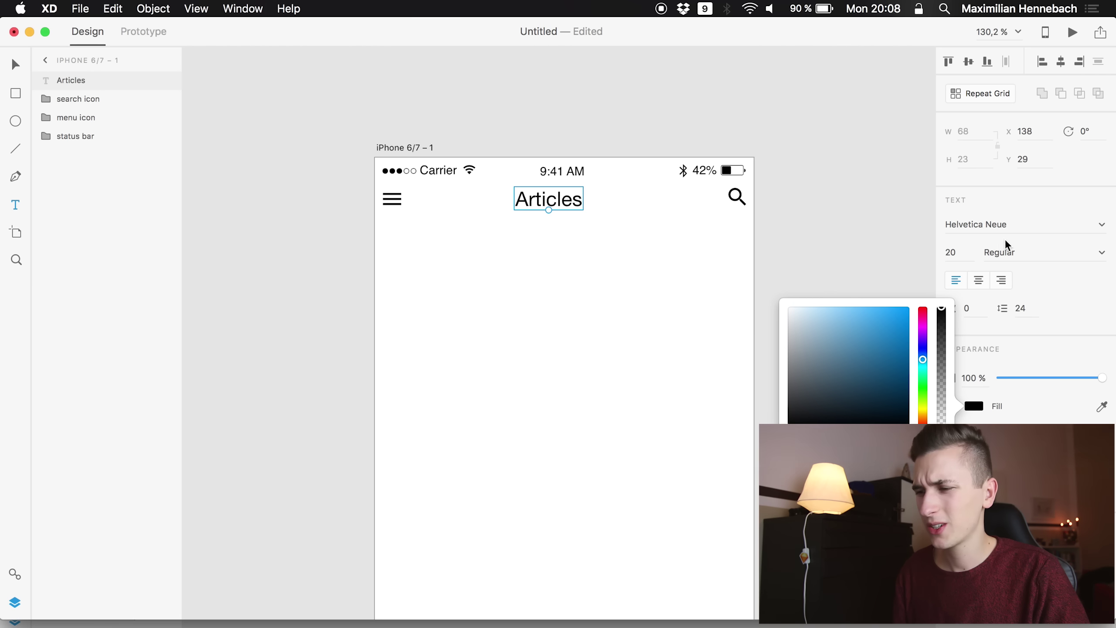
pyautogui.click(1039, 251)
pyautogui.click(1039, 250)
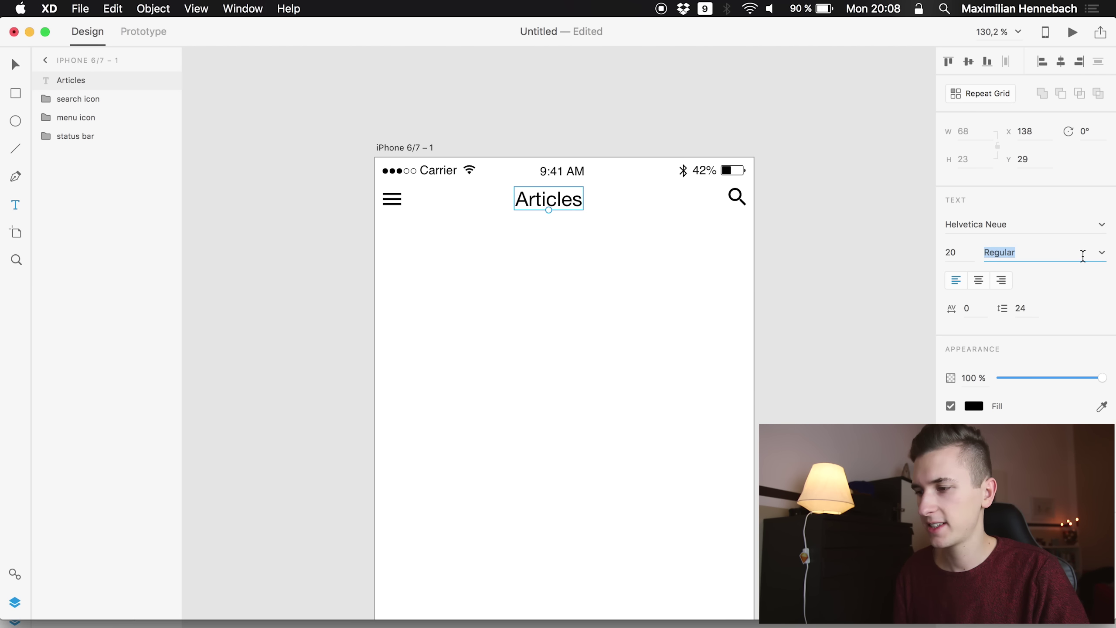
pyautogui.click(1101, 257)
pyautogui.click(1003, 297)
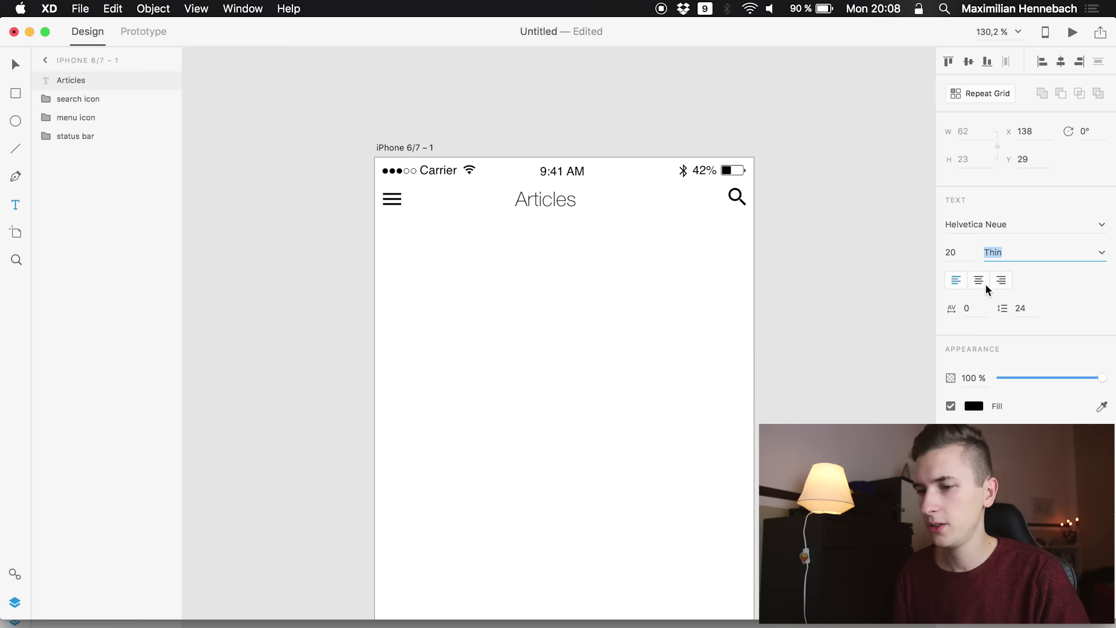
pyautogui.click(557, 229)
pyautogui.press('super+z')
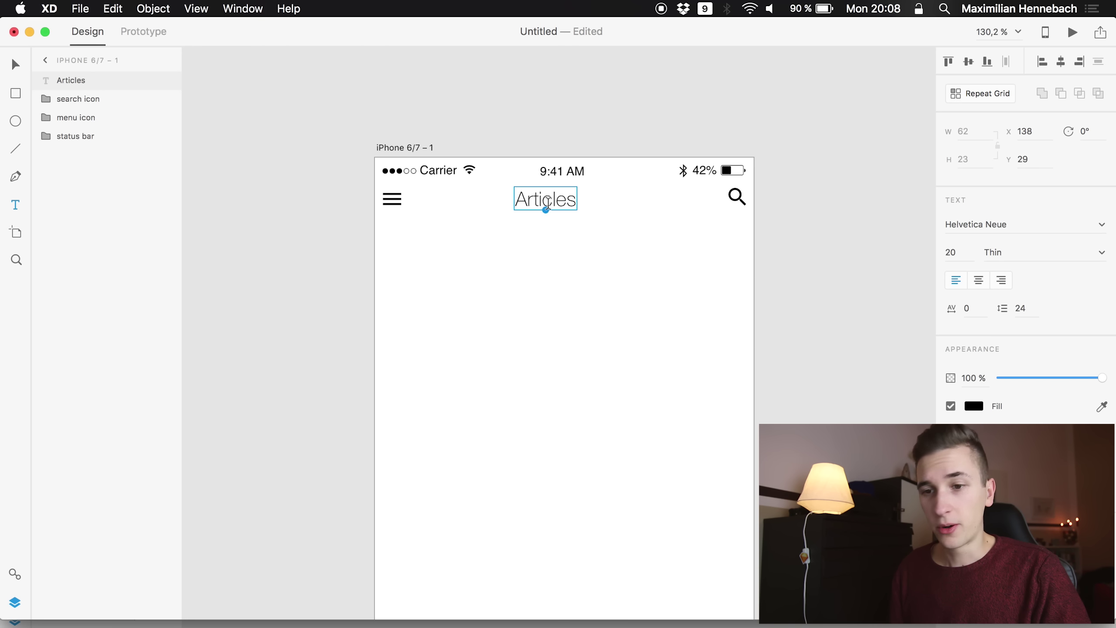
pyautogui.click(556, 206)
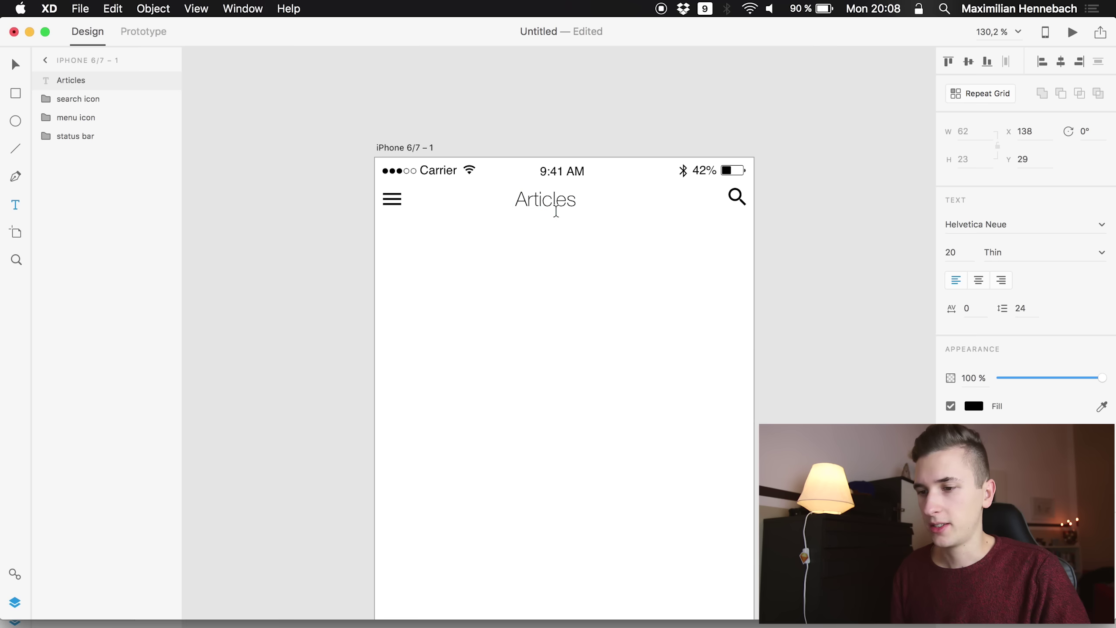
pyautogui.press('super+z')
pyautogui.click(557, 198)
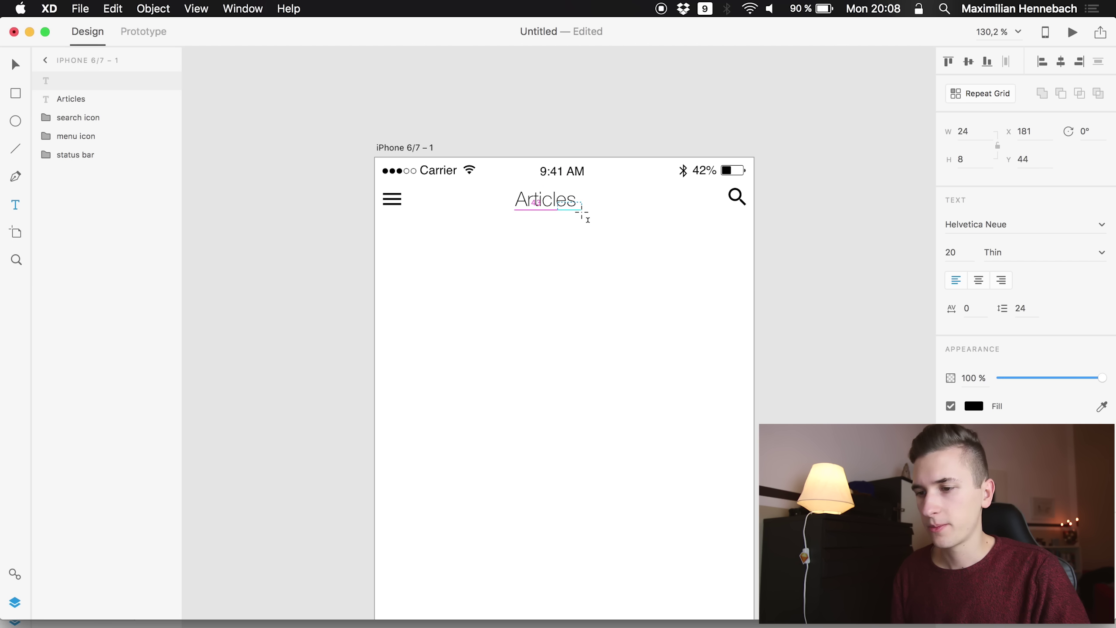
pyautogui.press('Escape')
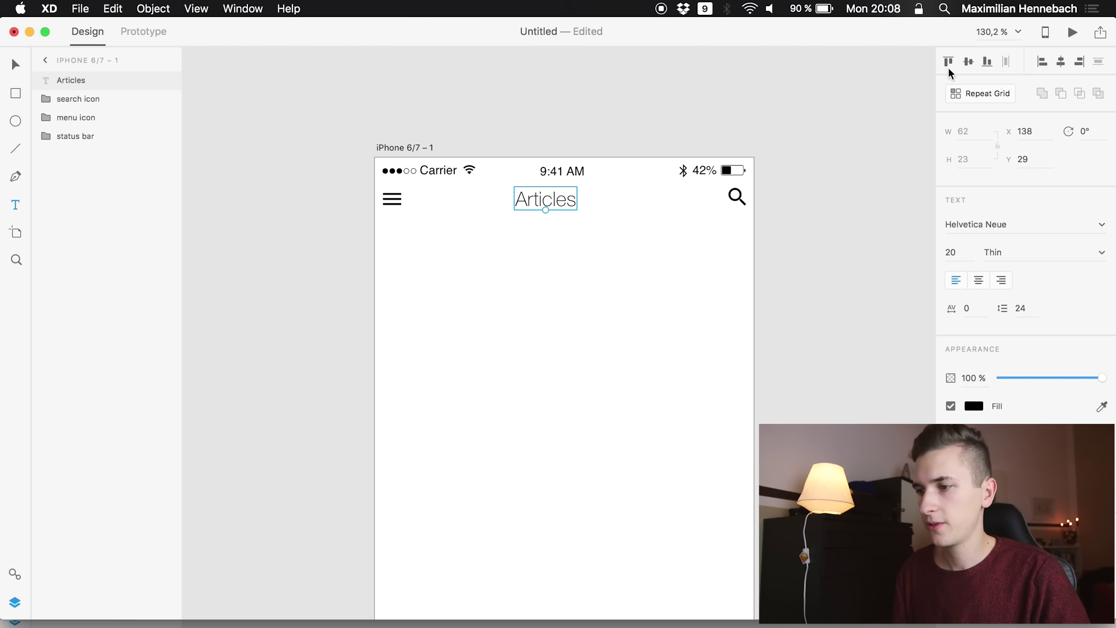
pyautogui.click(1061, 62)
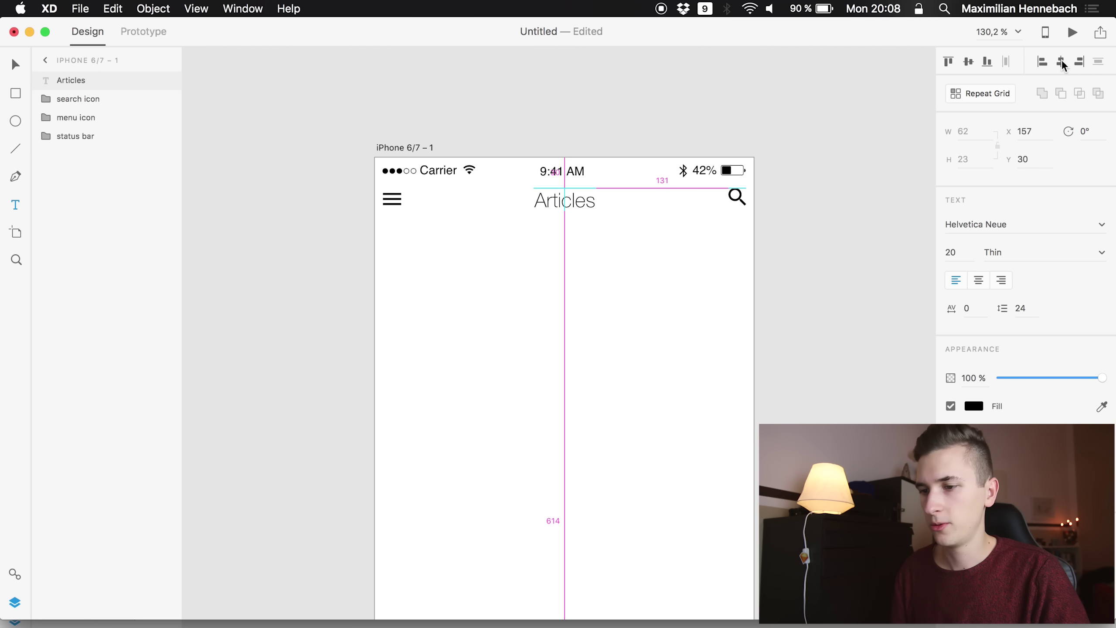
pyautogui.press('Up')
pyautogui.press('Up')
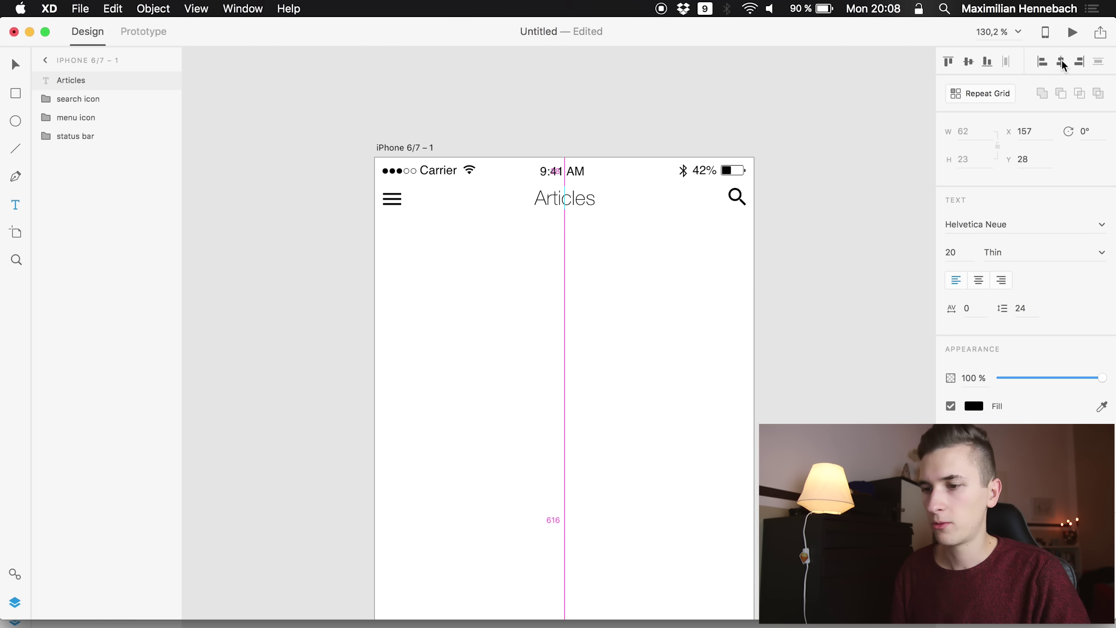
pyautogui.click(672, 255)
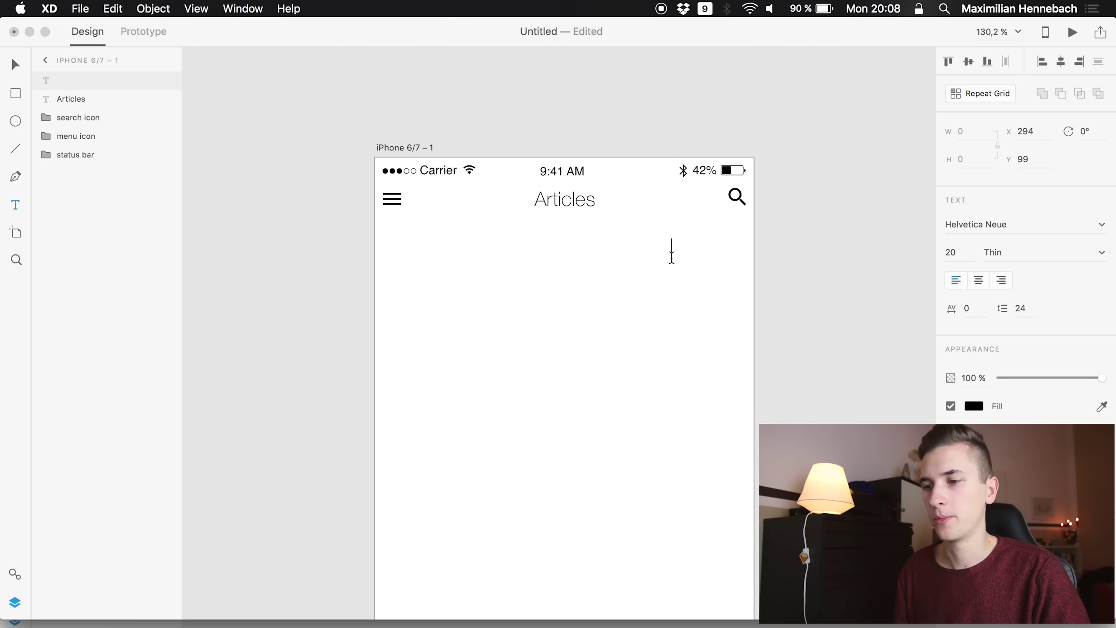
pyautogui.press('Escape')
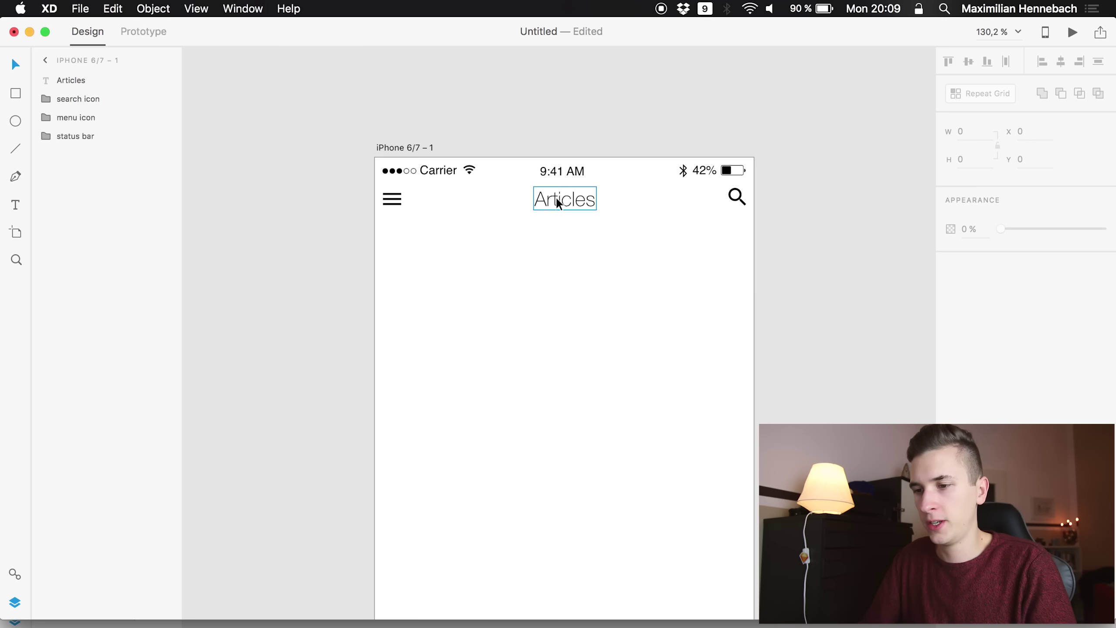
pyautogui.press('t')
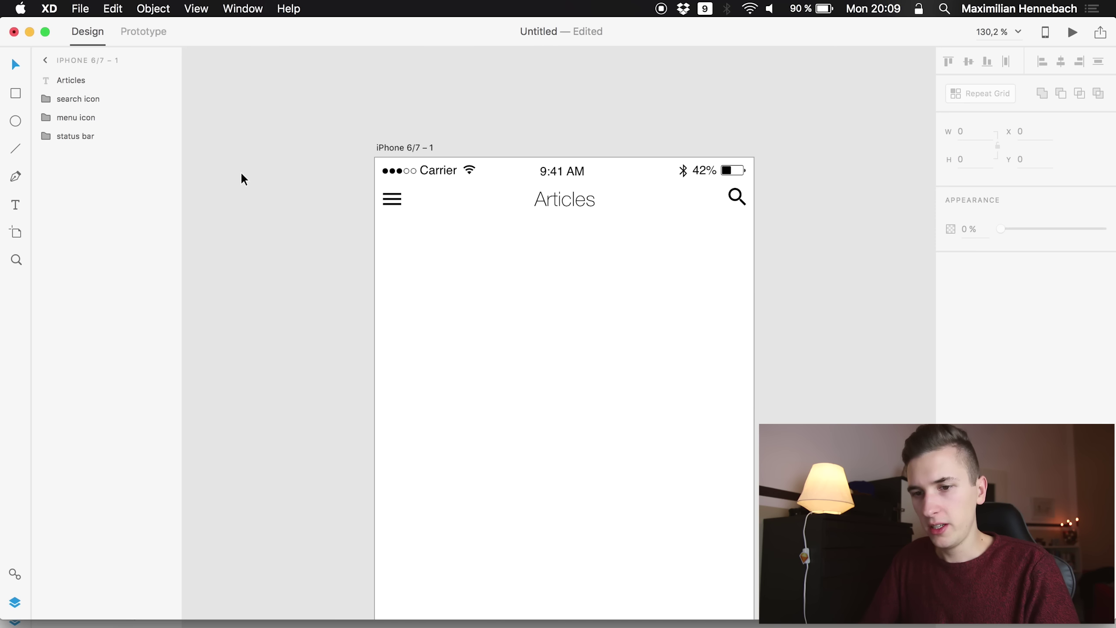
pyautogui.press('t')
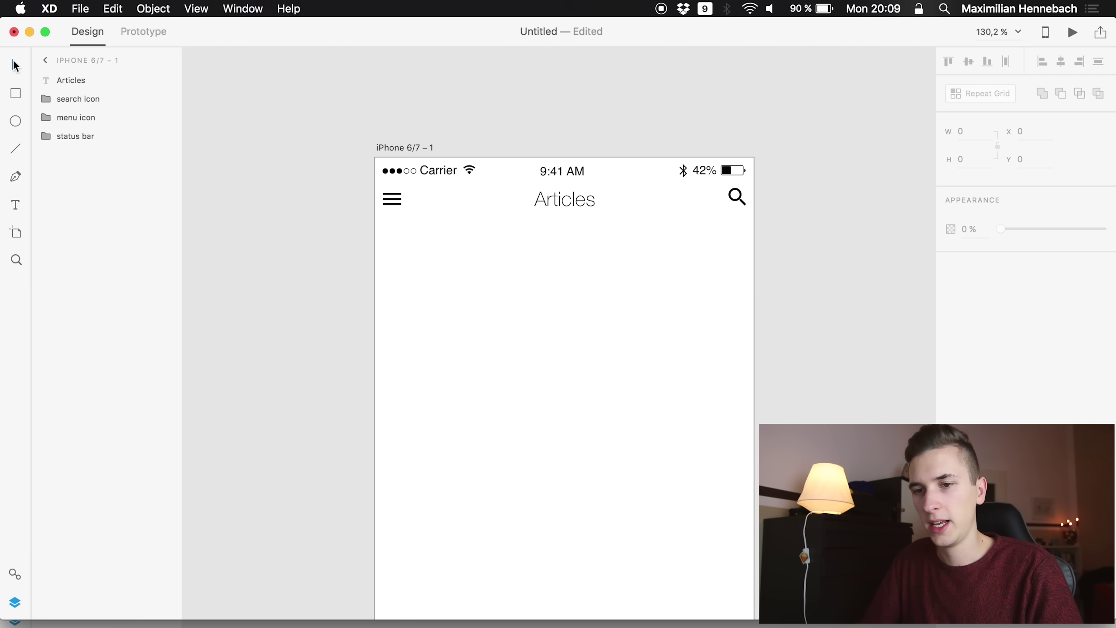
pyautogui.click(14, 67)
pyautogui.moveTo(531, 190); pyautogui.dragTo(598, 238)
pyautogui.press('super+z')
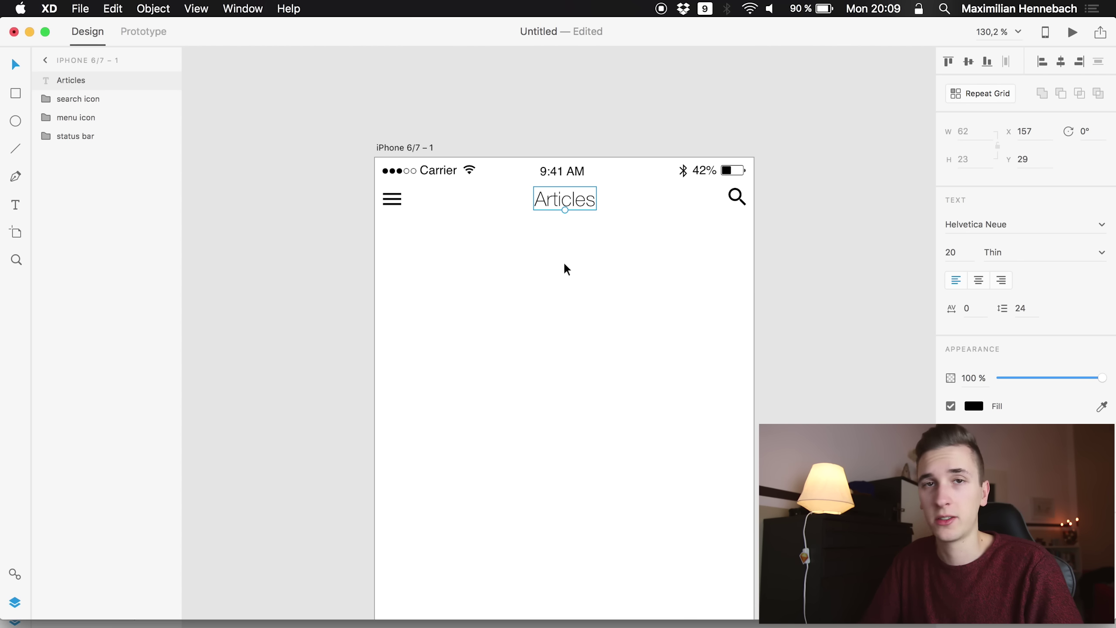
# - Duplicate the Articles title, move the copy left under the header, and retype it TOP STORIES
pyautogui.press('super+d')
pyautogui.hotkey('shift', 'Down')
pyautogui.hotkey('shift', 'Down')
pyautogui.hotkey('shift', 'Down')
pyautogui.hotkey('shift', 'Down')
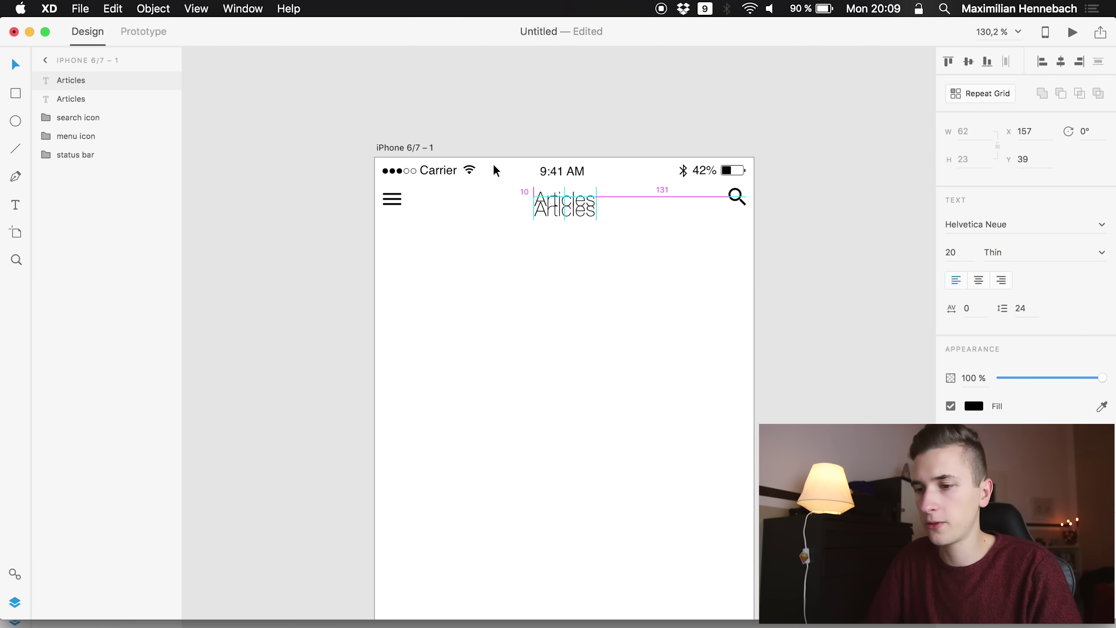
pyautogui.hotkey('shift', 'Left')
pyautogui.hotkey('shift', 'Left')
pyautogui.hotkey('shift', 'Left')
pyautogui.hotkey('shift', 'Left')
pyautogui.hotkey('shift', 'Left')
pyautogui.hotkey('shift', 'Left')
pyautogui.hotkey('shift', 'Left')
pyautogui.hotkey('shift', 'Left')
pyautogui.hotkey('shift', 'Left')
pyautogui.hotkey('shift', 'Down')
pyautogui.hotkey('shift', 'Down')
pyautogui.hotkey('shift', 'Left')
pyautogui.hotkey('shift', 'Left')
pyautogui.hotkey('shift', 'Up')
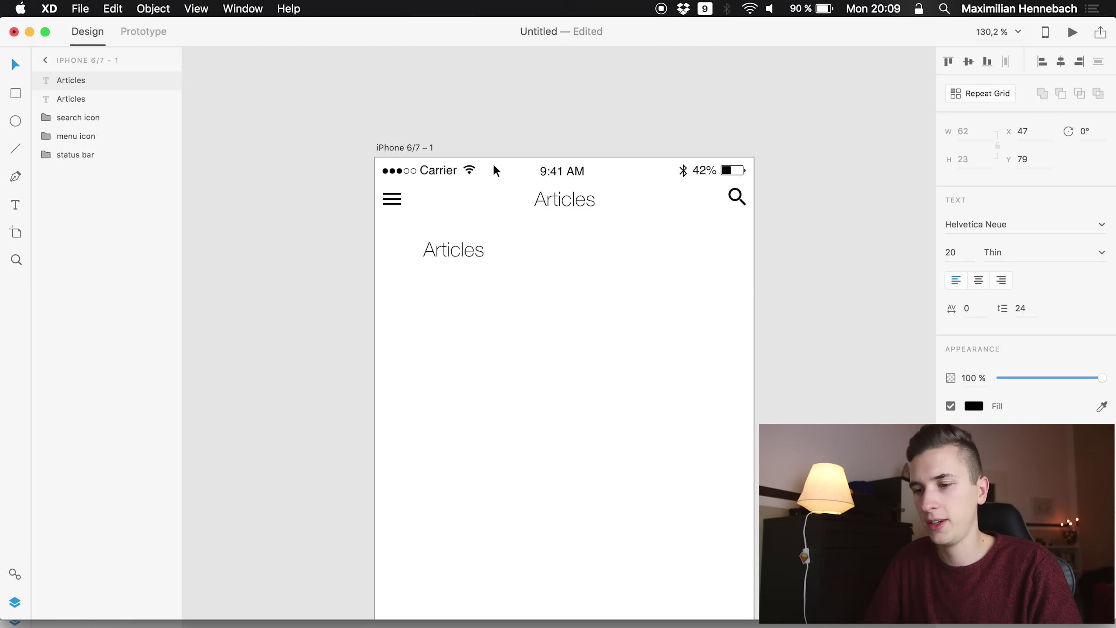
pyautogui.hotkey('shift', 'Left')
pyautogui.hotkey('shift', 'Left')
pyautogui.hotkey('shift', 'Left')
pyautogui.hotkey('shift', 'Up')
pyautogui.hotkey('shift', 'Down')
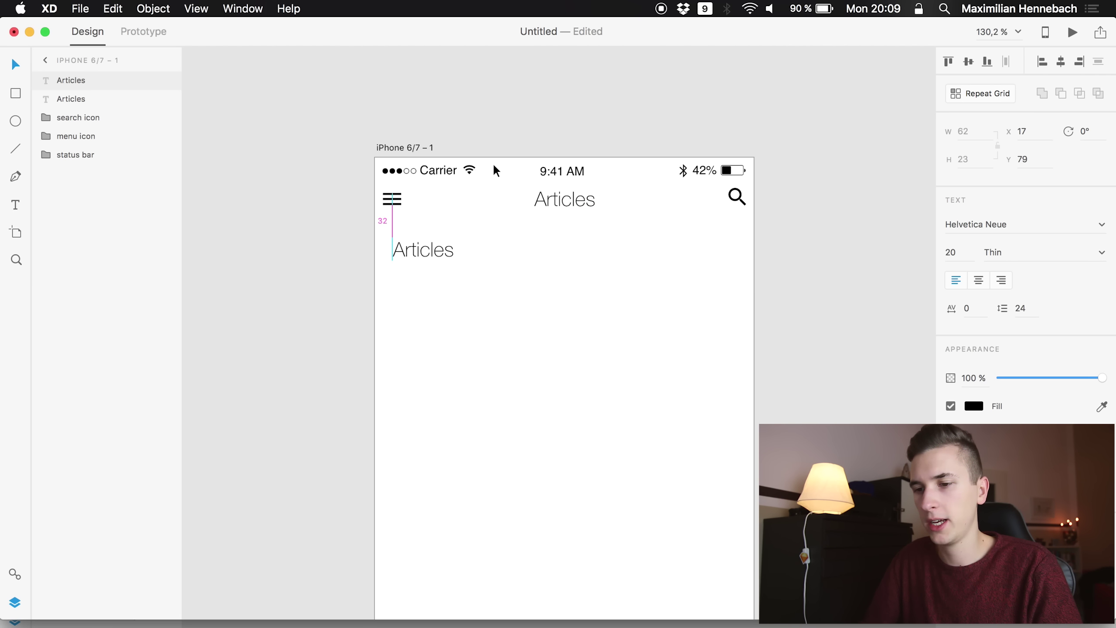
pyautogui.moveTo(414, 248); pyautogui.dragTo(411, 243)
pyautogui.doubleClick(410, 243)
pyautogui.doubleClick(410, 243)
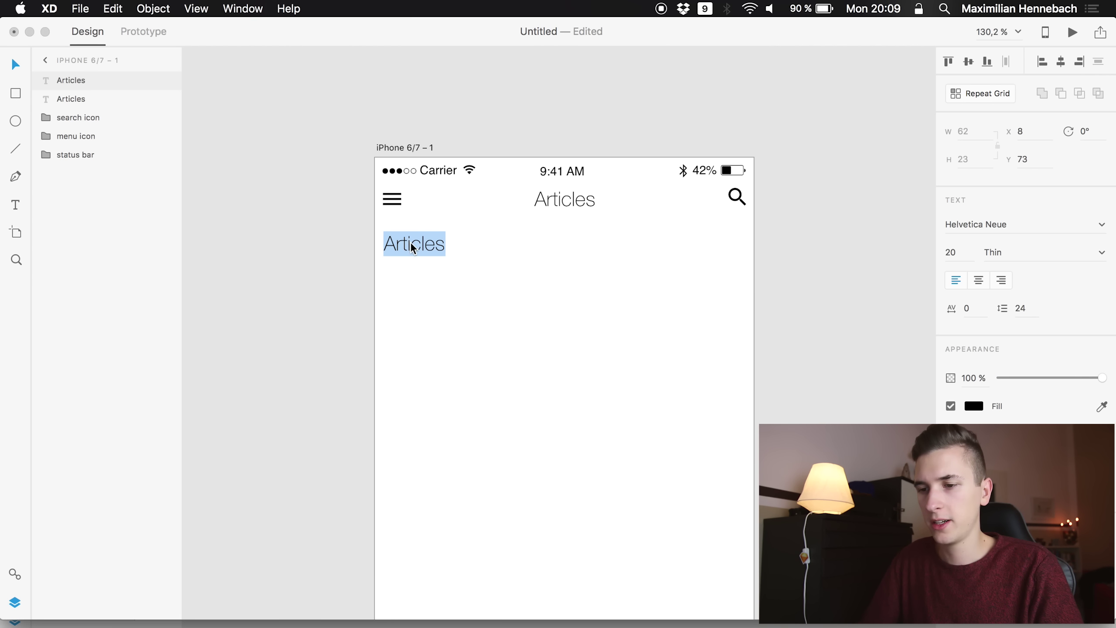
pyautogui.write('TO')
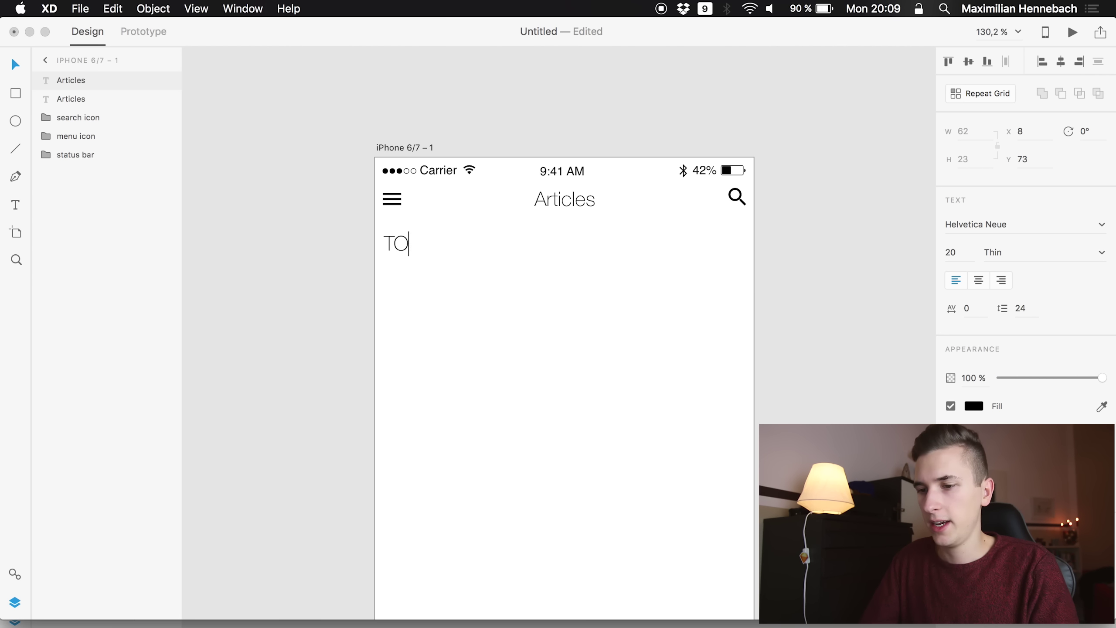
pyautogui.write('P STORIES')
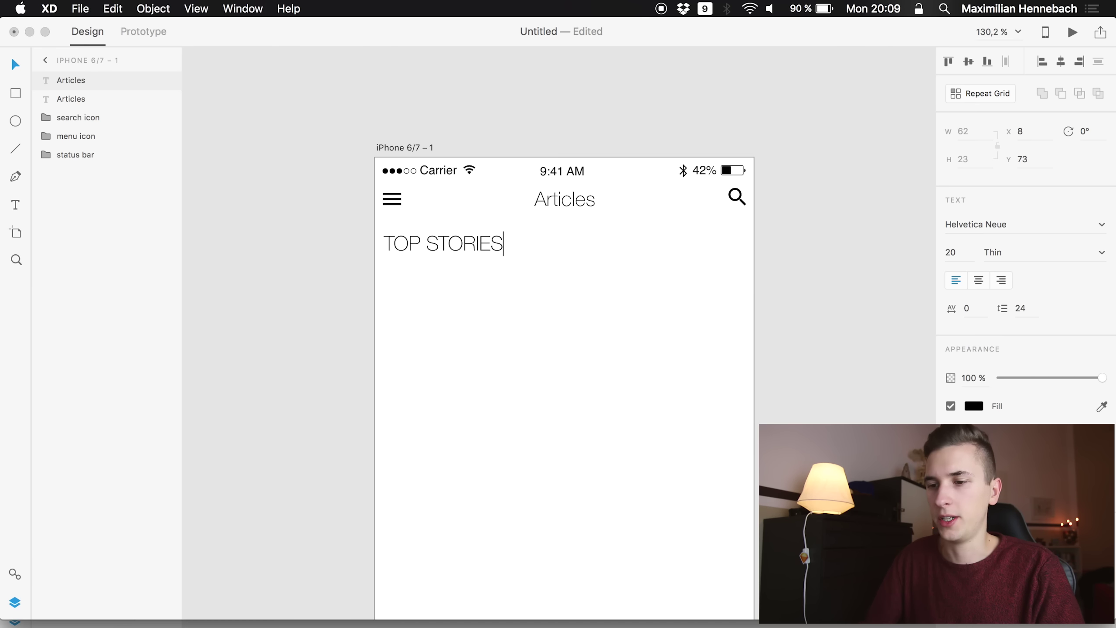
pyautogui.press('Escape')
# - Duplicate TOP STORIES twice to the right and retype the copies MOST POPULAR and LATEST
pyautogui.press('super+d')
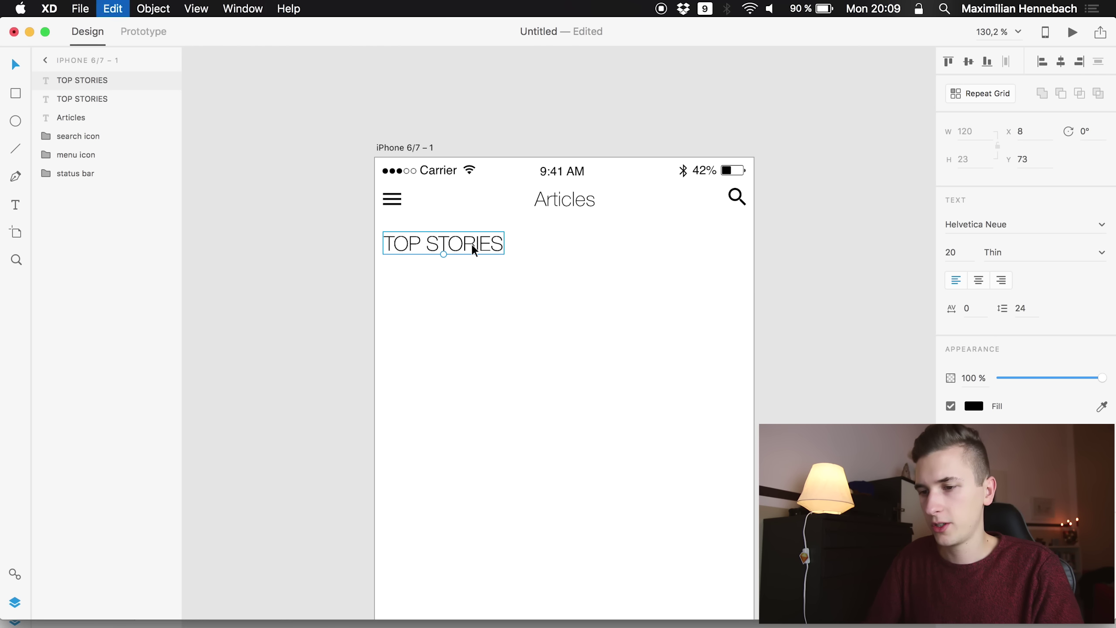
pyautogui.hotkey('shift', 'Right')
pyautogui.hotkey('shift', 'Right')
pyautogui.hotkey('shift', 'Right')
pyautogui.hotkey('shift', 'Right')
pyautogui.hotkey('shift', 'Right')
pyautogui.hotkey('shift', 'Right')
pyautogui.hotkey('shift', 'Right')
pyautogui.hotkey('shift', 'Right')
pyautogui.hotkey('shift', 'Right')
pyautogui.hotkey('shift', 'Right')
pyautogui.hotkey('shift', 'Right')
pyautogui.hotkey('shift', 'Right')
pyautogui.hotkey('shift', 'Right')
pyautogui.hotkey('shift', 'Right')
pyautogui.hotkey('shift', 'Right')
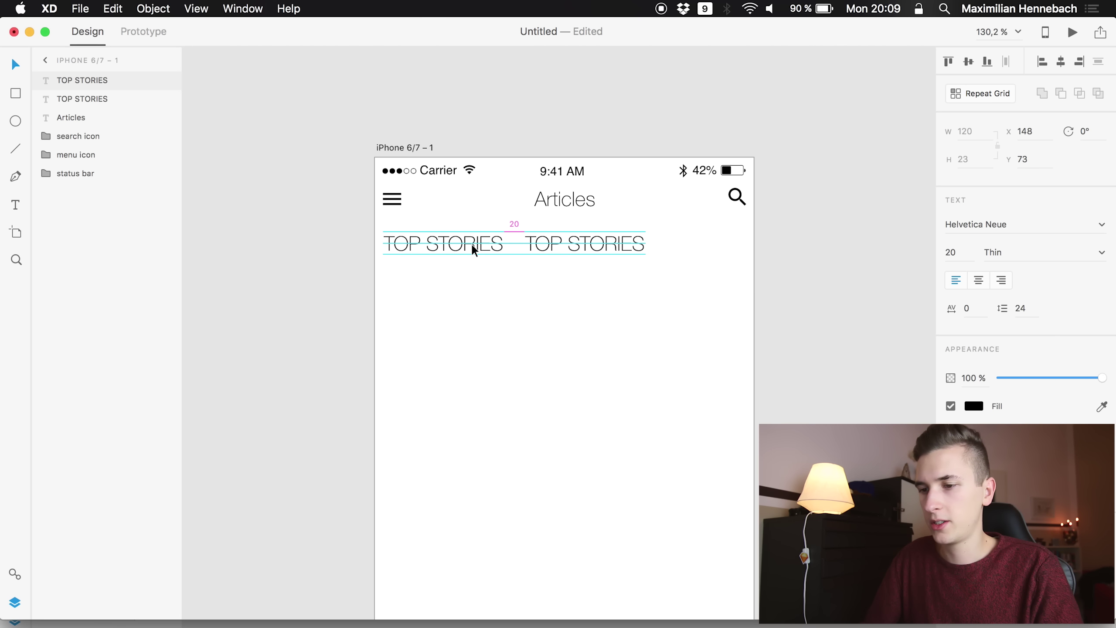
pyautogui.press('super+d')
pyautogui.hotkey('shift', 'Right')
pyautogui.hotkey('shift', 'Right')
pyautogui.hotkey('shift', 'Right')
pyautogui.hotkey('shift', 'Right')
pyautogui.hotkey('shift', 'Right')
pyautogui.hotkey('shift', 'Right')
pyautogui.hotkey('shift', 'Right')
pyautogui.hotkey('shift', 'Right')
pyautogui.hotkey('shift', 'Right')
pyautogui.hotkey('shift', 'Right')
pyautogui.hotkey('shift', 'Right')
pyautogui.hotkey('shift', 'Right')
pyautogui.hotkey('shift', 'Right')
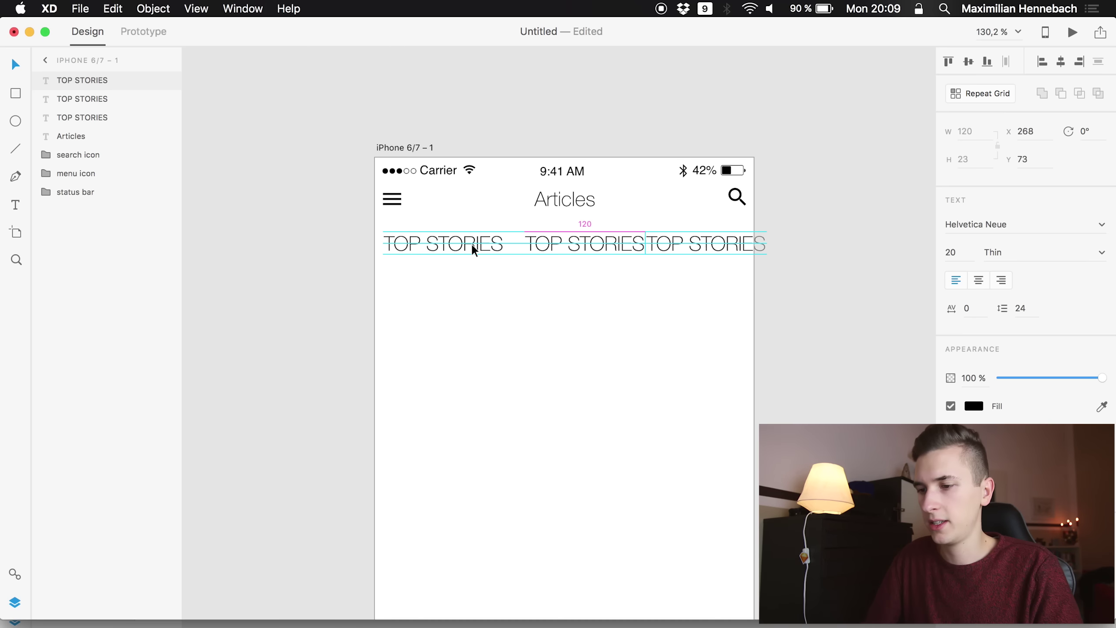
pyautogui.click(573, 243)
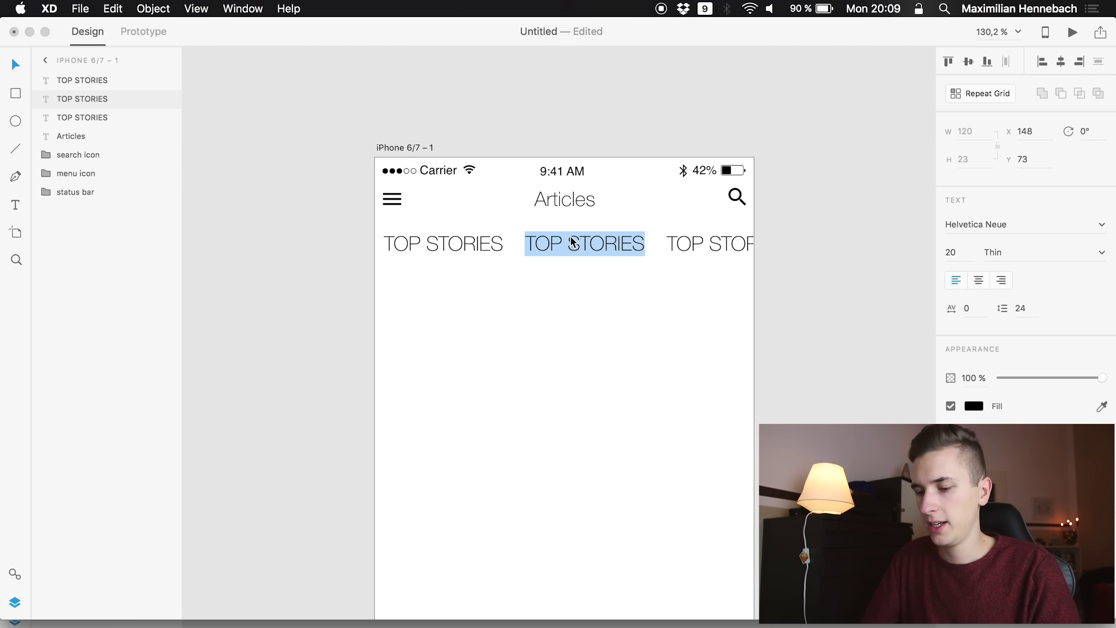
pyautogui.write('MOST POPULAR')
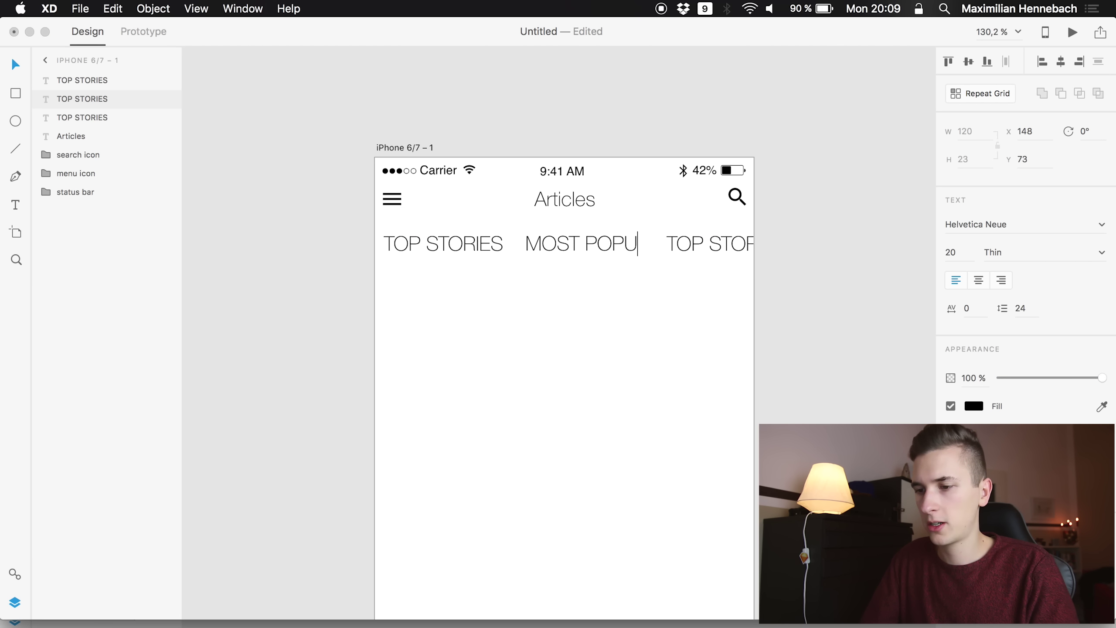
pyautogui.doubleClick(713, 243)
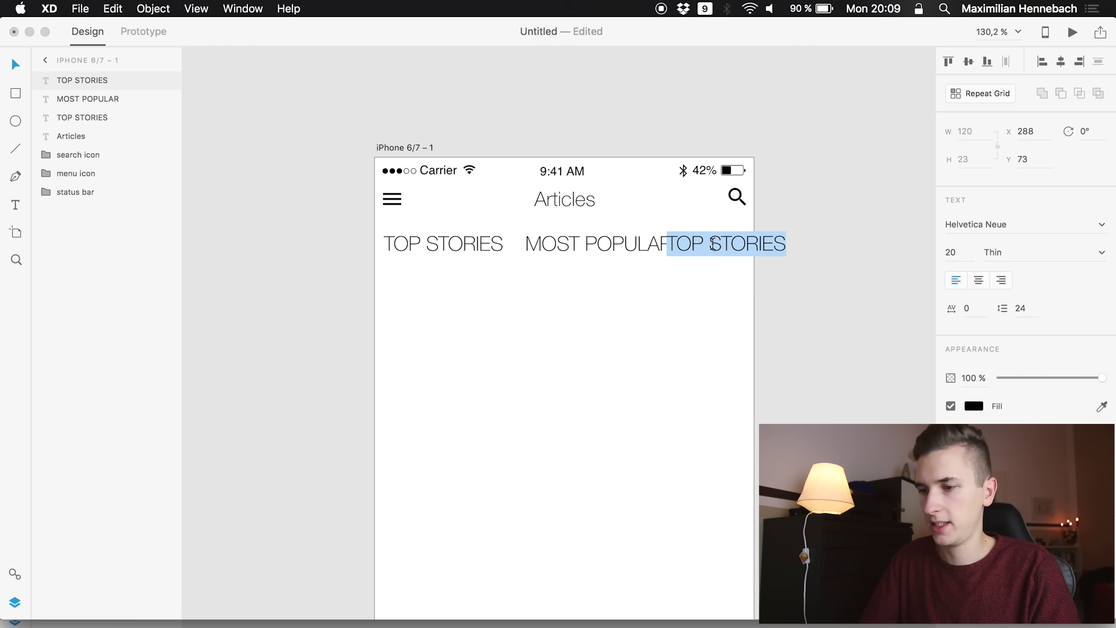
pyautogui.write('LATEST')
pyautogui.press('Escape')
pyautogui.keyDown('shift'); pyautogui.click(561, 243); pyautogui.keyUp('shift')
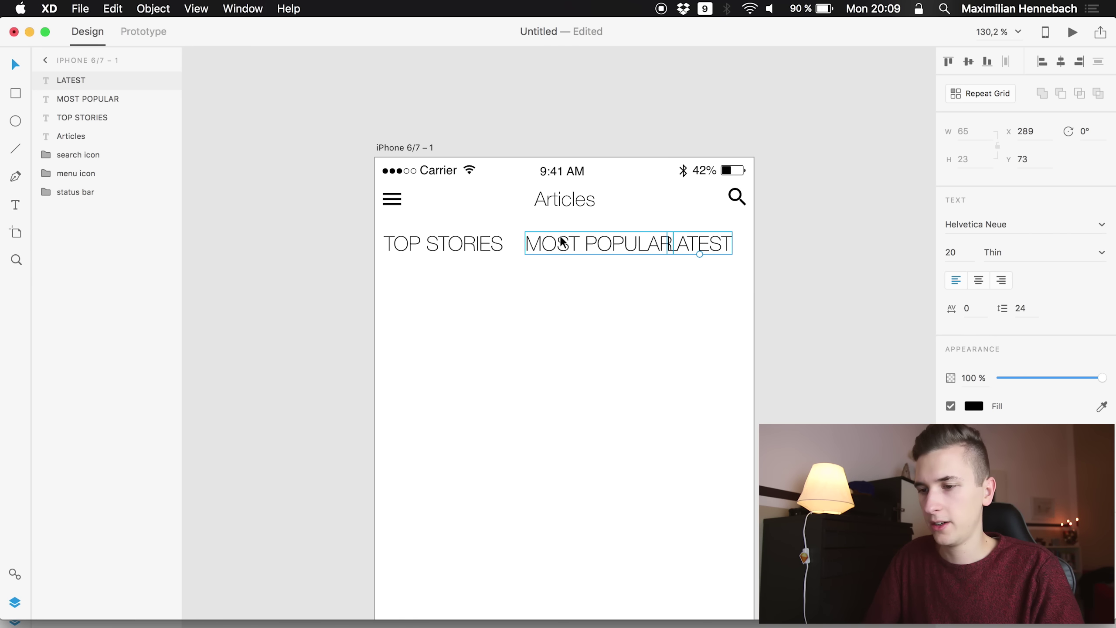
pyautogui.keyDown('shift'); pyautogui.click(478, 238); pyautogui.keyUp('shift')
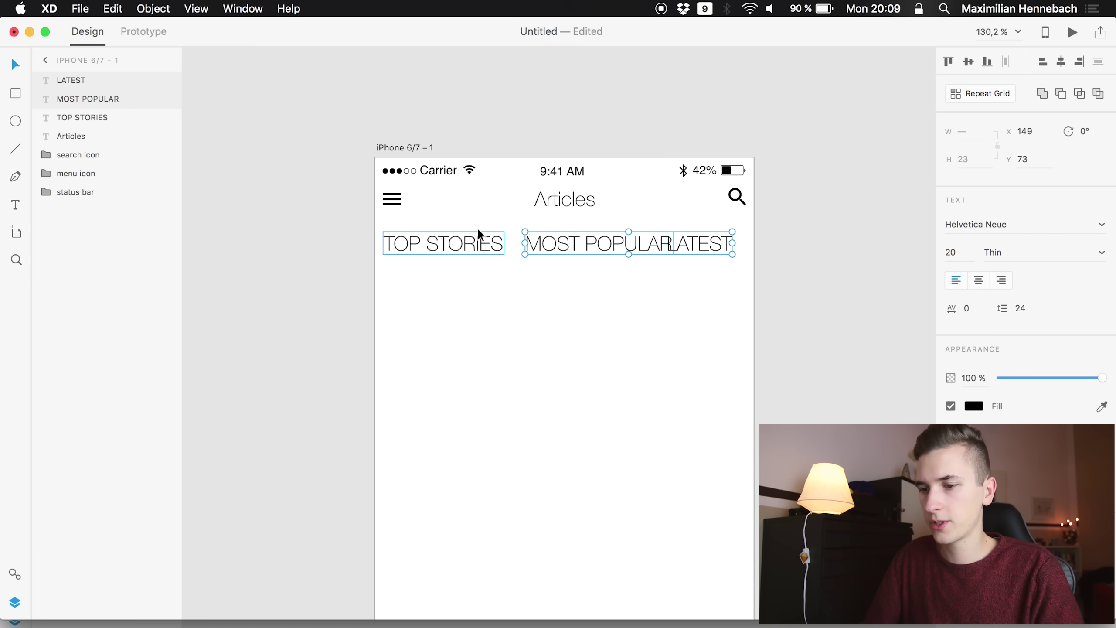
# - Set all three tab labels to Regular weight at font size 12
pyautogui.click(1011, 252)
pyautogui.click(1101, 253)
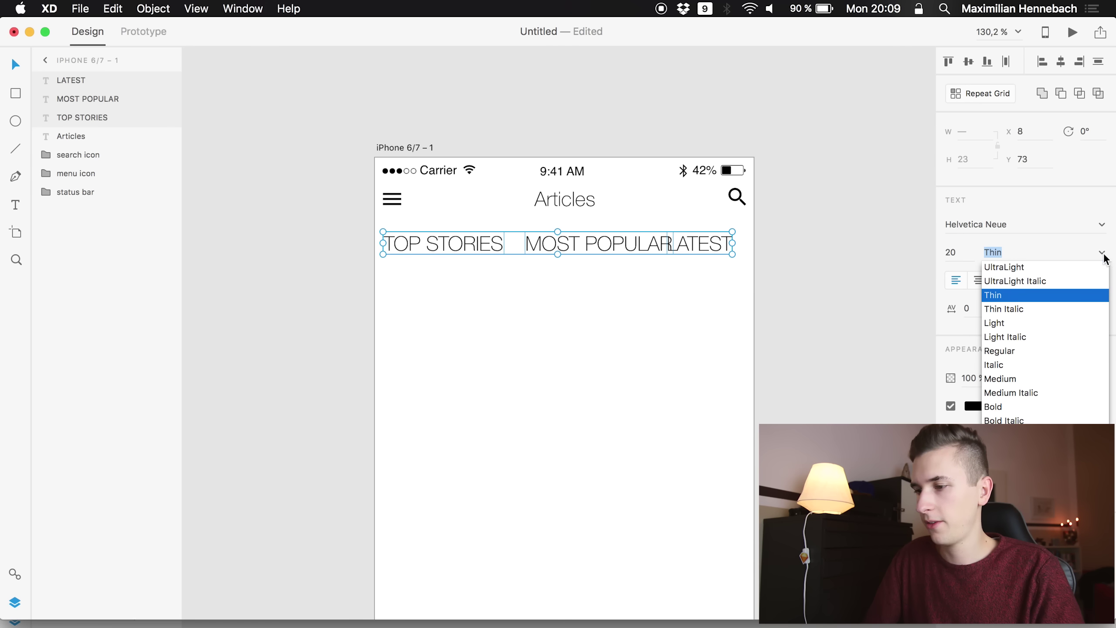
pyautogui.click(999, 350)
pyautogui.click(951, 252)
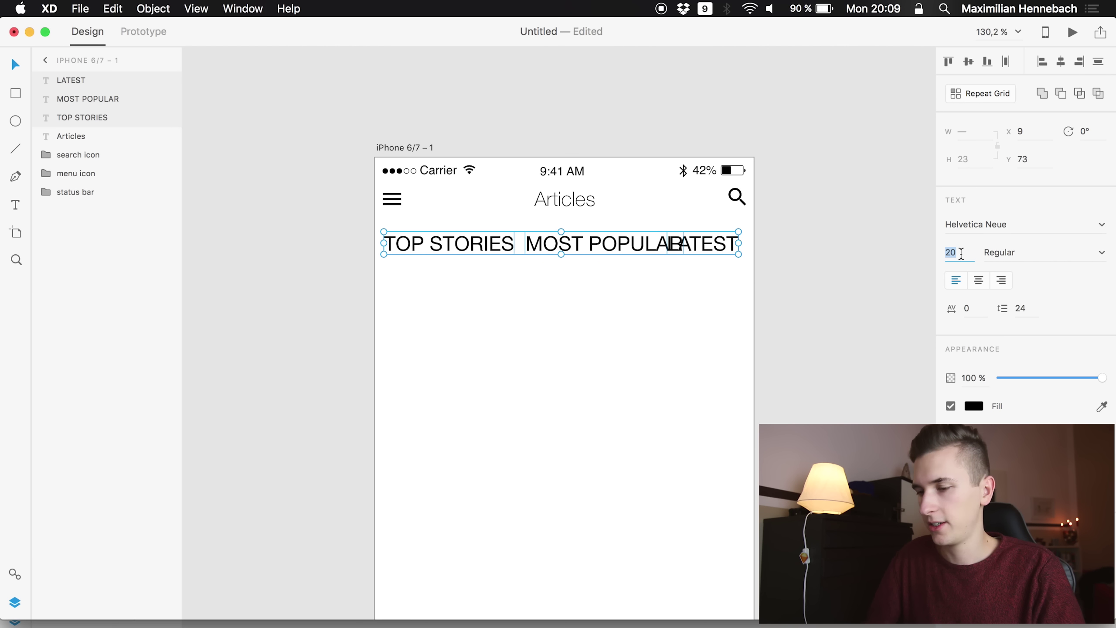
pyautogui.write('19')
pyautogui.press('Return')
pyautogui.press('Down')
pyautogui.press('Down')
pyautogui.press('Down')
pyautogui.press('Down')
pyautogui.press('Down')
pyautogui.press('Down')
pyautogui.press('Down')
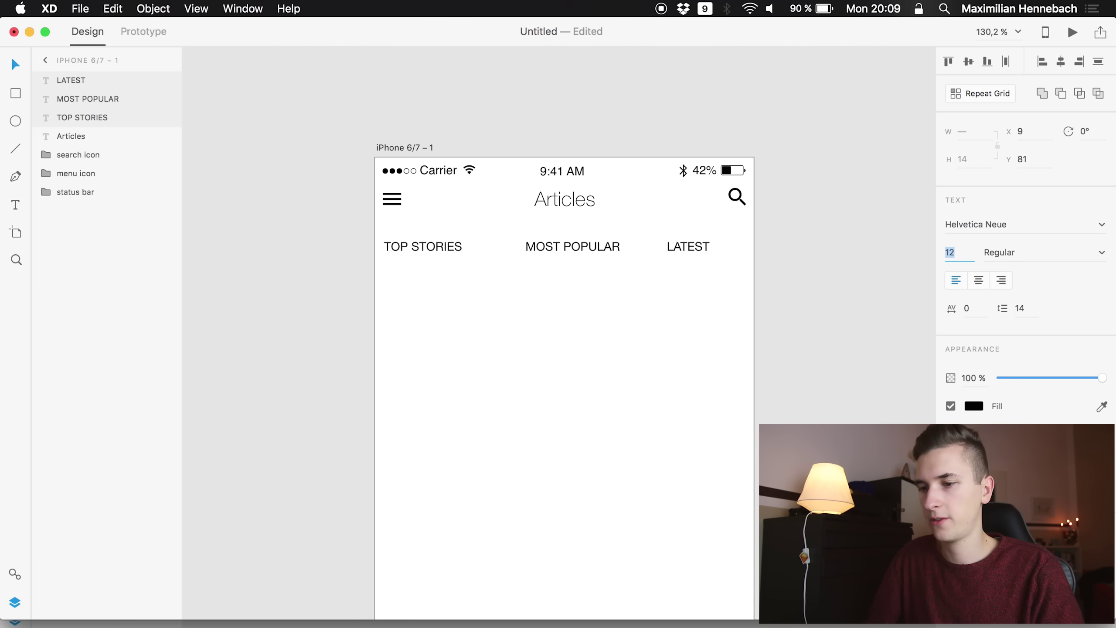
pyautogui.click(645, 269)
# - Centre the MOST POPULAR label horizontally on the artboard
pyautogui.click(555, 247)
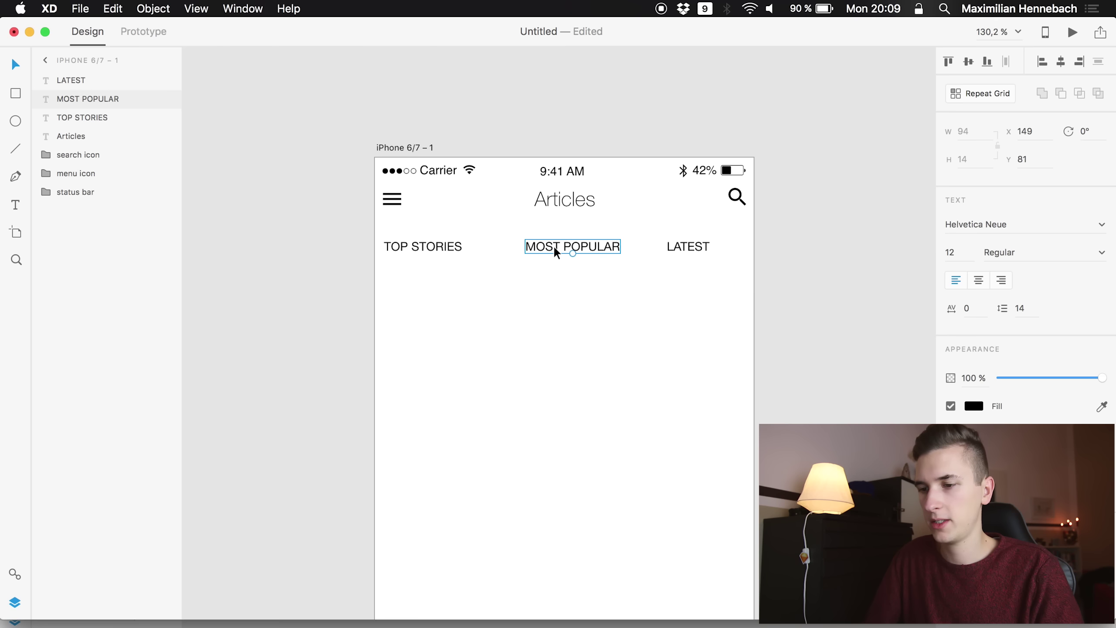
pyautogui.click(1061, 62)
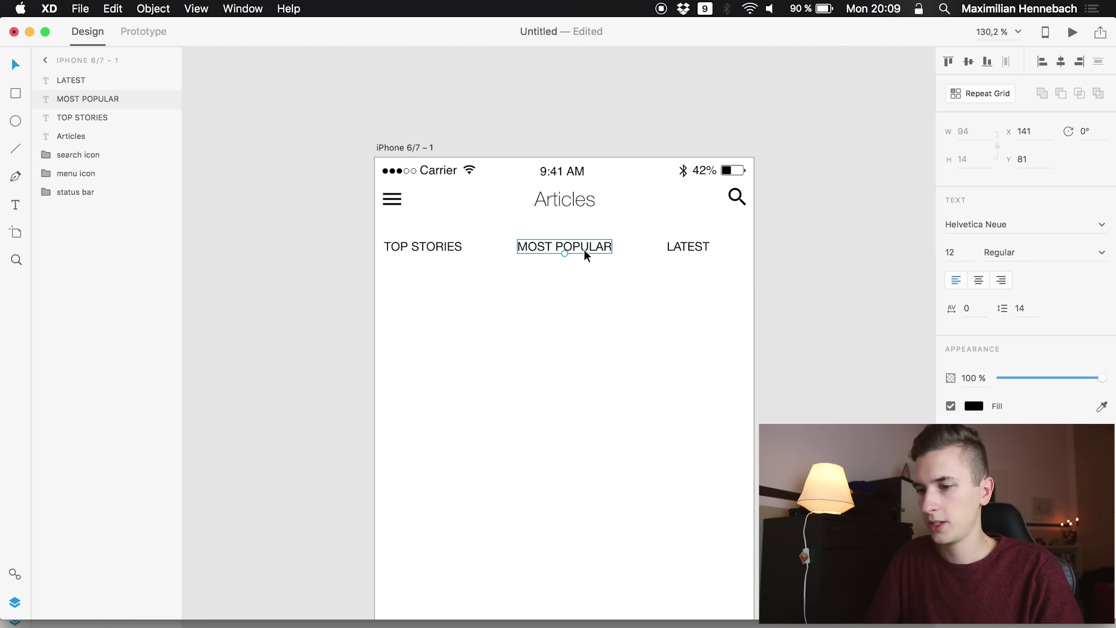
pyautogui.click(441, 248)
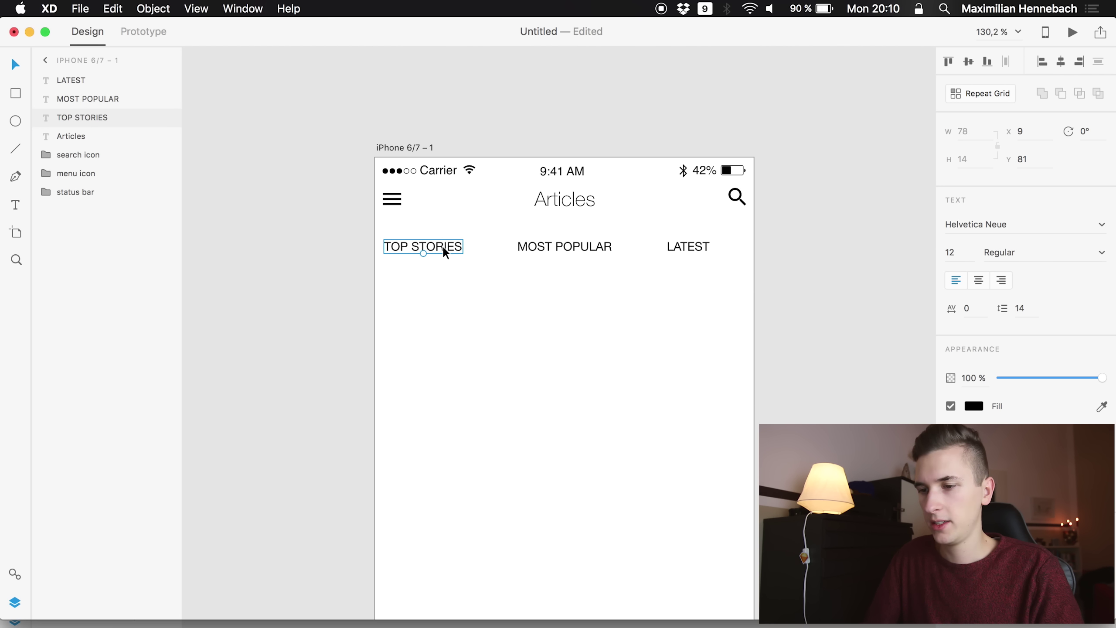
pyautogui.click(436, 260)
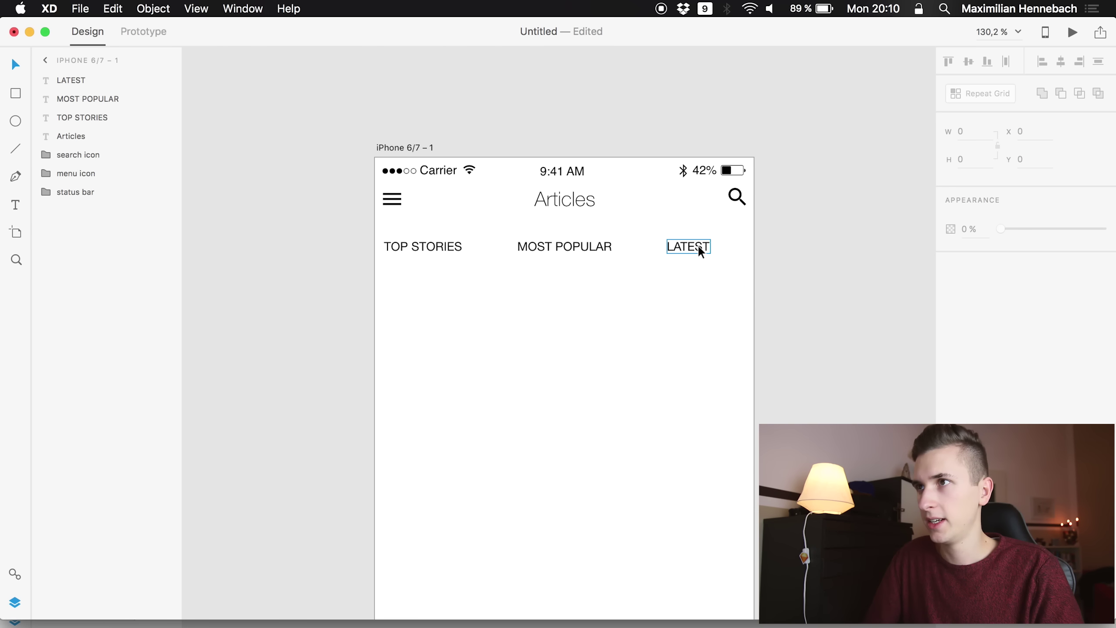
pyautogui.moveTo(690, 244)
pyautogui.mouseDown()
pyautogui.moveTo(675, 247)
pyautogui.moveTo(687, 246)
pyautogui.mouseUp()
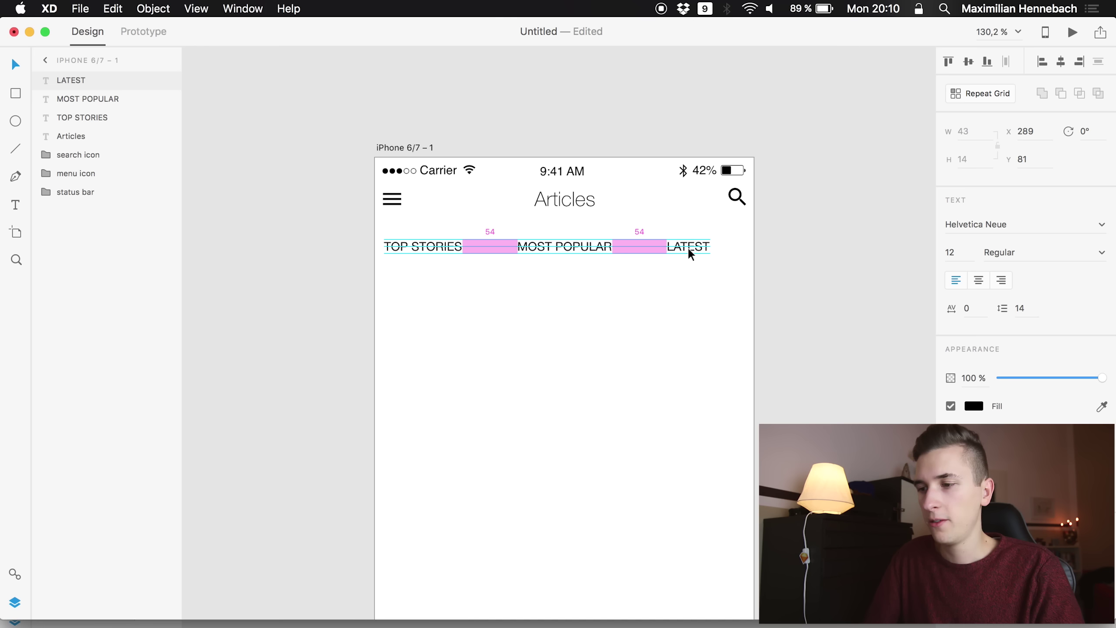
pyautogui.moveTo(688, 249); pyautogui.dragTo(689, 249)
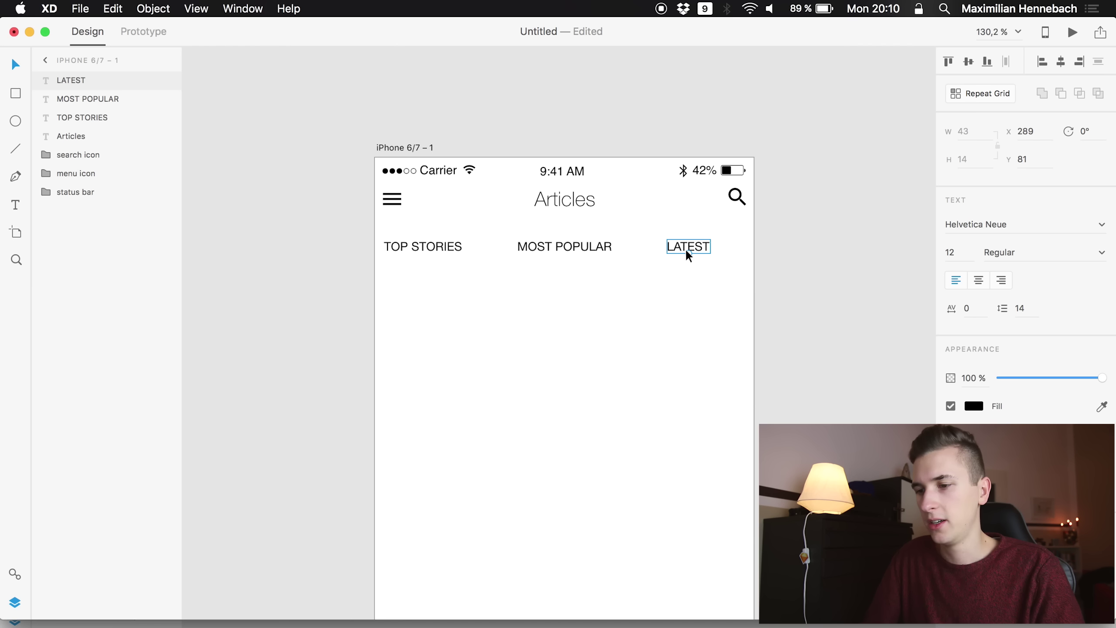
pyautogui.click(618, 265)
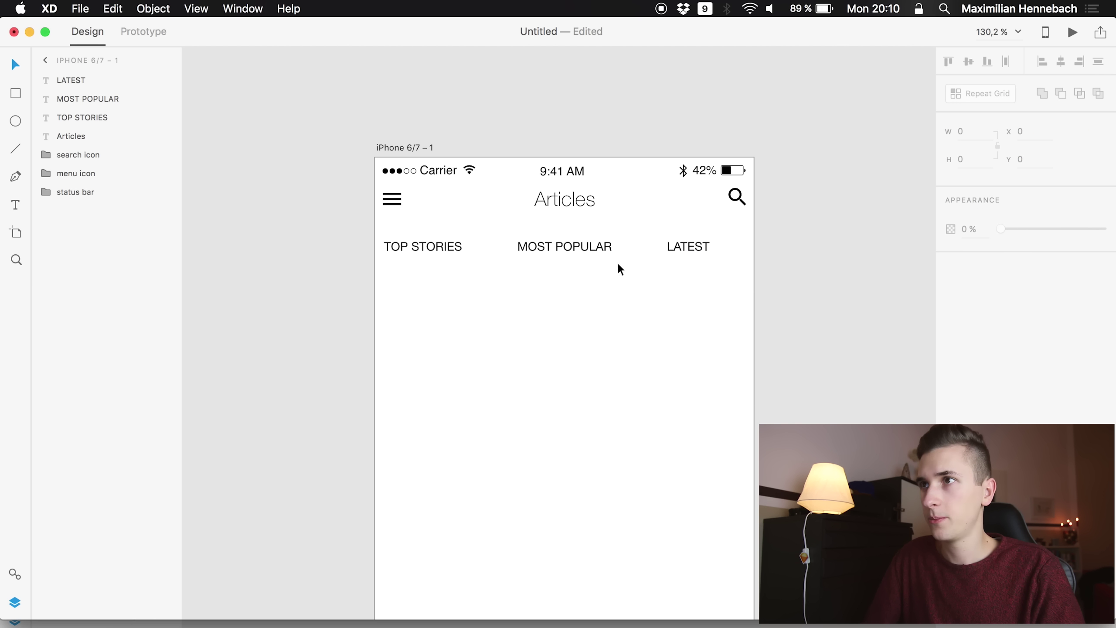
pyautogui.scroll(-3, 379, 294)
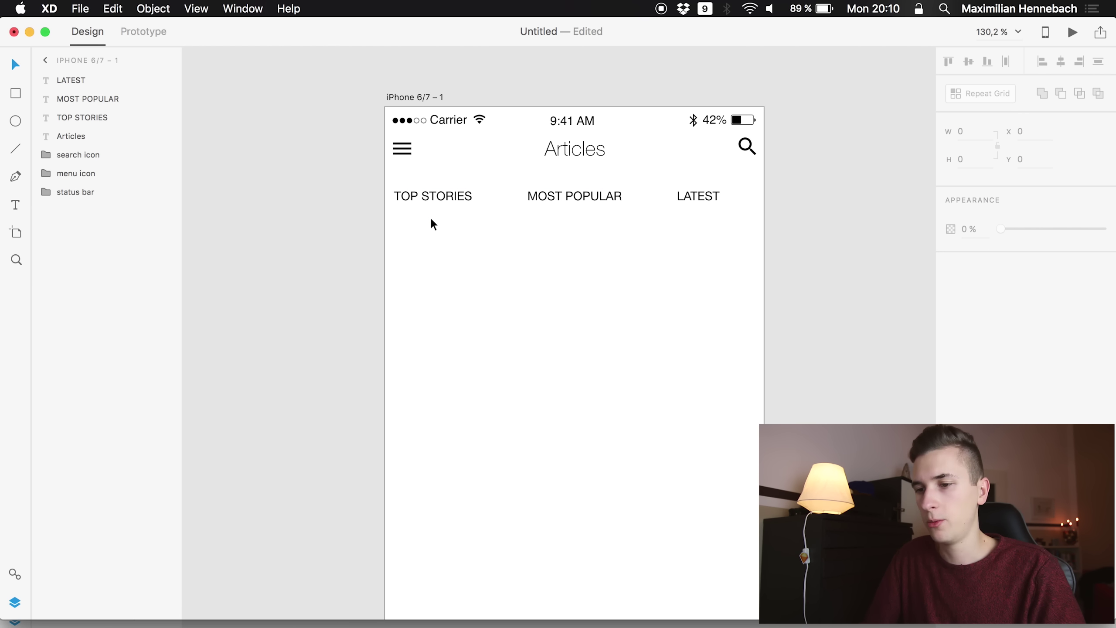
# - Draw a thin rectangle under TOP STORIES with no border and a black #000000 fill
pyautogui.click(73, 81)
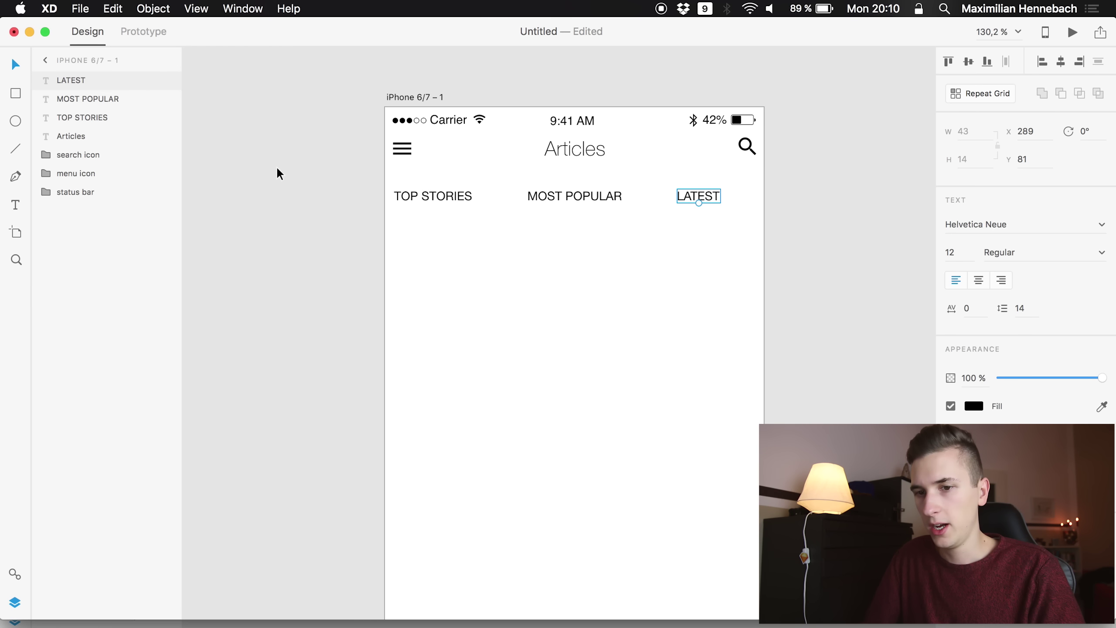
pyautogui.click(14, 94)
pyautogui.moveTo(402, 215); pyautogui.dragTo(466, 219)
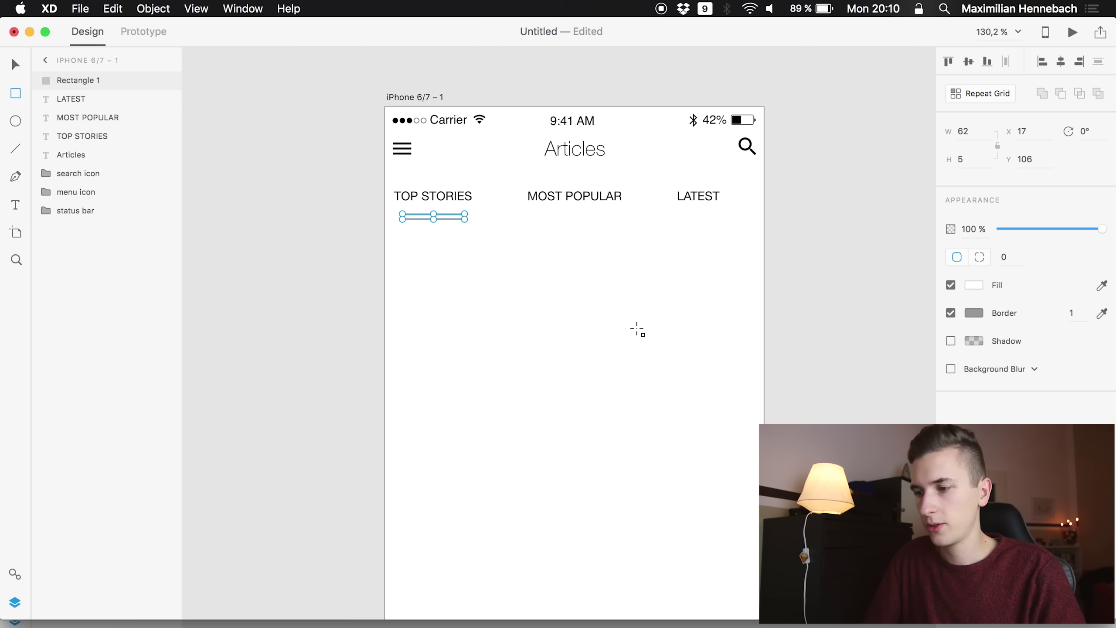
pyautogui.click(949, 313)
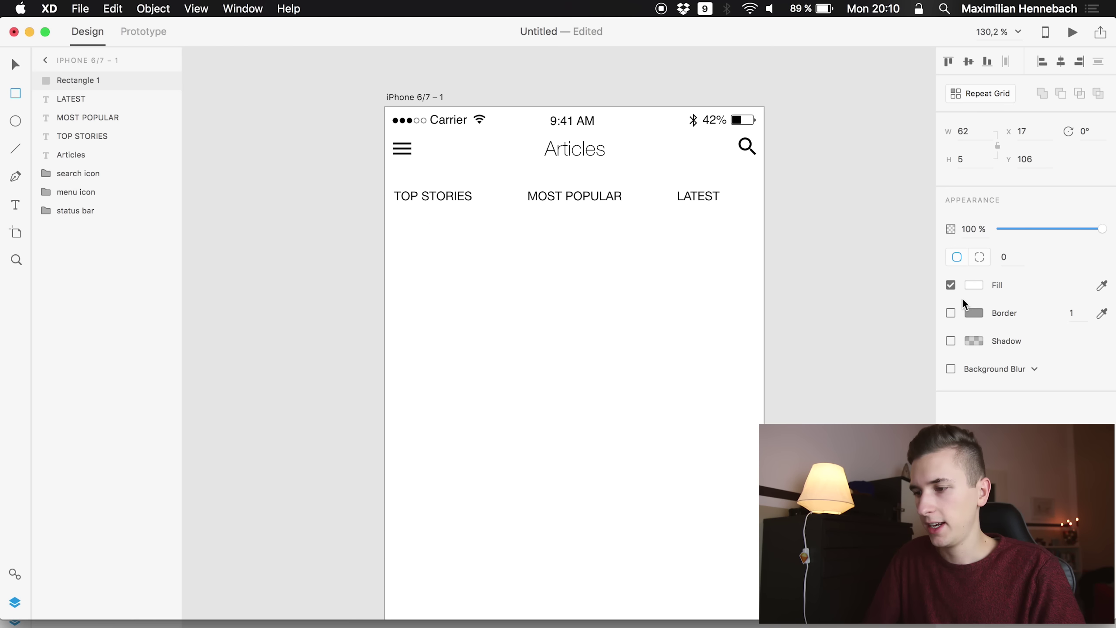
pyautogui.click(975, 279)
pyautogui.moveTo(913, 269); pyautogui.dragTo(755, 342)
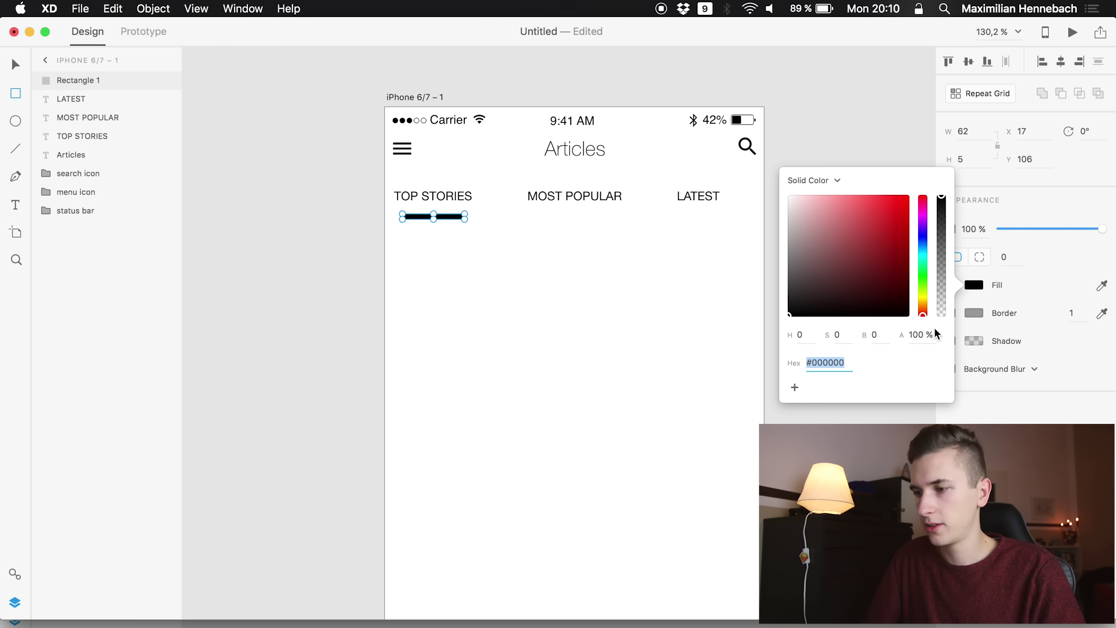
pyautogui.click(1020, 131)
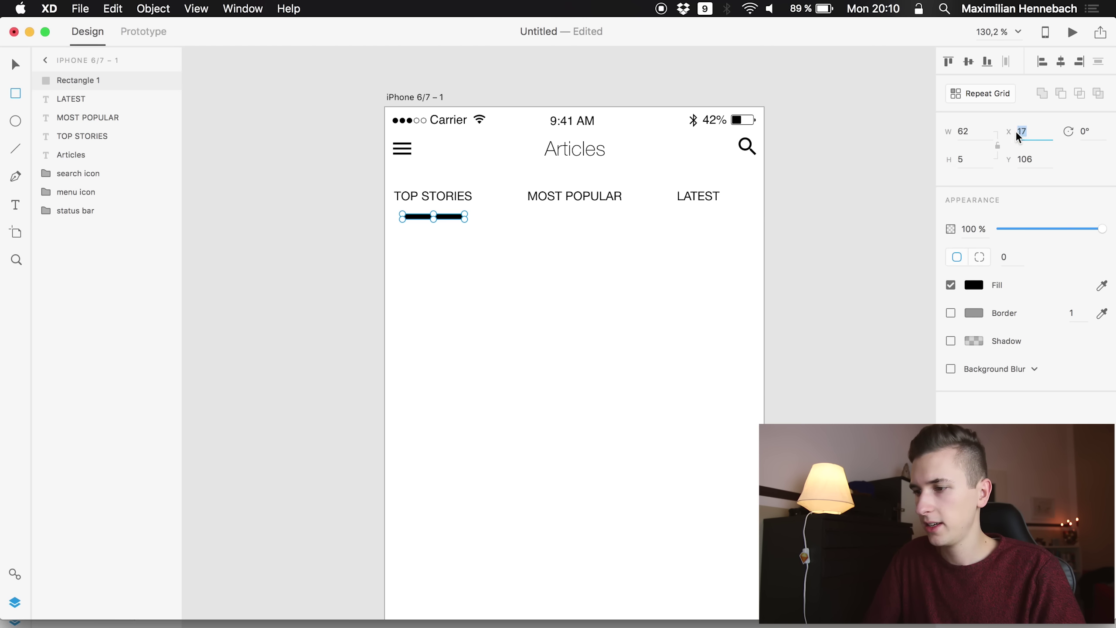
# - Set the underline height to 2 and move it up just beneath TOP STORIES
pyautogui.click(964, 158)
pyautogui.write('3')
pyautogui.press('Return')
pyautogui.press('Down')
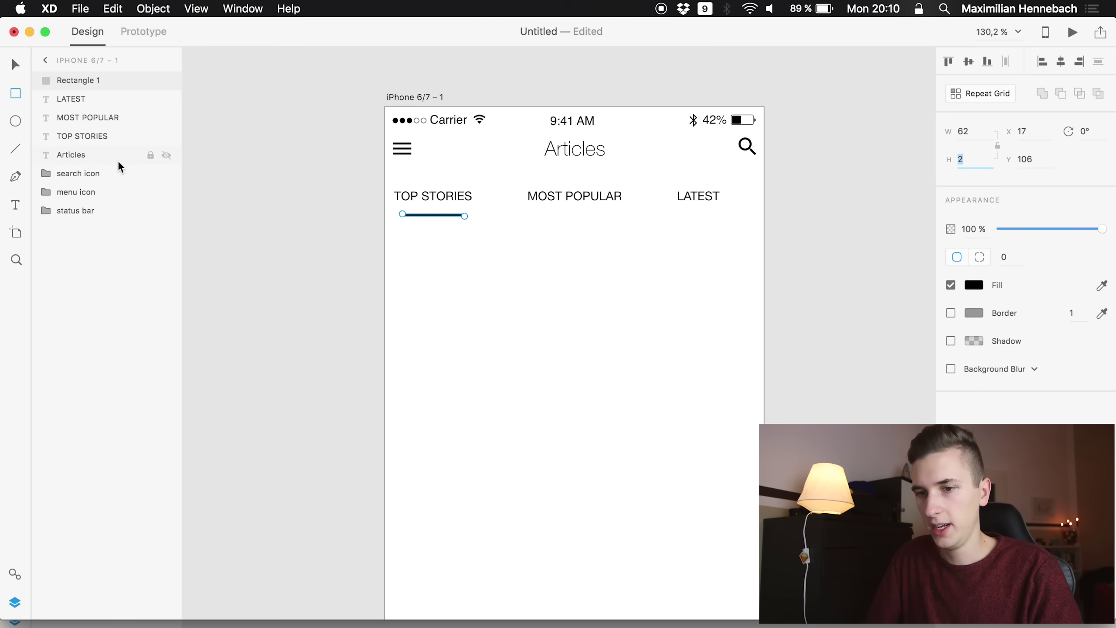
pyautogui.write('vv')
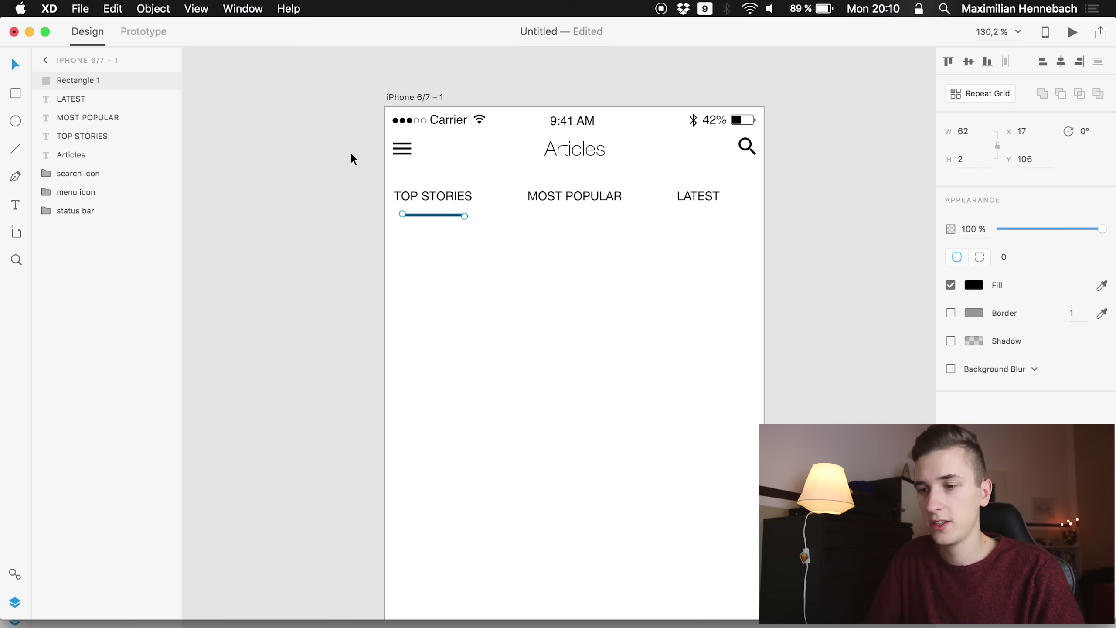
pyautogui.moveTo(421, 214); pyautogui.dragTo(424, 210)
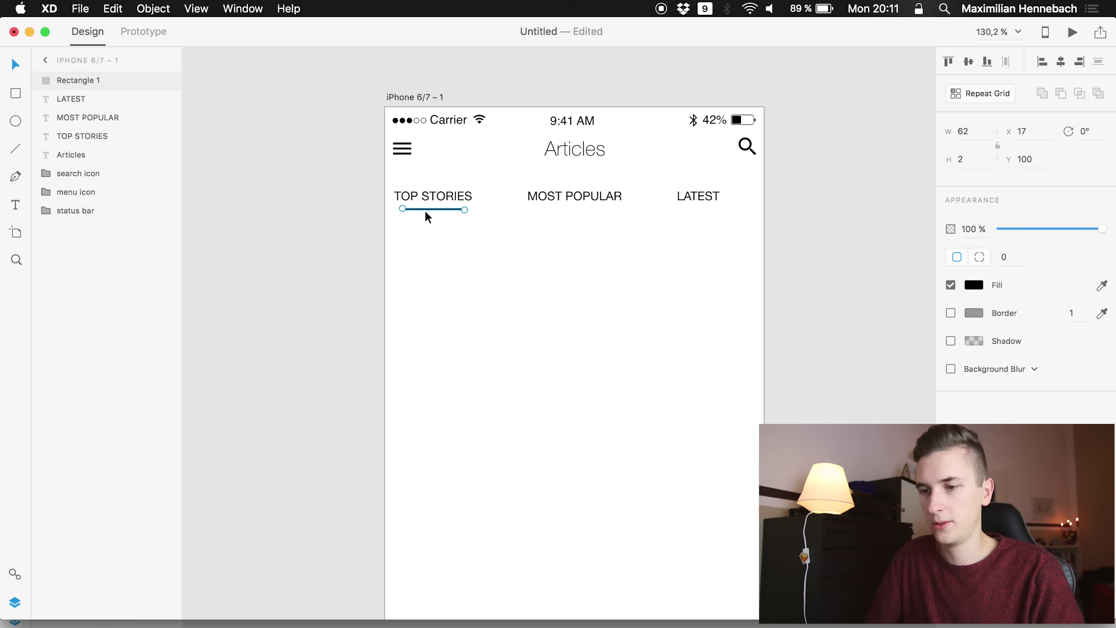
pyautogui.click(411, 211)
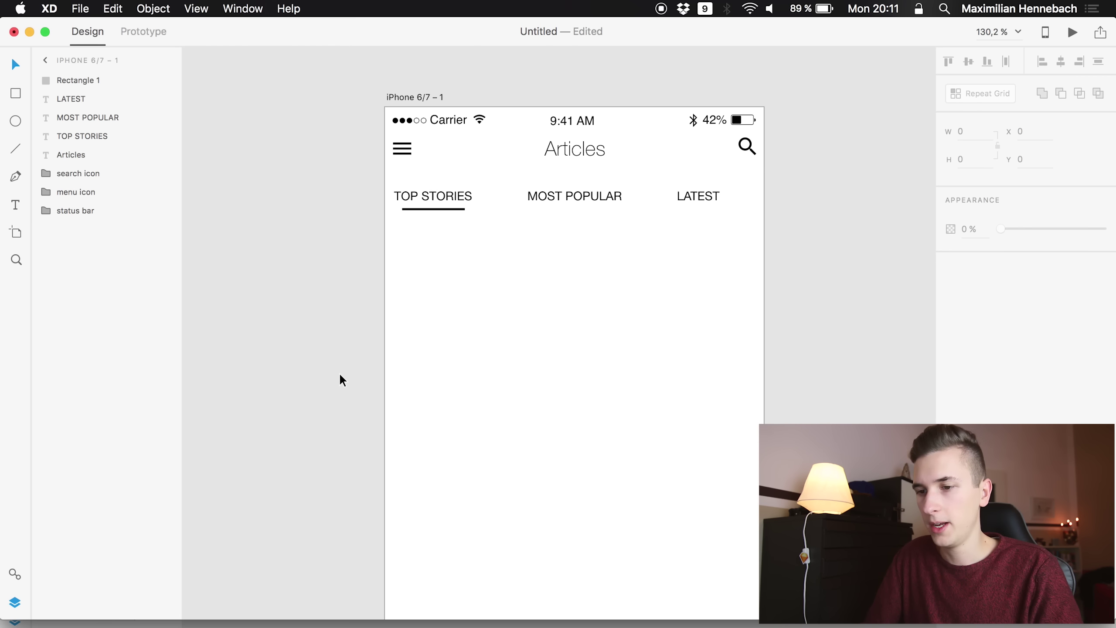
pyautogui.press('super+s')
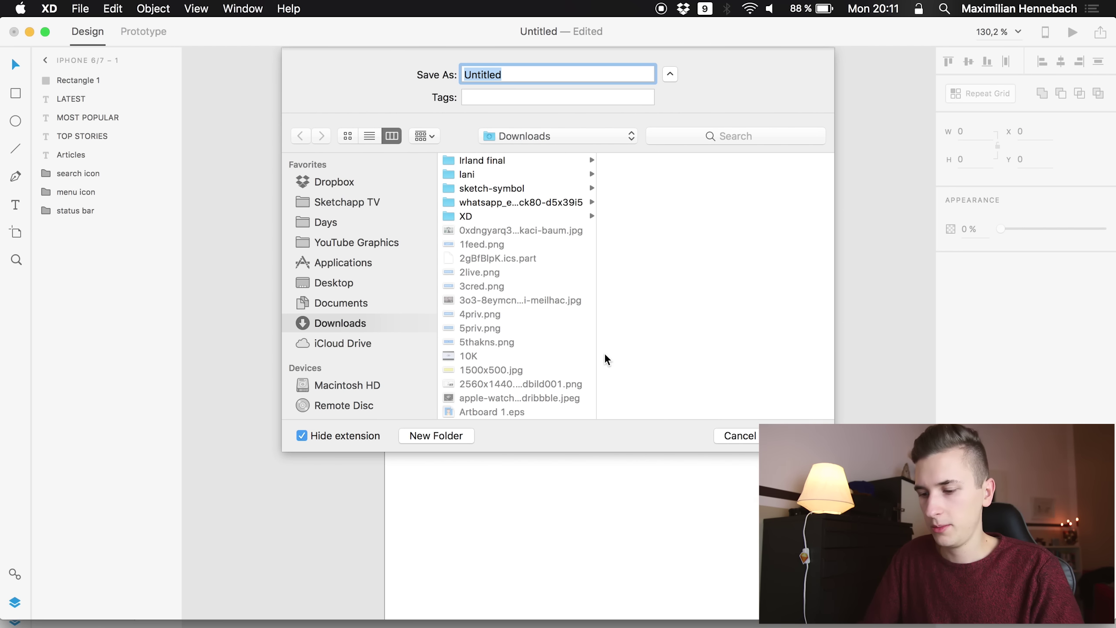
# - Save the document as vid175, then launch the web browser
pyautogui.write('vid175')
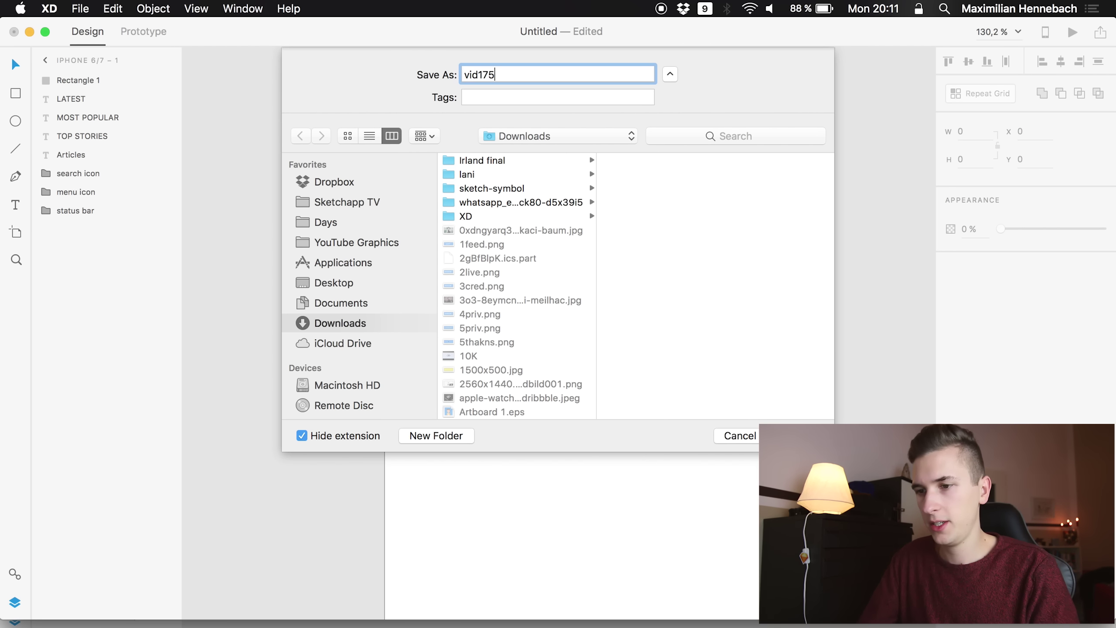
pyautogui.press('Return')
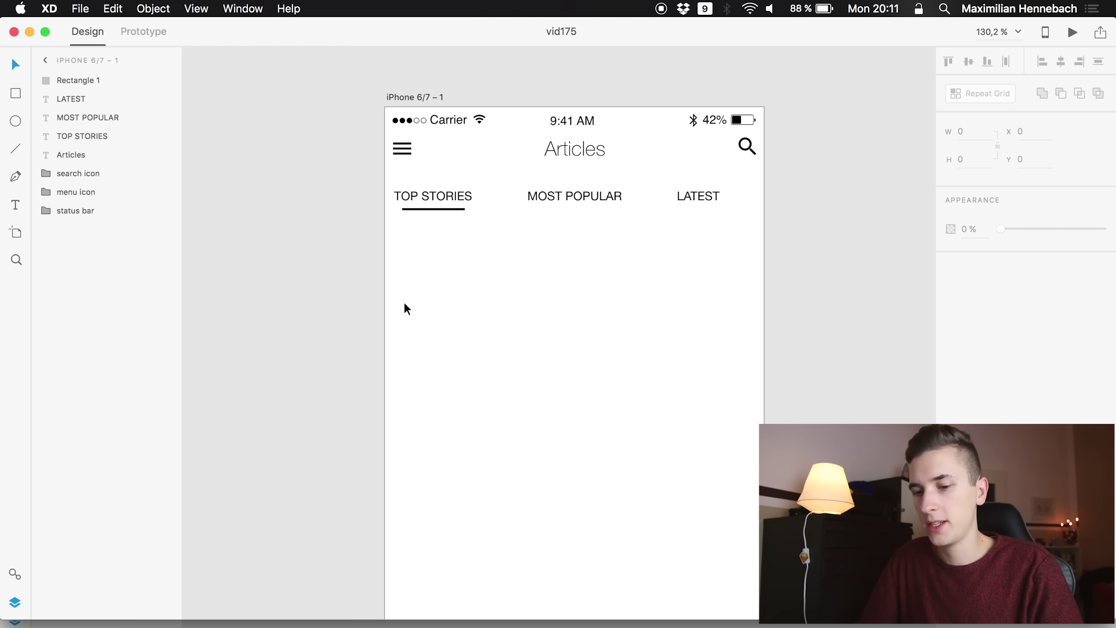
pyautogui.click(175, 623)
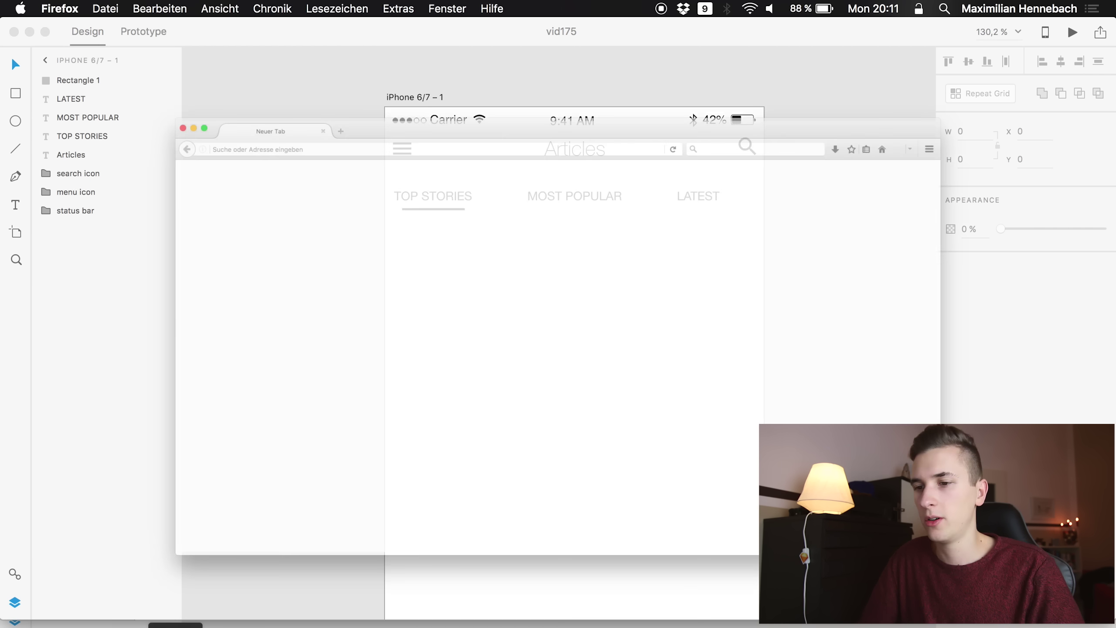
# - Load unsplash.com from the Firefox address bar
pyautogui.click(214, 63)
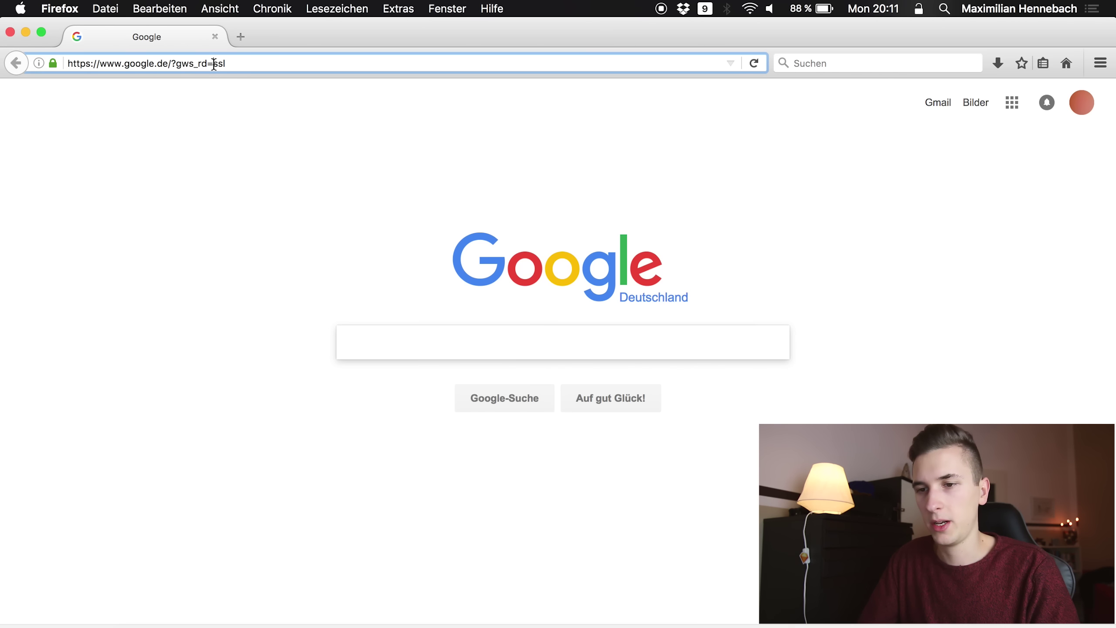
pyautogui.press('super+a')
pyautogui.write('unsplash')
pyautogui.press('Return')
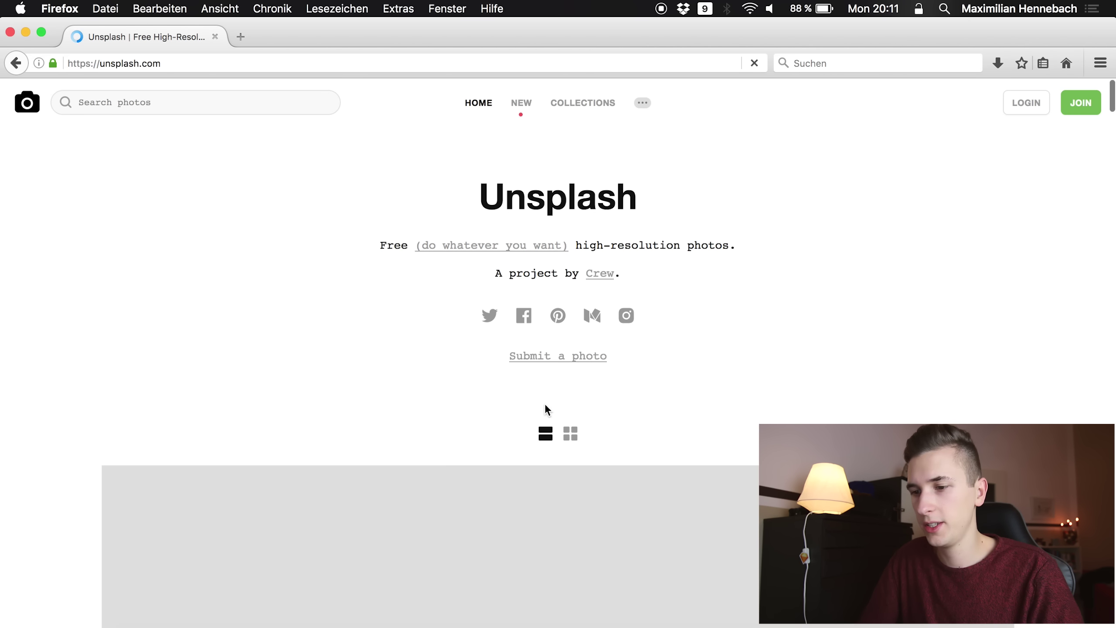
# - Search Unsplash for 'black white' and scroll the results to the sneaker photo
pyautogui.click(298, 102)
pyautogui.write('b')
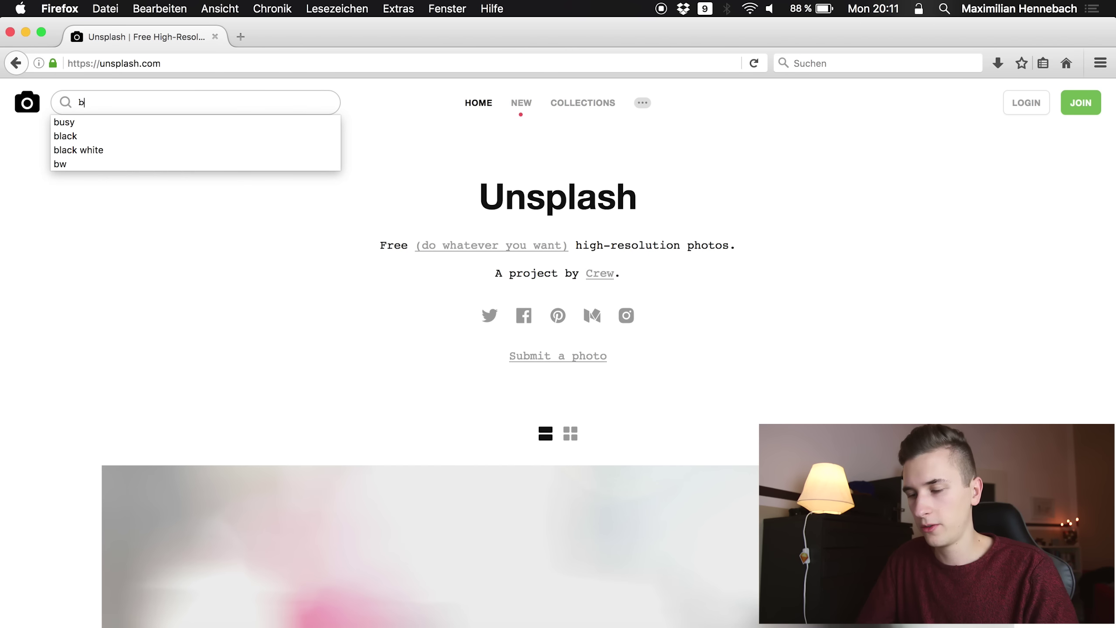
pyautogui.write('lack white')
pyautogui.press('Return')
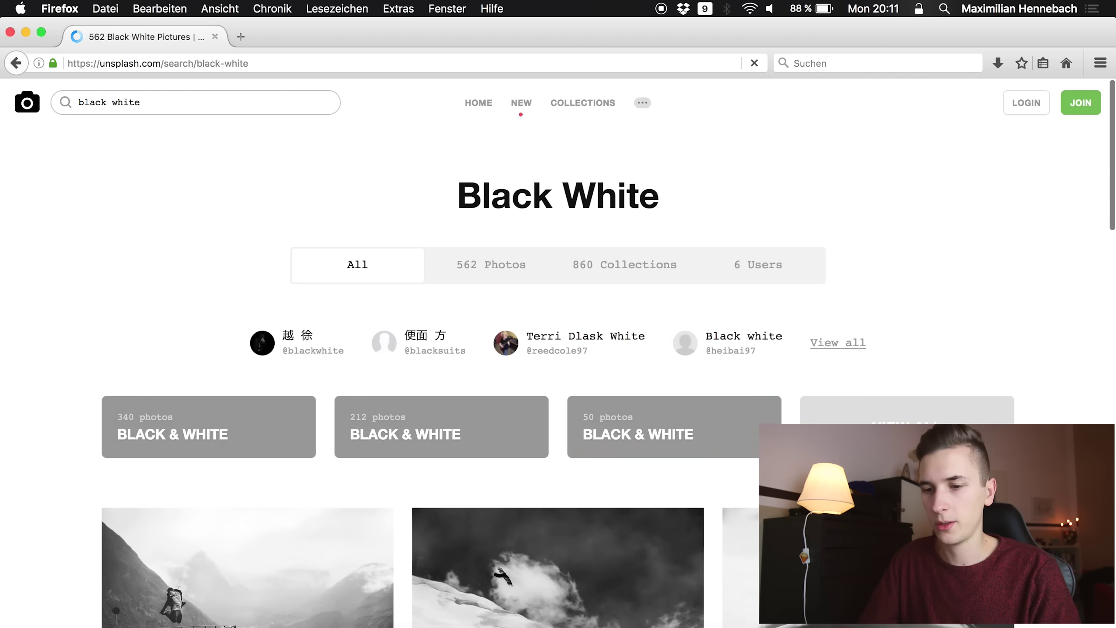
pyautogui.scroll(-3, 457, 262)
pyautogui.scroll(-3, 458, 263)
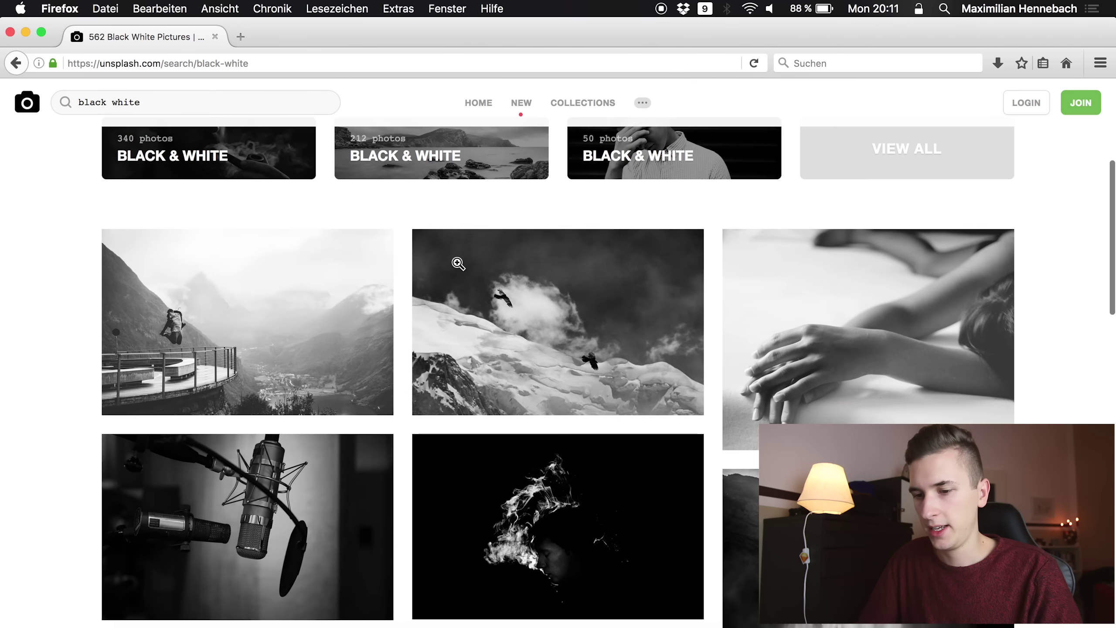
pyautogui.scroll(-15, 458, 263)
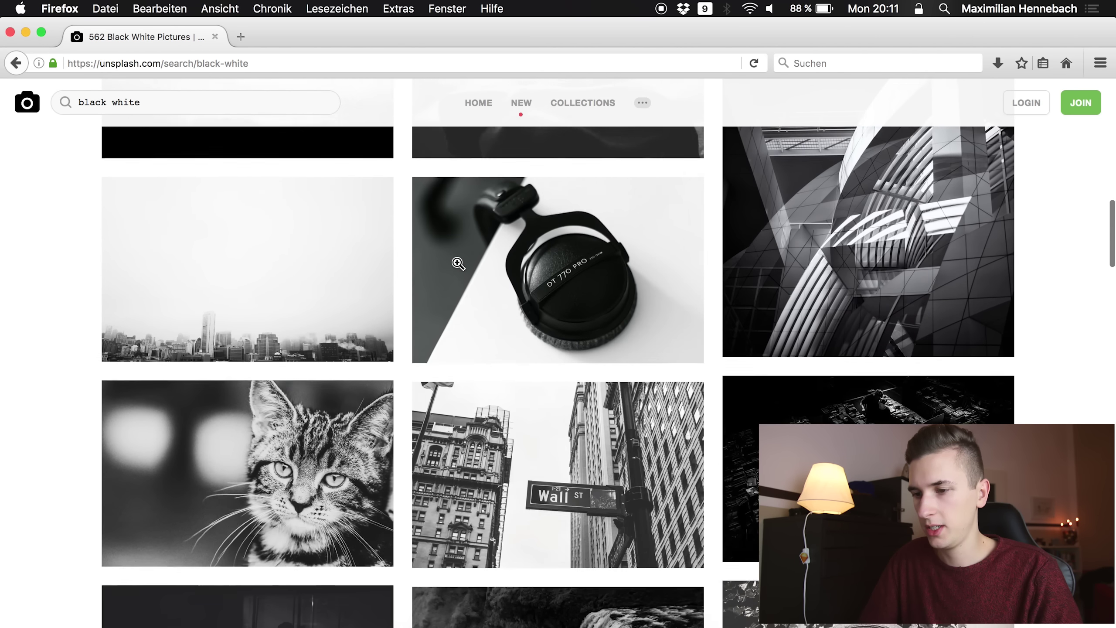
pyautogui.scroll(-12, 458, 263)
pyautogui.scroll(2, 459, 263)
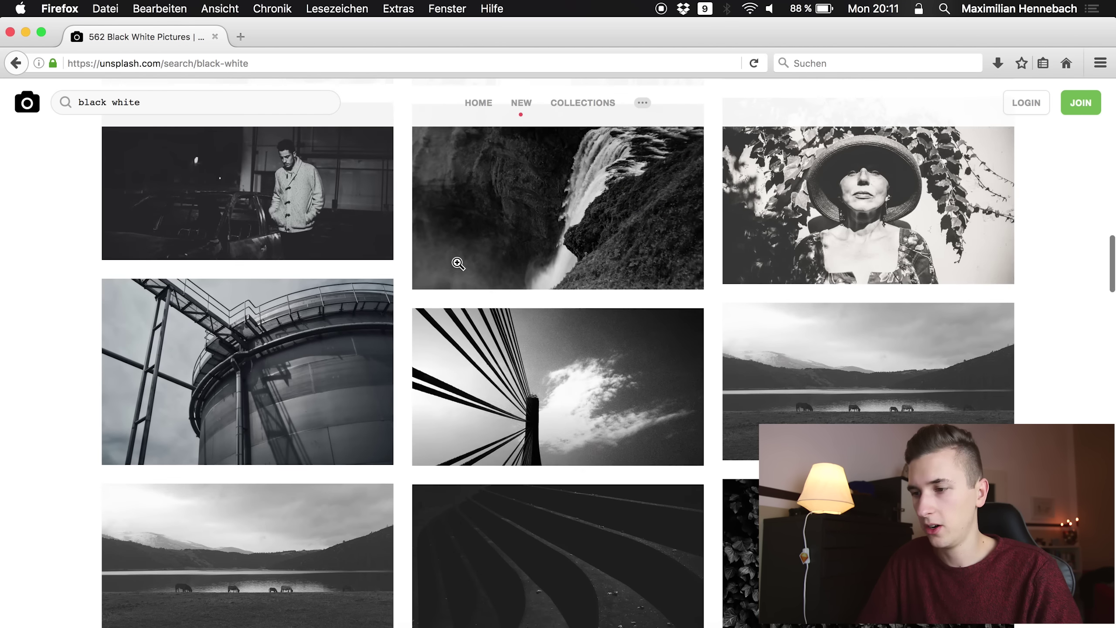
pyautogui.scroll(-10, 458, 263)
pyautogui.scroll(4, 458, 262)
pyautogui.scroll(-8, 458, 263)
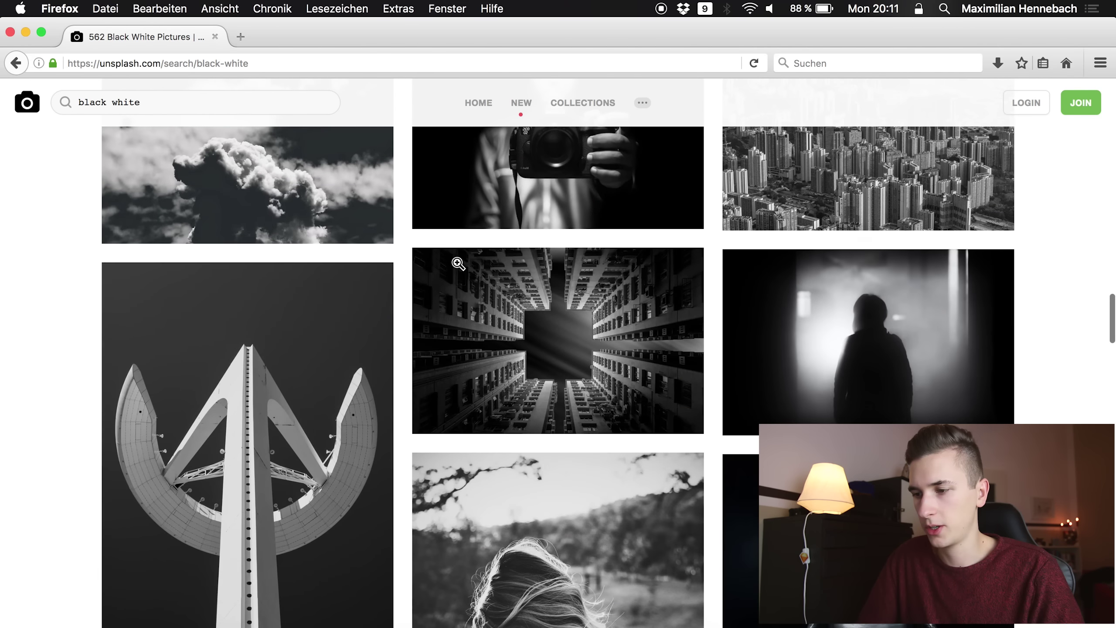
pyautogui.scroll(-15, 459, 262)
pyautogui.scroll(2, 459, 263)
pyautogui.scroll(-3, 458, 263)
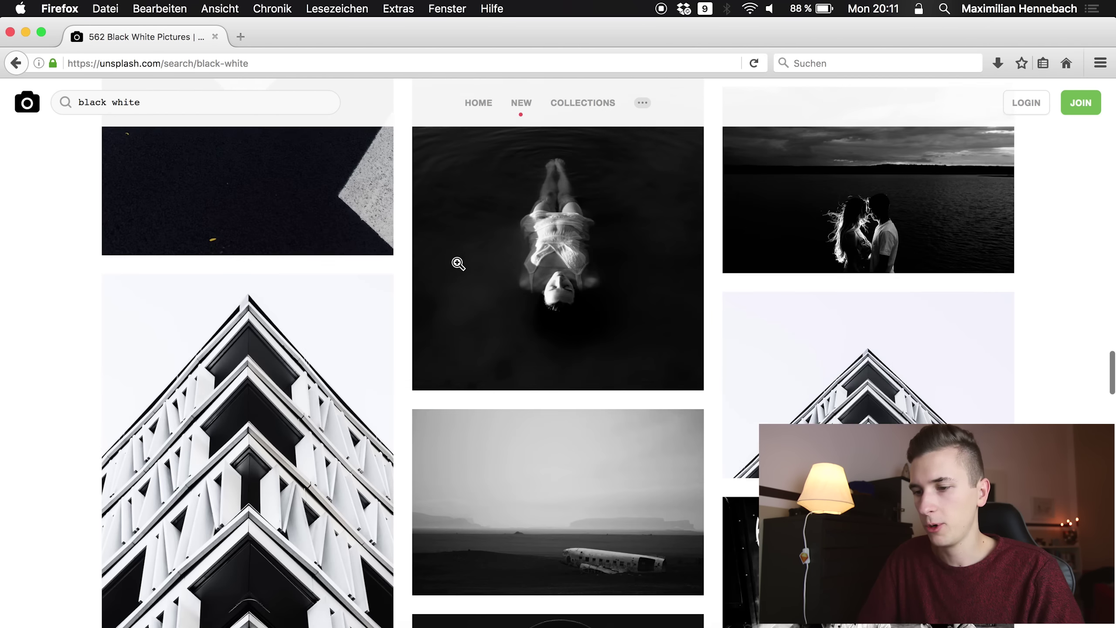
pyautogui.scroll(5, 458, 263)
pyautogui.scroll(-15, 458, 262)
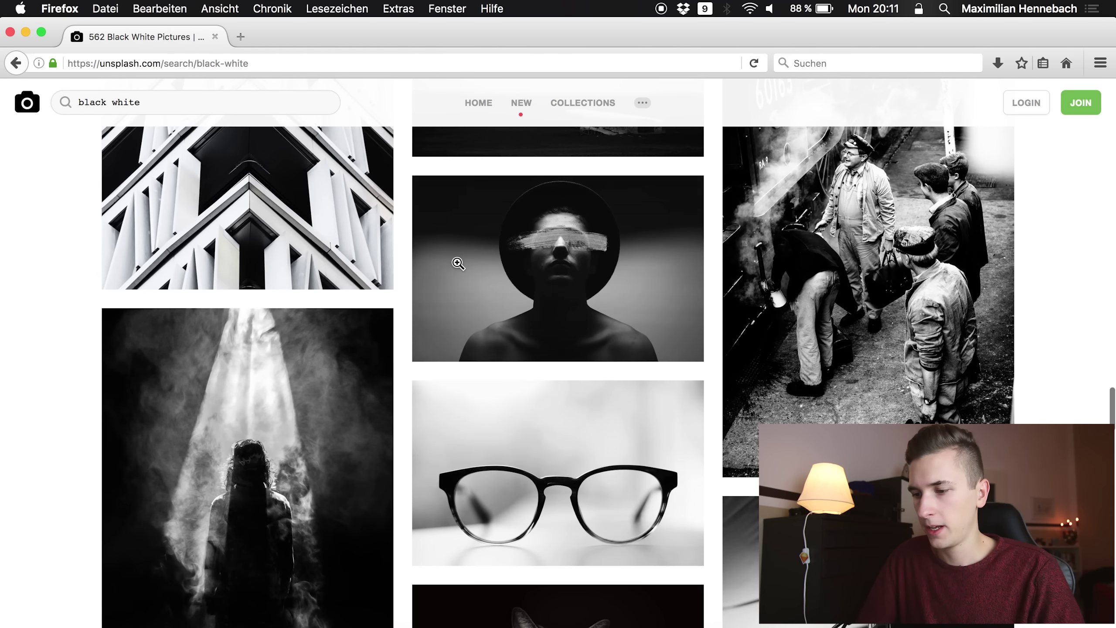
pyautogui.scroll(-20, 458, 263)
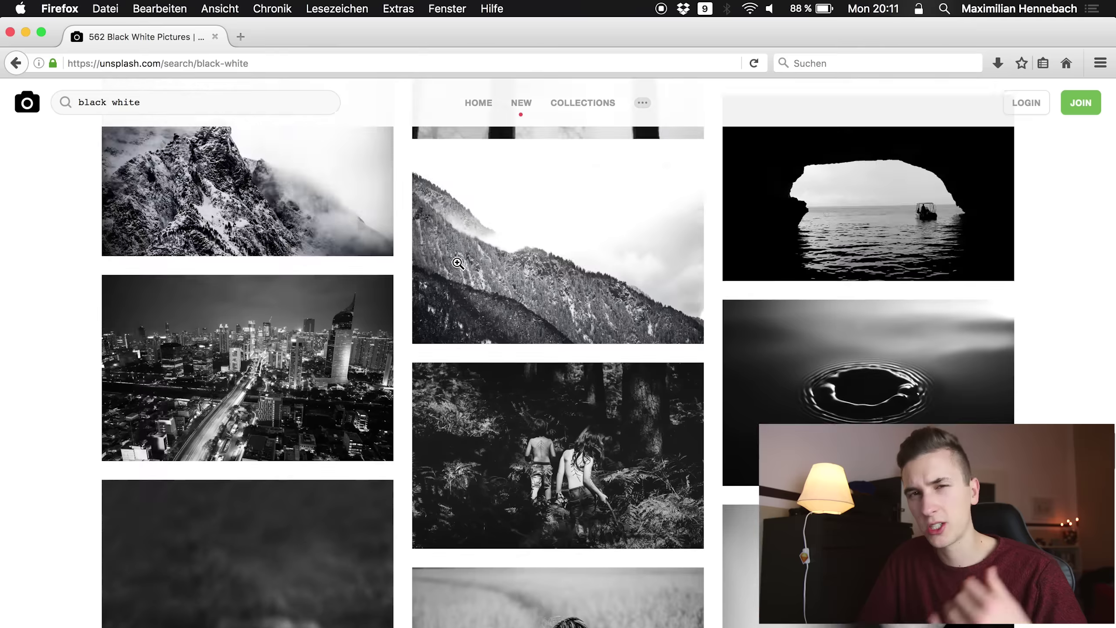
pyautogui.scroll(3, 459, 263)
pyautogui.scroll(-11, 458, 263)
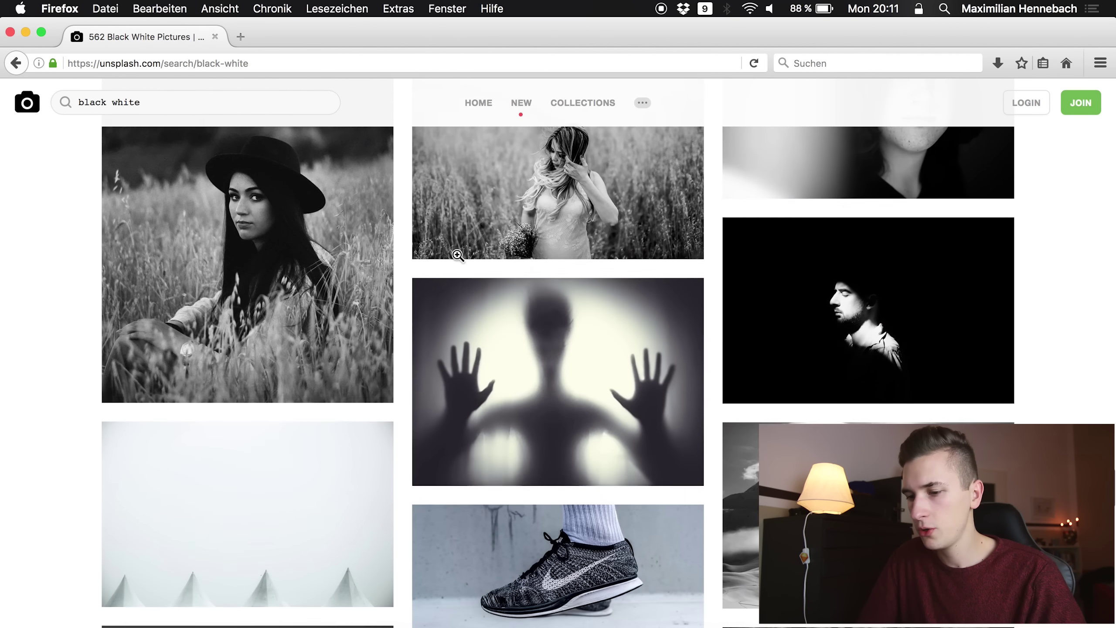
pyautogui.scroll(-7, 458, 255)
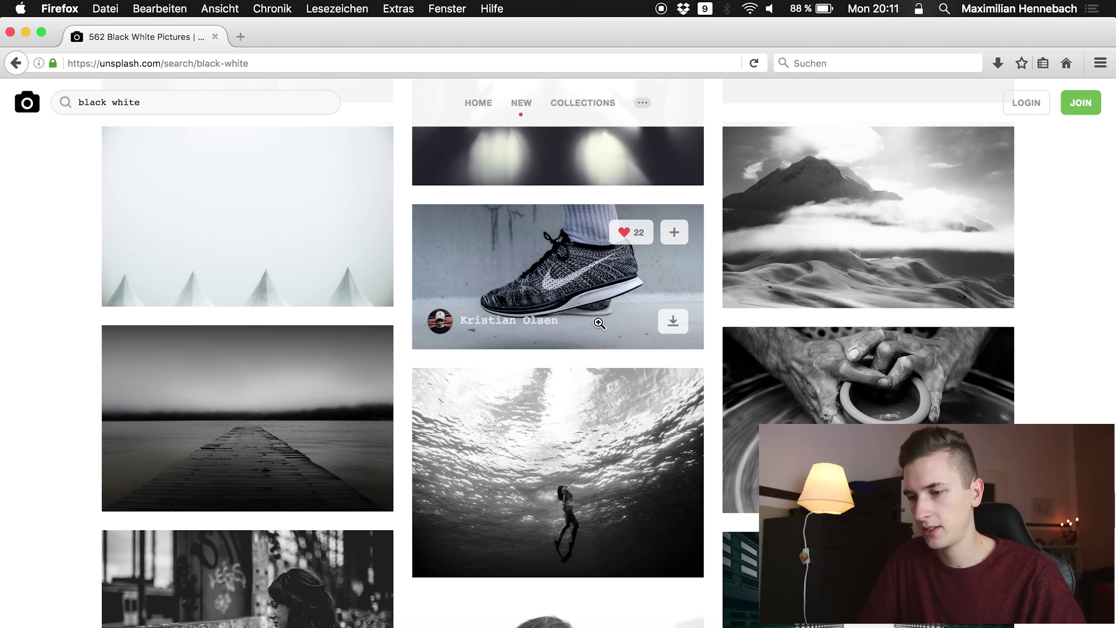
# - Download the sneaker photo with Save File, then bring up recent downloads in XD
pyautogui.click(673, 320)
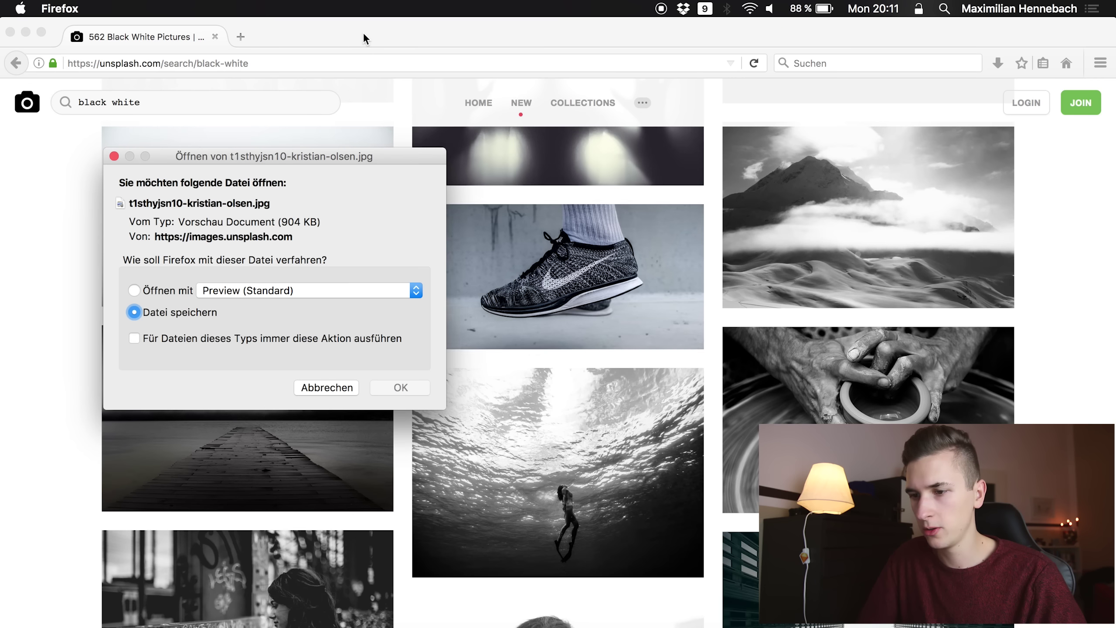
pyautogui.click(379, 388)
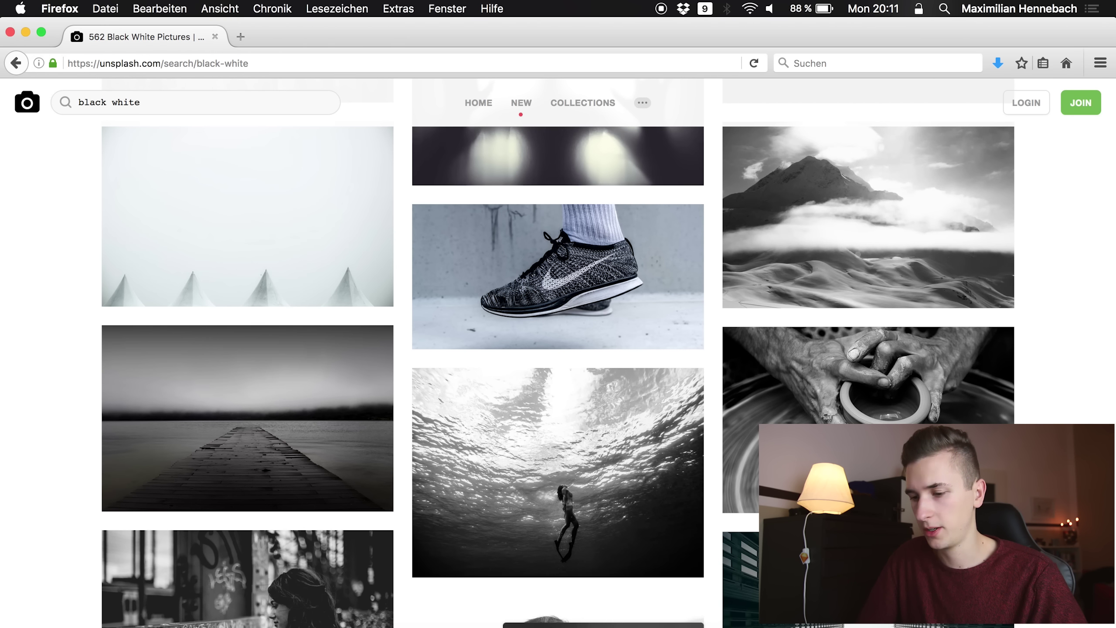
pyautogui.press('super+Tab')
pyautogui.click(963, 620)
# - Drag the shoe photo onto the artboard's left edge, nudging it up to the TOP STORIES underline
pyautogui.moveTo(960, 453); pyautogui.dragTo(568, 395)
pyautogui.moveTo(635, 439); pyautogui.dragTo(451, 241)
pyautogui.hotkey('shift', 'Down')
pyautogui.hotkey('shift', 'Down')
pyautogui.press('Down')
pyautogui.press('Down')
pyautogui.press('Down')
pyautogui.press('Down')
pyautogui.scroll(5, 404, 207)
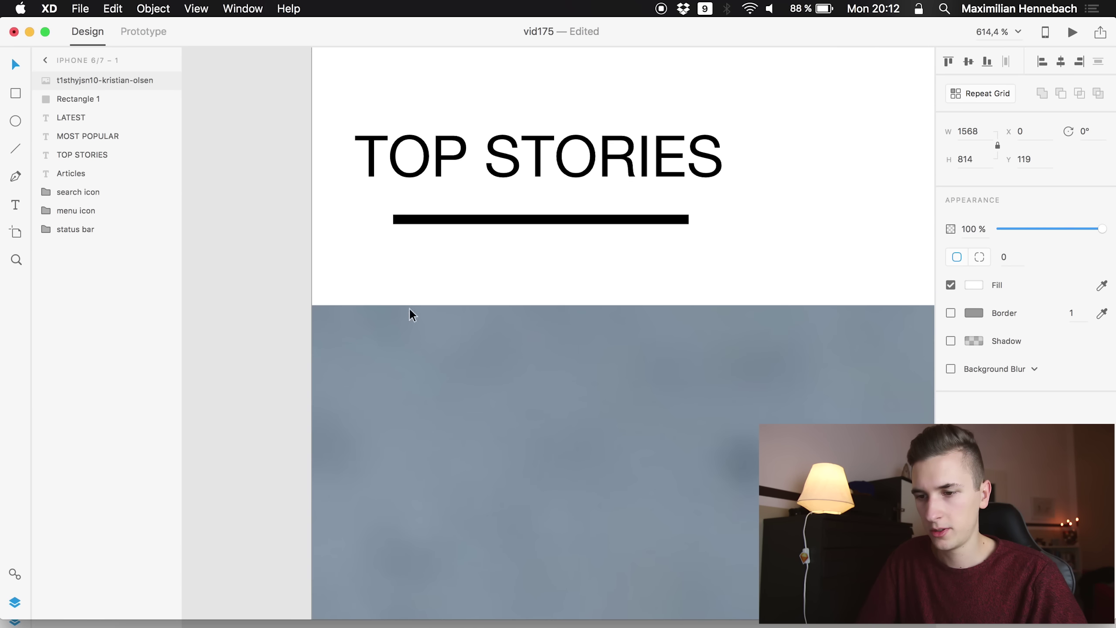
pyautogui.hotkey('shift', 'Up')
pyautogui.press('Up')
pyautogui.press('Up')
pyautogui.press('Up')
pyautogui.press('Up')
pyautogui.press('Up')
pyautogui.press('Up')
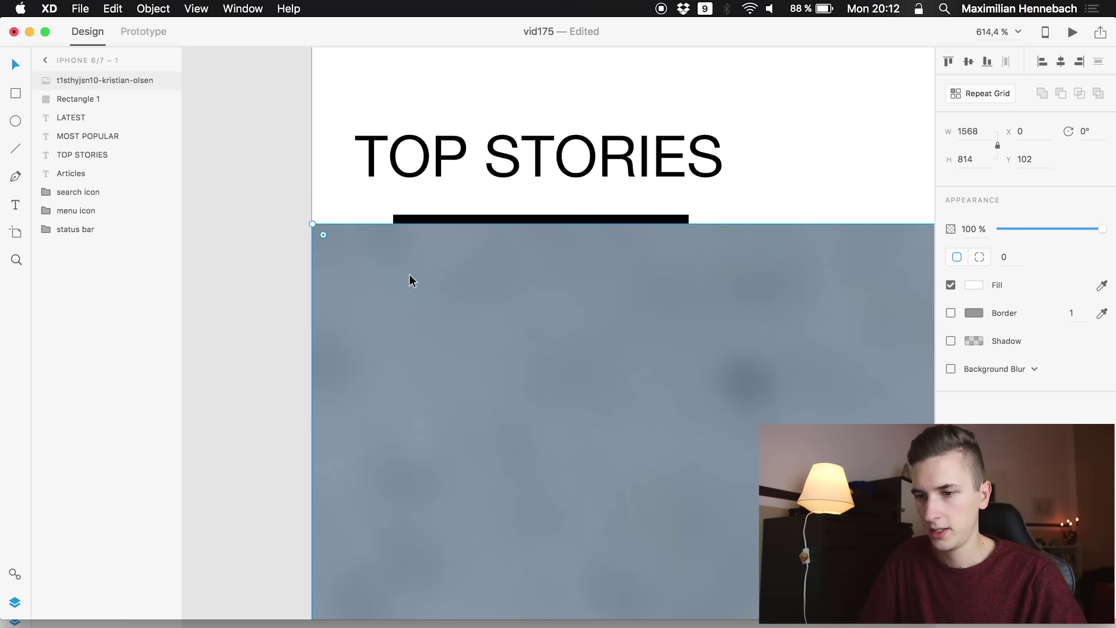
pyautogui.scroll(-10, 493, 312)
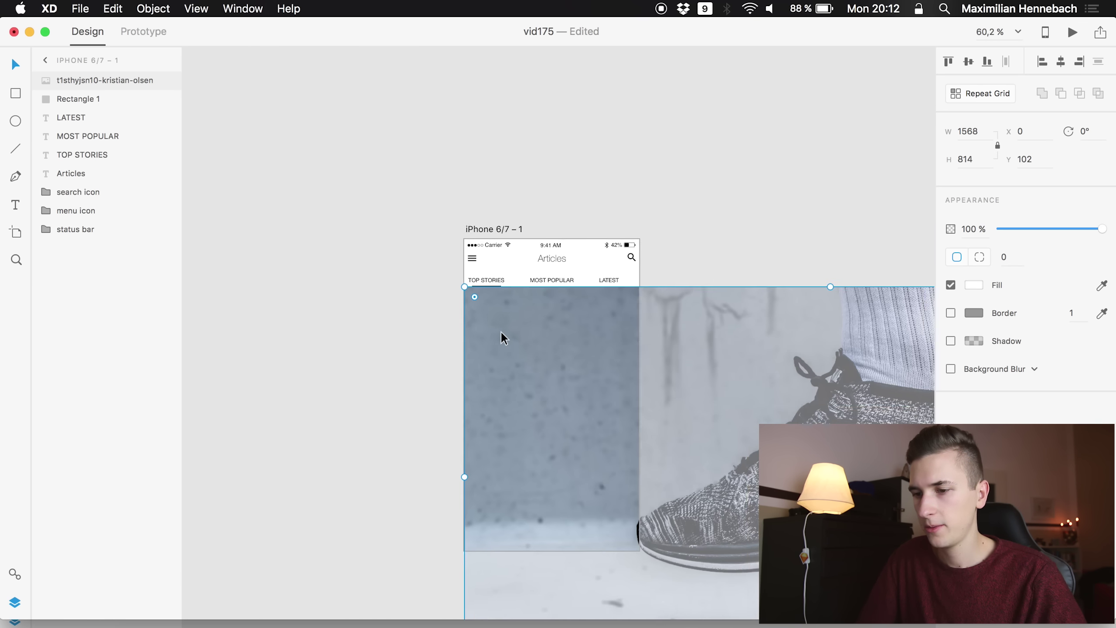
pyautogui.scroll(-5, 501, 332)
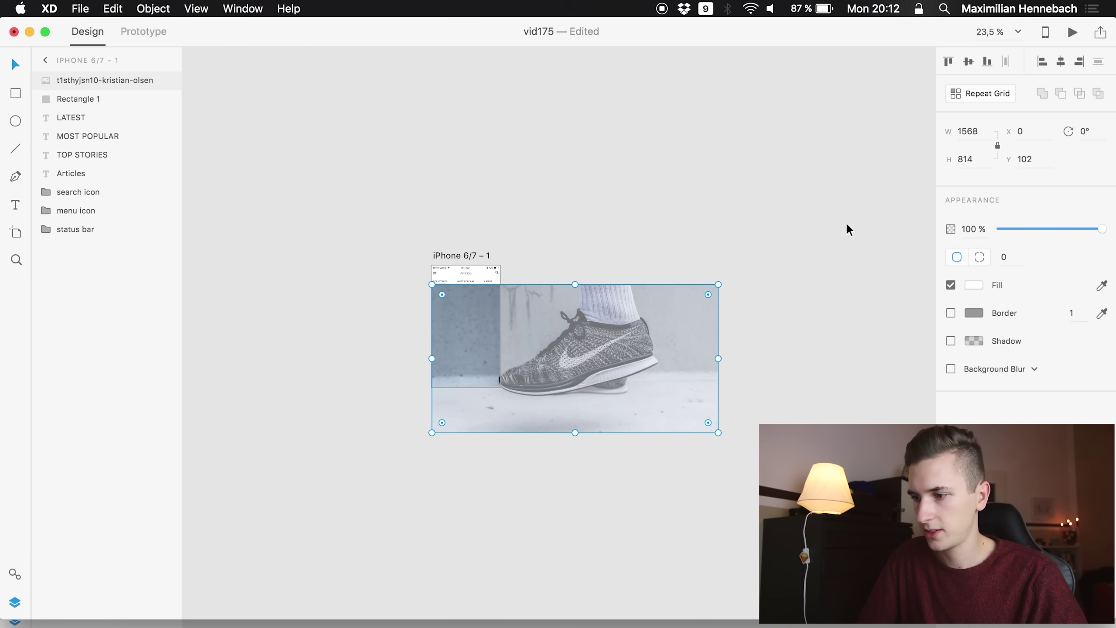
# - Scale the photo to full artboard width (375×195 at X 0, Y 102), then select TOP STORIES
pyautogui.moveTo(718, 432); pyautogui.dragTo(501, 359)
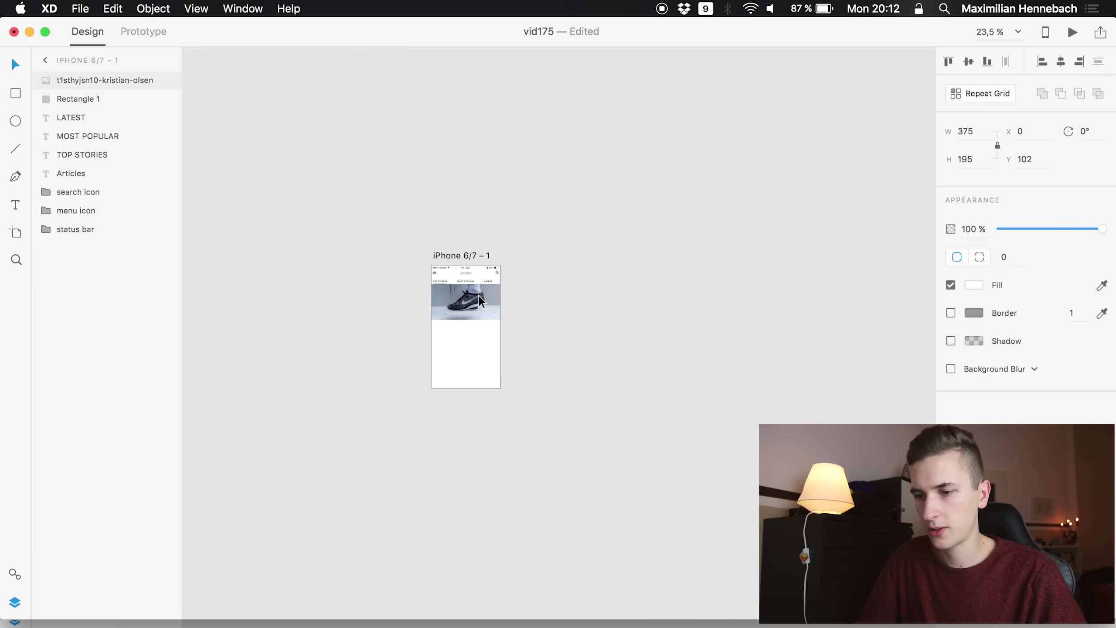
pyautogui.scroll(8, 478, 296)
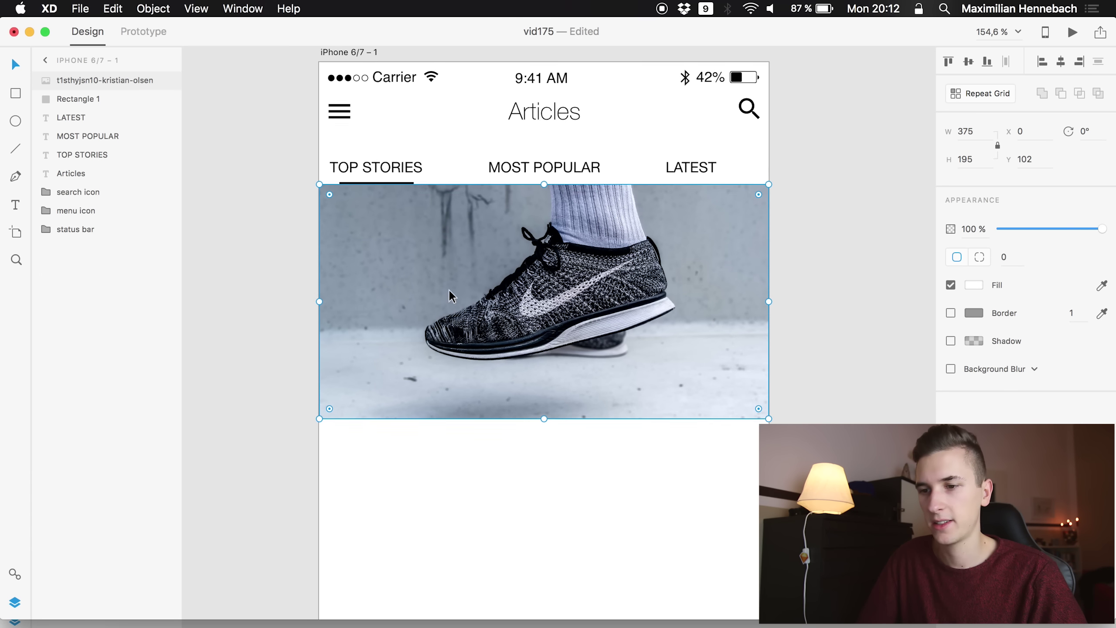
pyautogui.click(240, 214)
pyautogui.scroll(2, 242, 207)
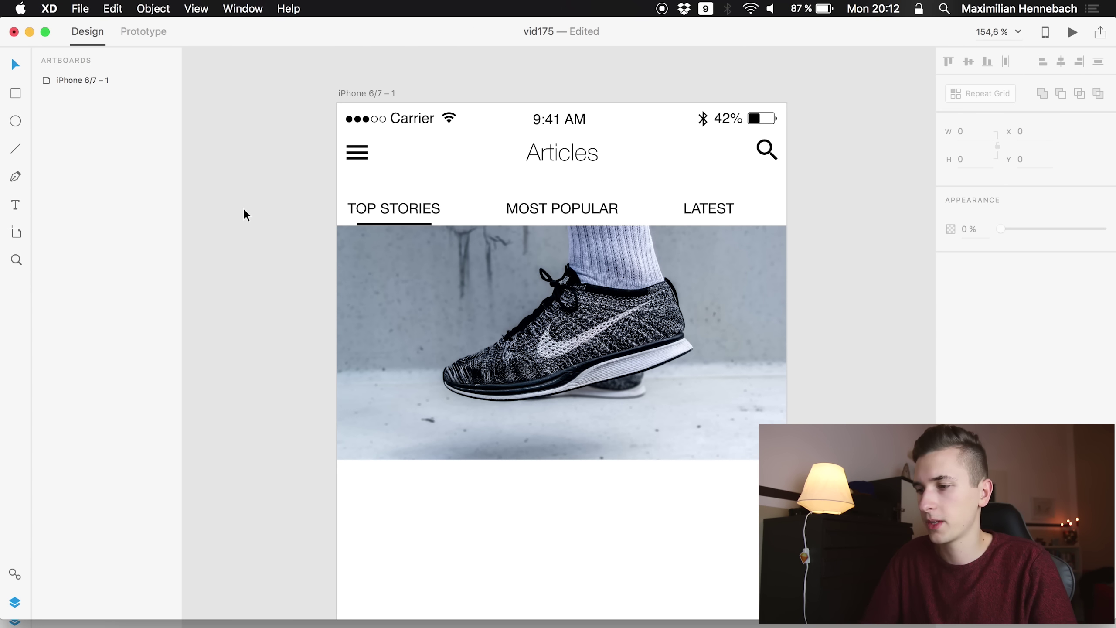
pyautogui.scroll(-2, 242, 207)
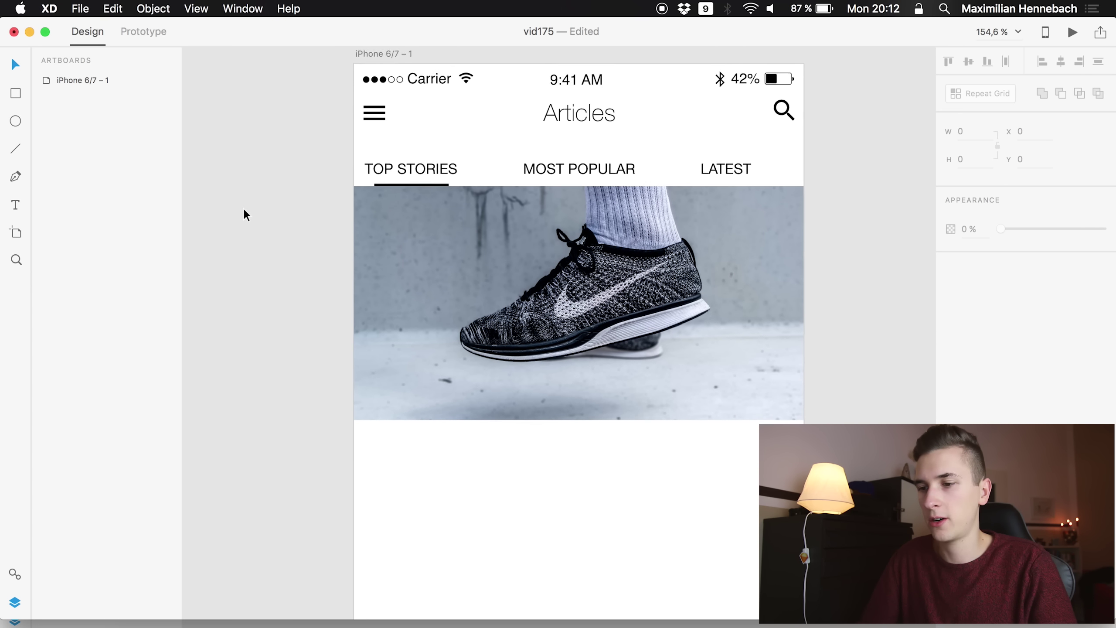
pyautogui.scroll(-2, 444, 435)
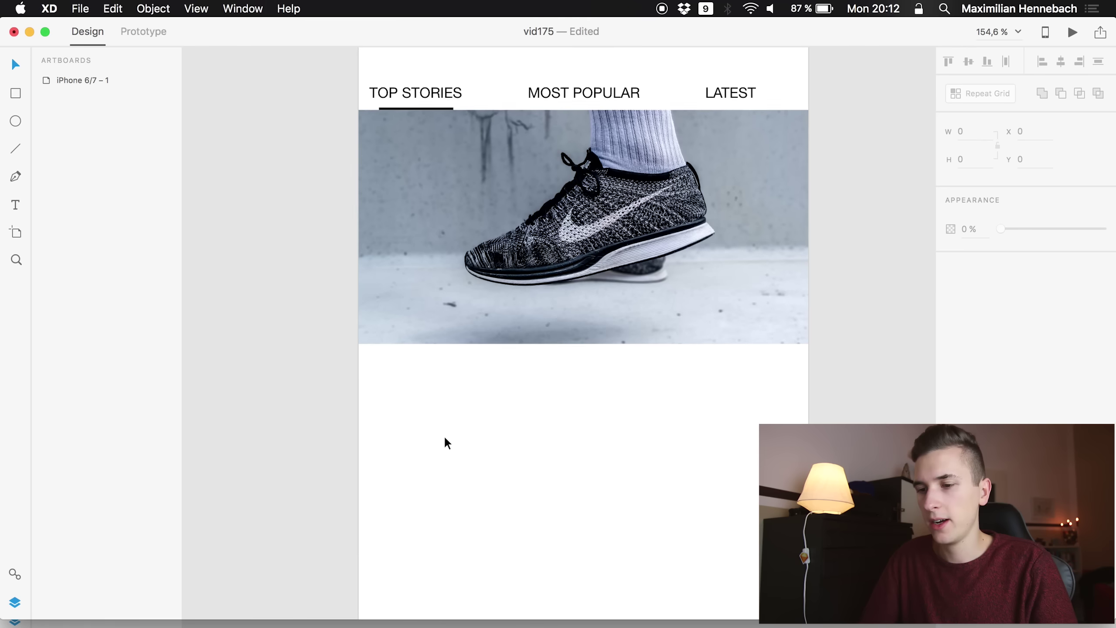
pyautogui.click(419, 86)
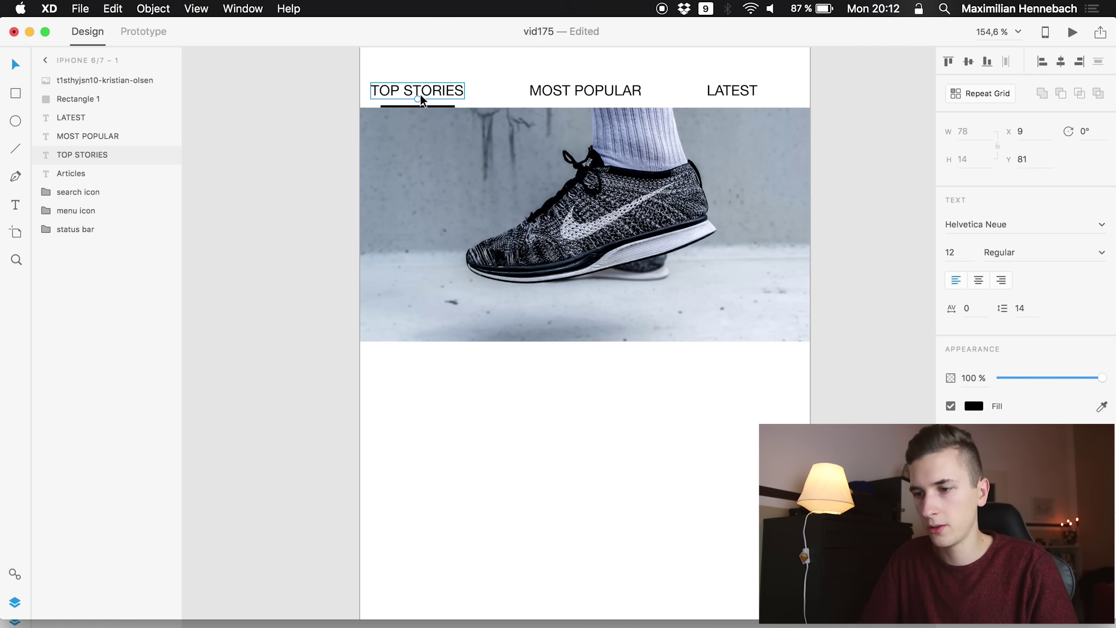
# - Group the status bar, tab labels and Rectangle 1 underline into a group named 'top'
pyautogui.scroll(3, 494, 142)
pyautogui.click(60, 230)
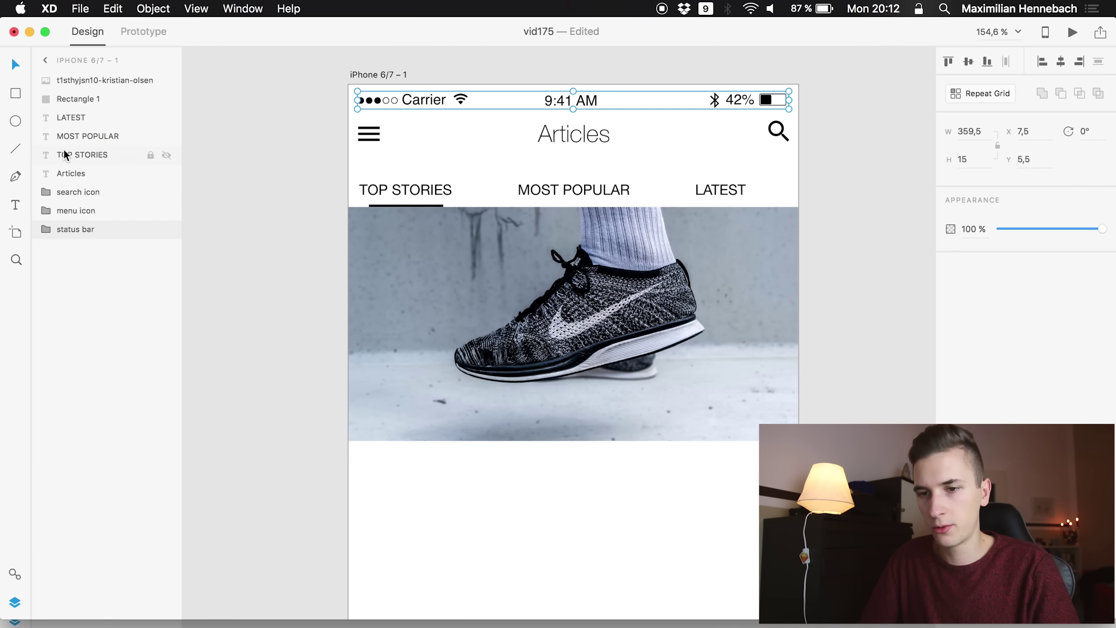
pyautogui.keyDown('shift'); pyautogui.click(67, 116); pyautogui.keyUp('shift')
pyautogui.press('super+g')
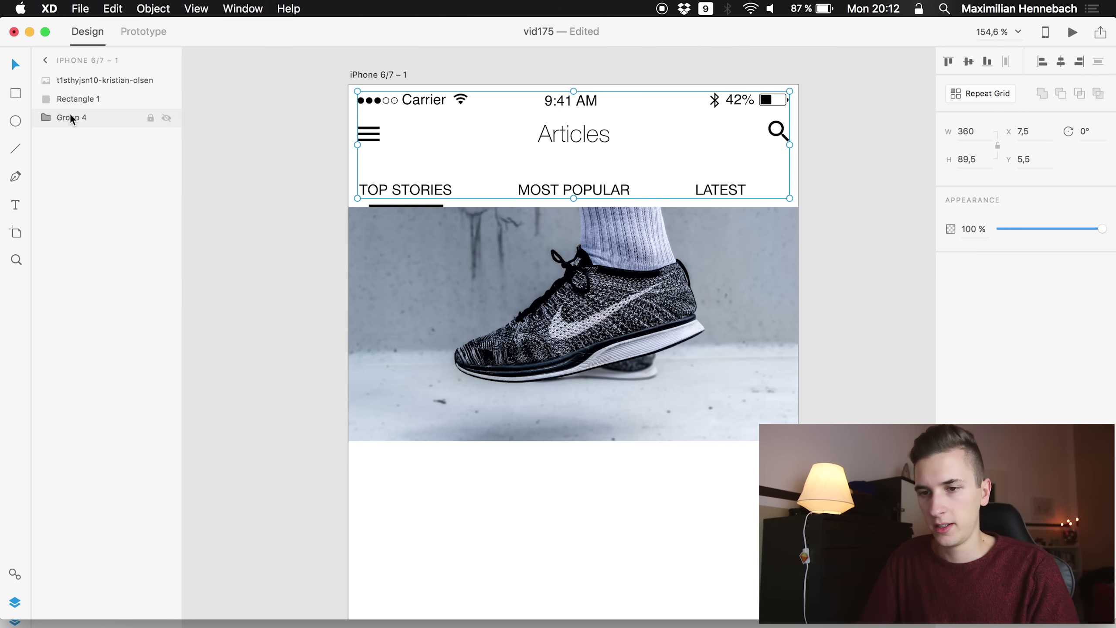
pyautogui.press('super+shift+g')
pyautogui.keyDown('shift'); pyautogui.click(68, 101); pyautogui.keyUp('shift')
pyautogui.press('super+g')
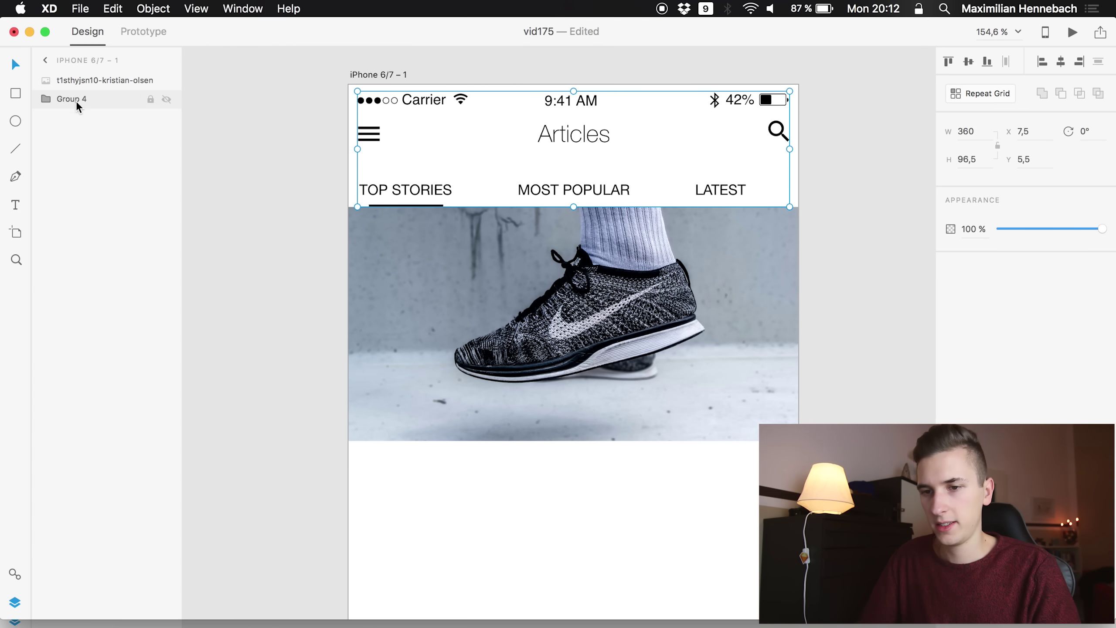
pyautogui.doubleClick(75, 100)
pyautogui.write('top')
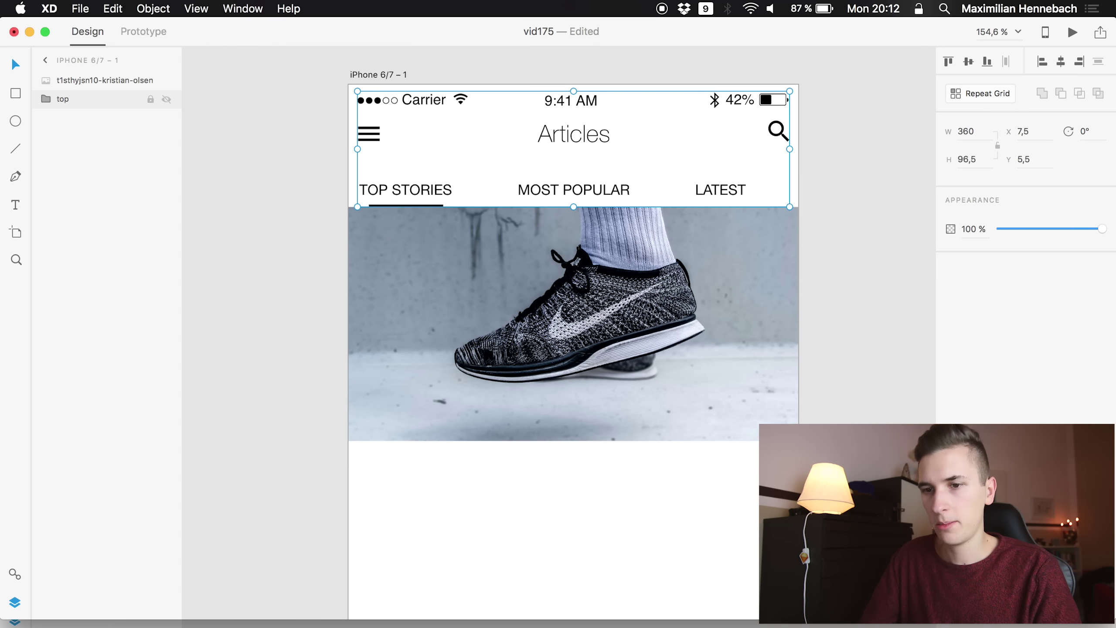
# - Put the shoe photo in its own group named 'content'
pyautogui.click(71, 81)
pyautogui.scroll(-3, 367, 361)
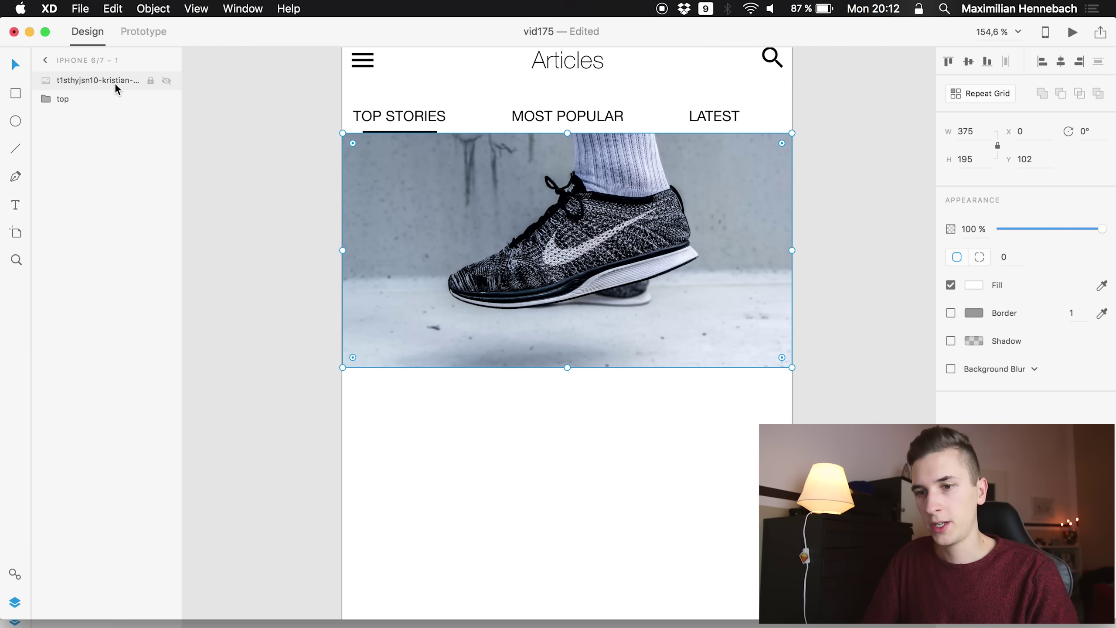
pyautogui.press('super+g')
pyautogui.doubleClick(81, 80)
pyautogui.write('content')
pyautogui.press('Return')
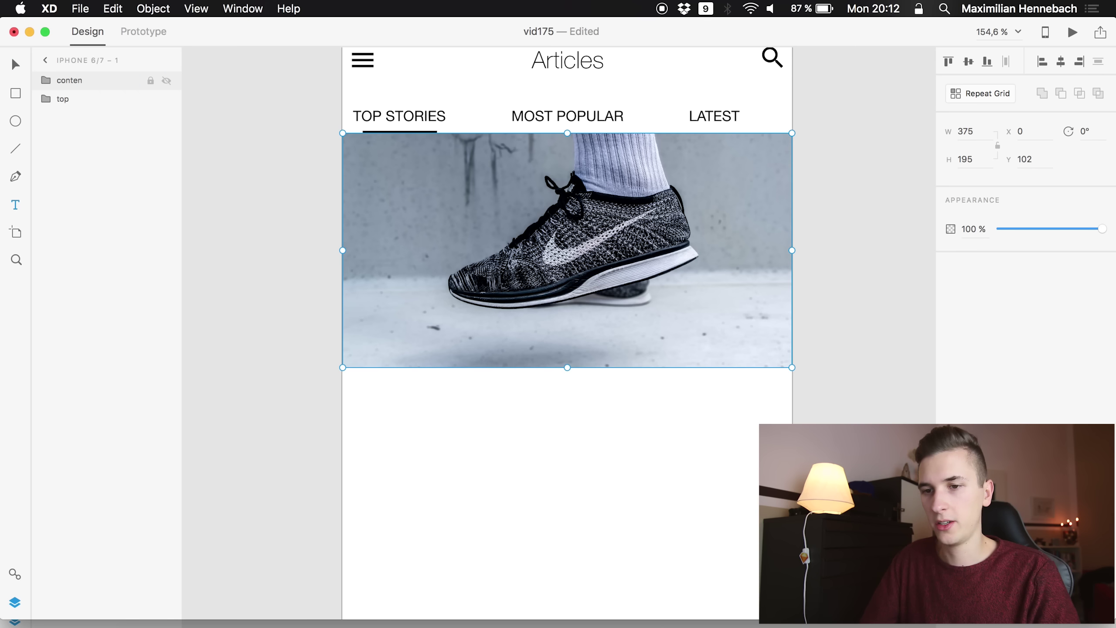
pyautogui.doubleClick(82, 76)
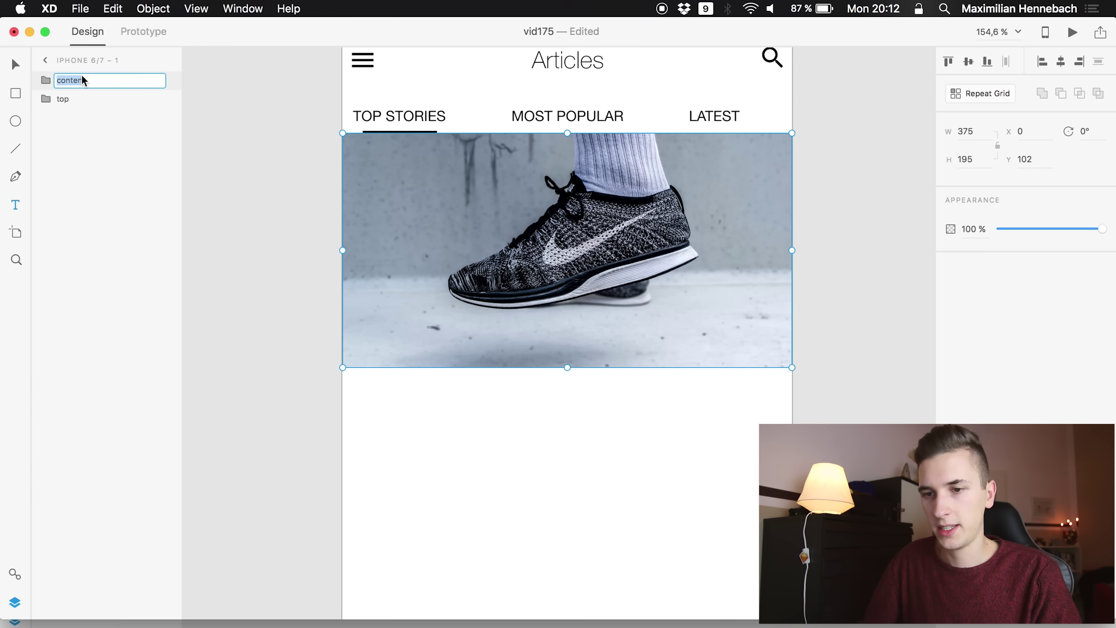
pyautogui.press('Return')
# - Paste the copied TOP STORIES label into the content group and move it onto the photo
pyautogui.click(54, 87)
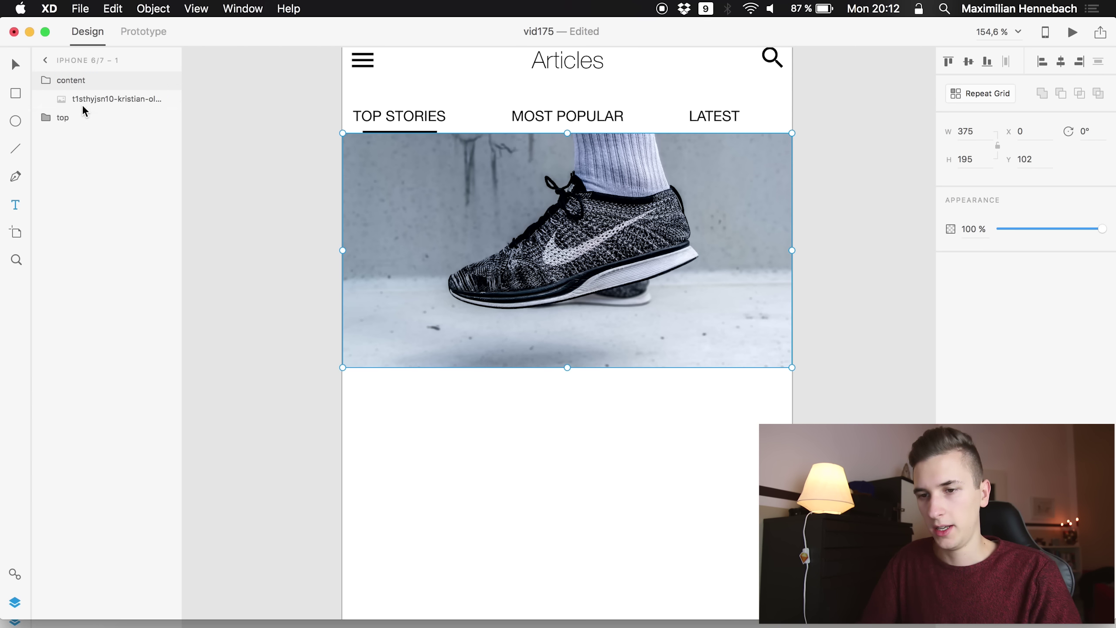
pyautogui.press('super+v')
pyautogui.hotkey('shift', 'Down')
pyautogui.hotkey('shift', 'Down')
pyautogui.hotkey('shift', 'Down')
pyautogui.hotkey('shift', 'Down')
pyautogui.hotkey('shift', 'Down')
pyautogui.hotkey('shift', 'Down')
pyautogui.hotkey('shift', 'Down')
pyautogui.hotkey('shift', 'Down')
pyautogui.hotkey('shift', 'Down')
pyautogui.hotkey('shift', 'Down')
pyautogui.hotkey('shift', 'Down')
pyautogui.hotkey('shift', 'Down')
pyautogui.hotkey('shift', 'Down')
pyautogui.hotkey('shift', 'Down')
pyautogui.hotkey('shift', 'Down')
pyautogui.hotkey('shift', 'Down')
pyautogui.hotkey('shift', 'Down')
pyautogui.hotkey('shift', 'Down')
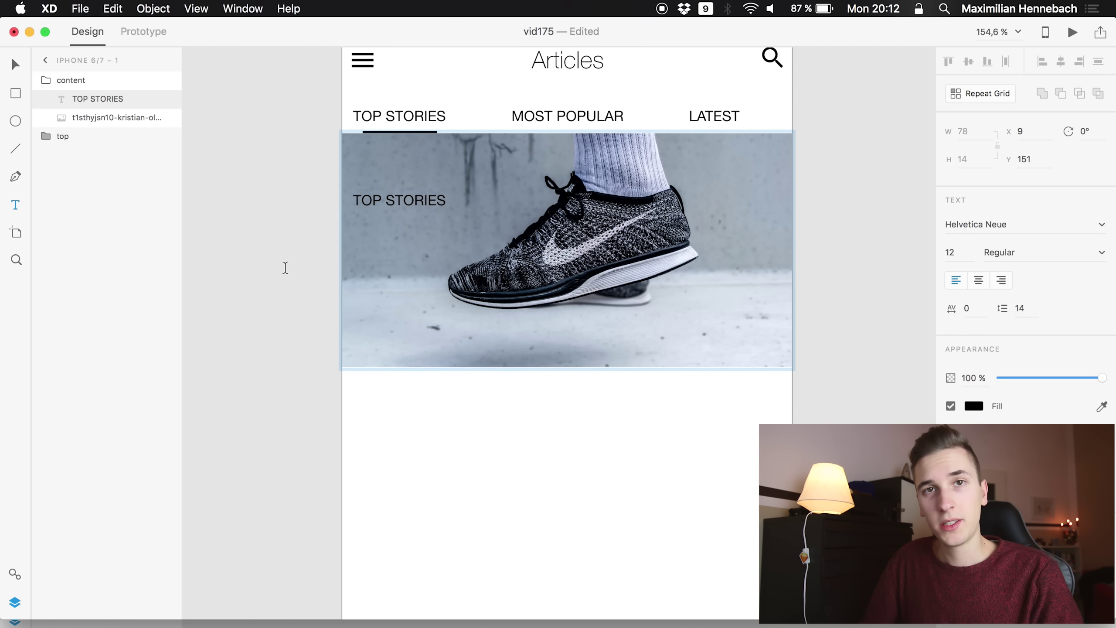
# - Position the pasted label just below the photo and change its text to SPORTS
pyautogui.hotkey('shift', 'Down')
pyautogui.hotkey('shift', 'Down')
pyautogui.hotkey('shift', 'Down')
pyautogui.hotkey('shift', 'Down')
pyautogui.hotkey('shift', 'Down')
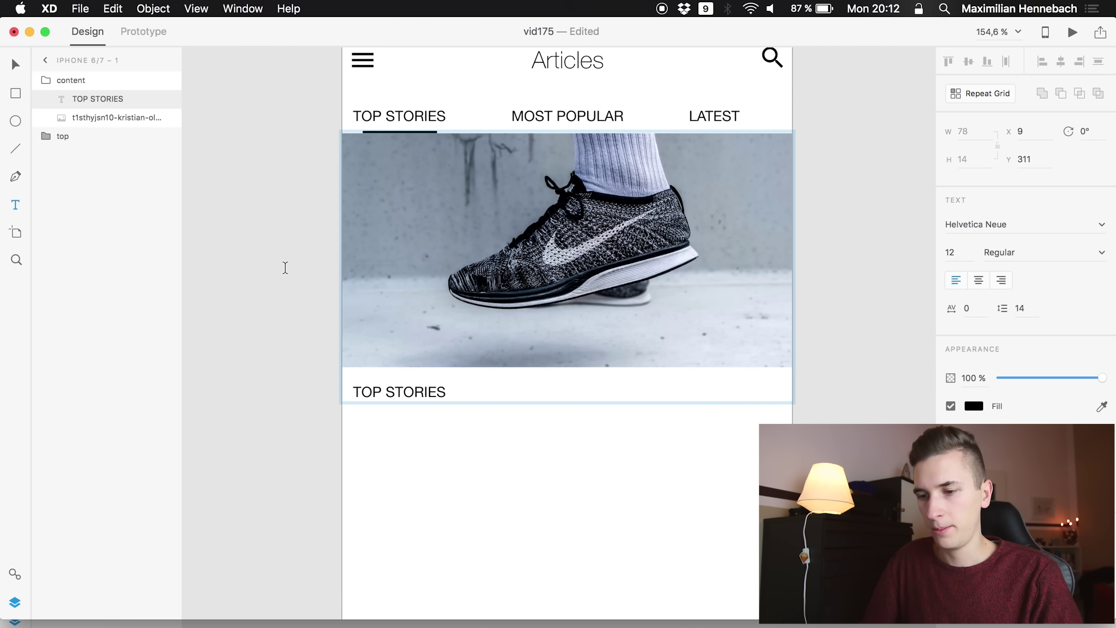
pyautogui.hotkey('shift', 'Up')
pyautogui.hotkey('shift', 'Down')
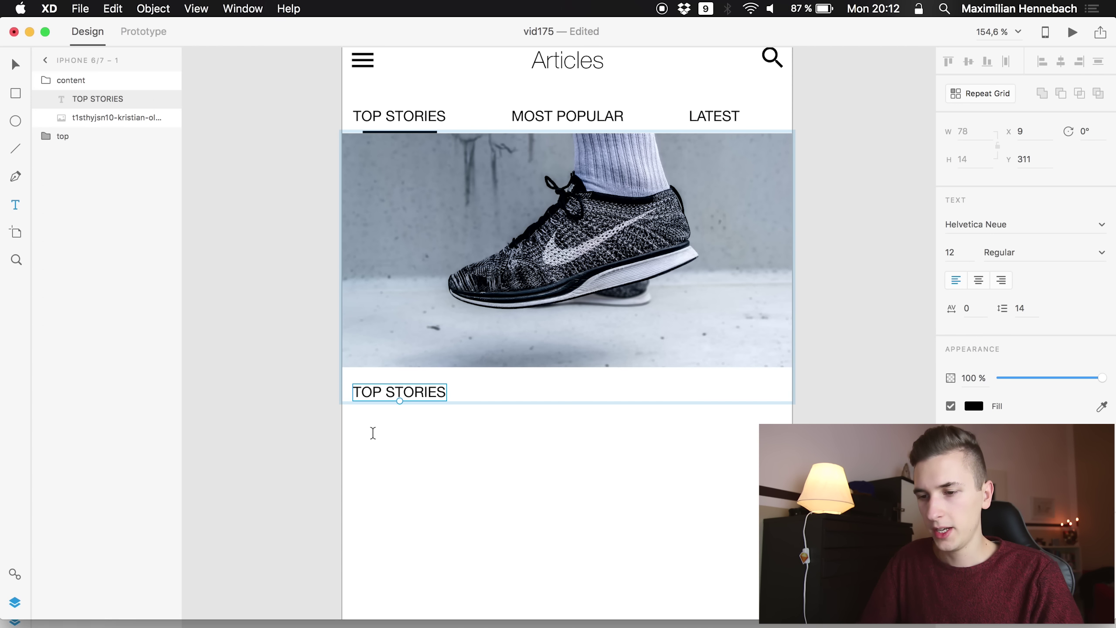
pyautogui.doubleClick(384, 393)
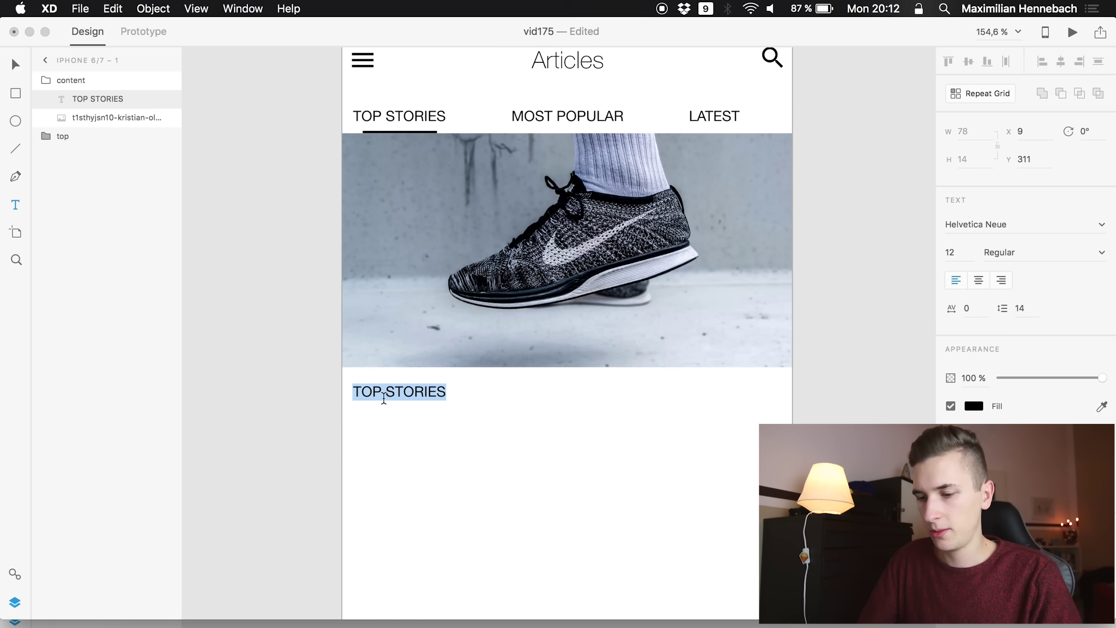
pyautogui.write('SPORTS')
pyautogui.press('Escape')
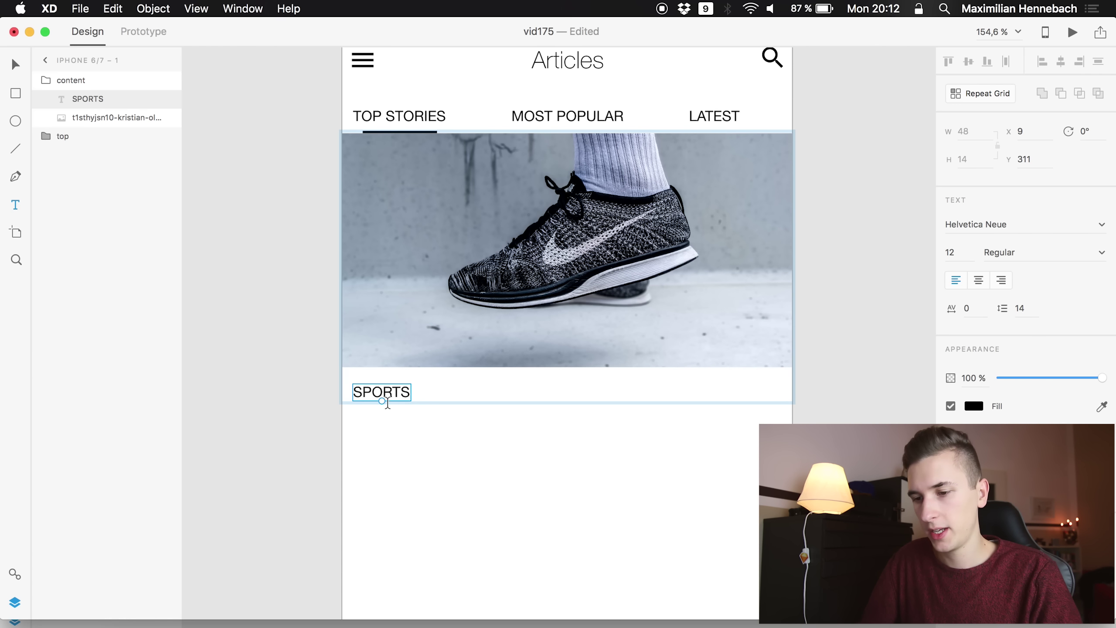
# - Duplicate the SPORTS label beneath itself and retype it as 'Lorem Ipsum shoe company donoej to all on'
pyautogui.press('super+d')
pyautogui.hotkey('shift', 'Down')
pyautogui.hotkey('shift', 'Down')
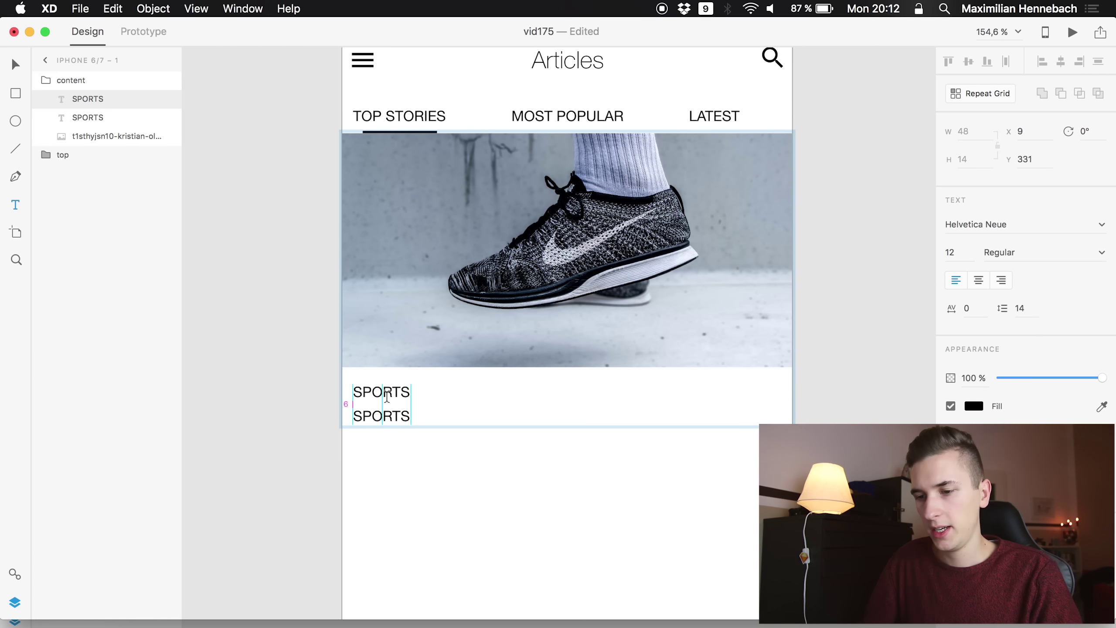
pyautogui.doubleClick(391, 415)
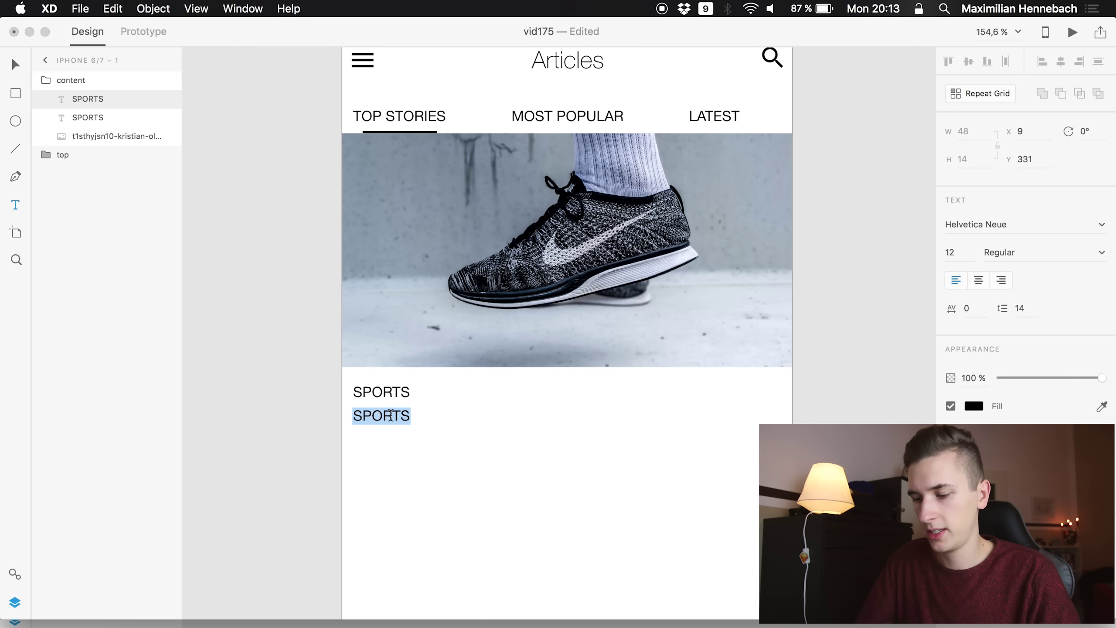
pyautogui.write('Lorem Ips')
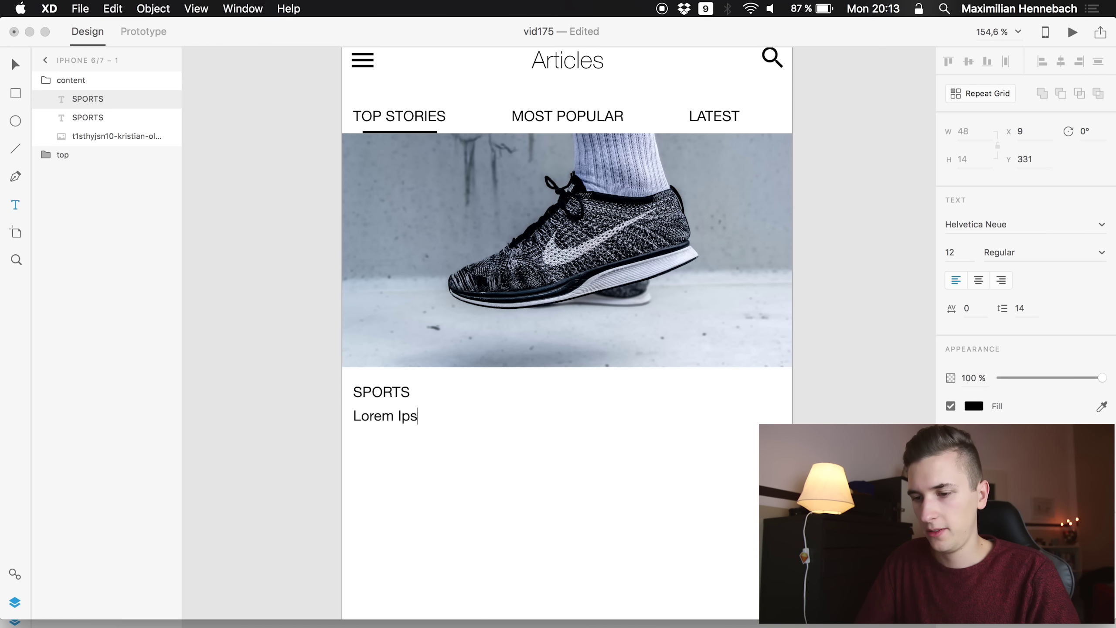
pyautogui.write('um shoe')
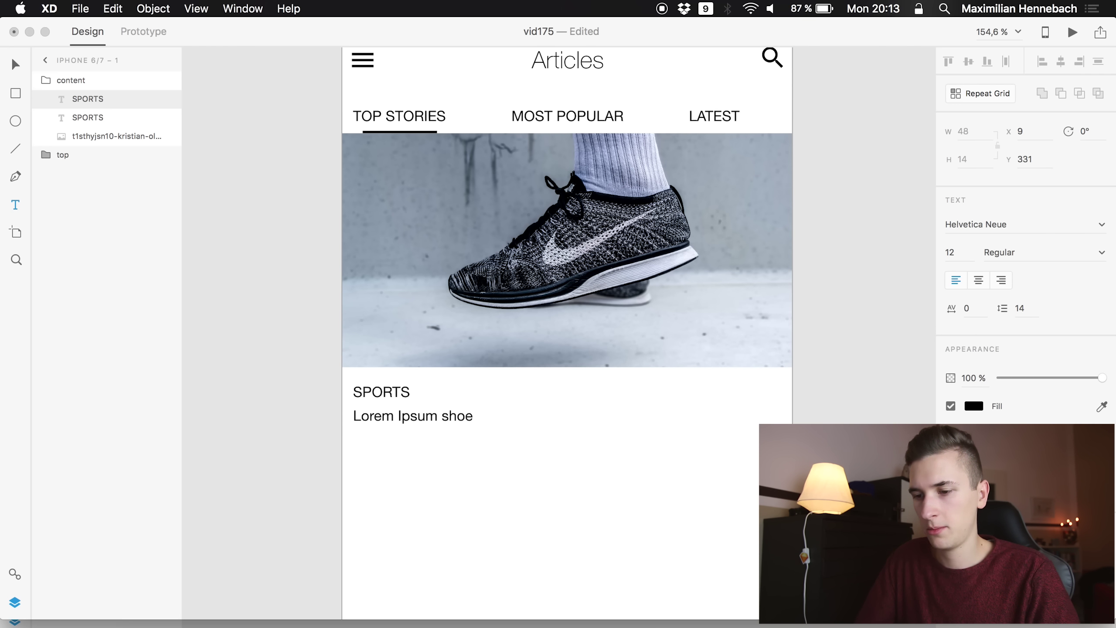
pyautogui.write(' company')
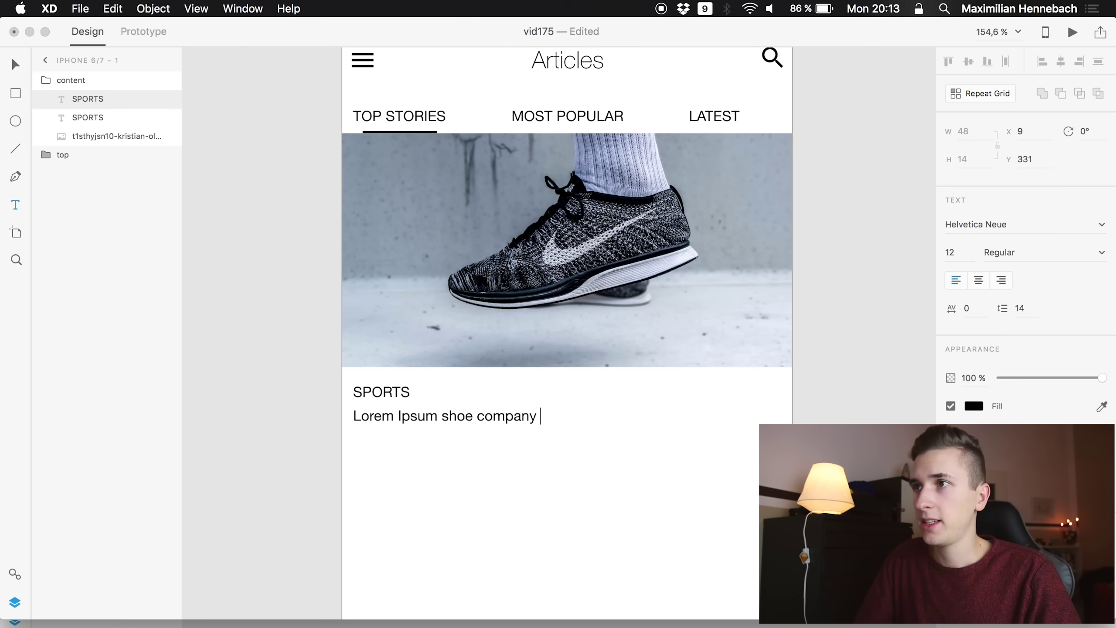
pyautogui.write(' dono')
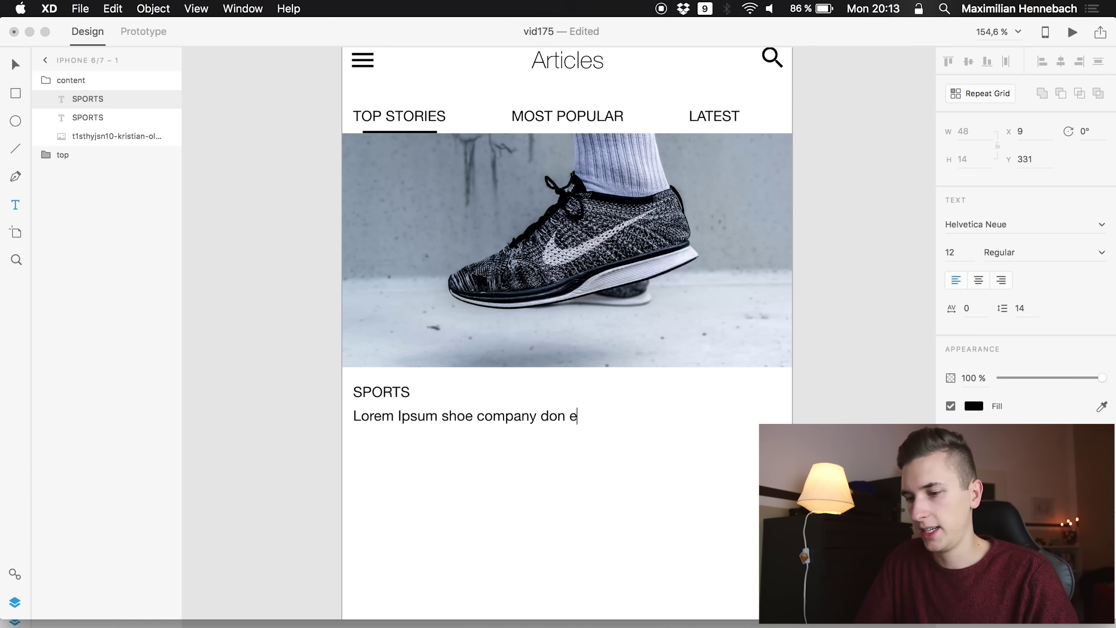
pyautogui.write('ej to all ')
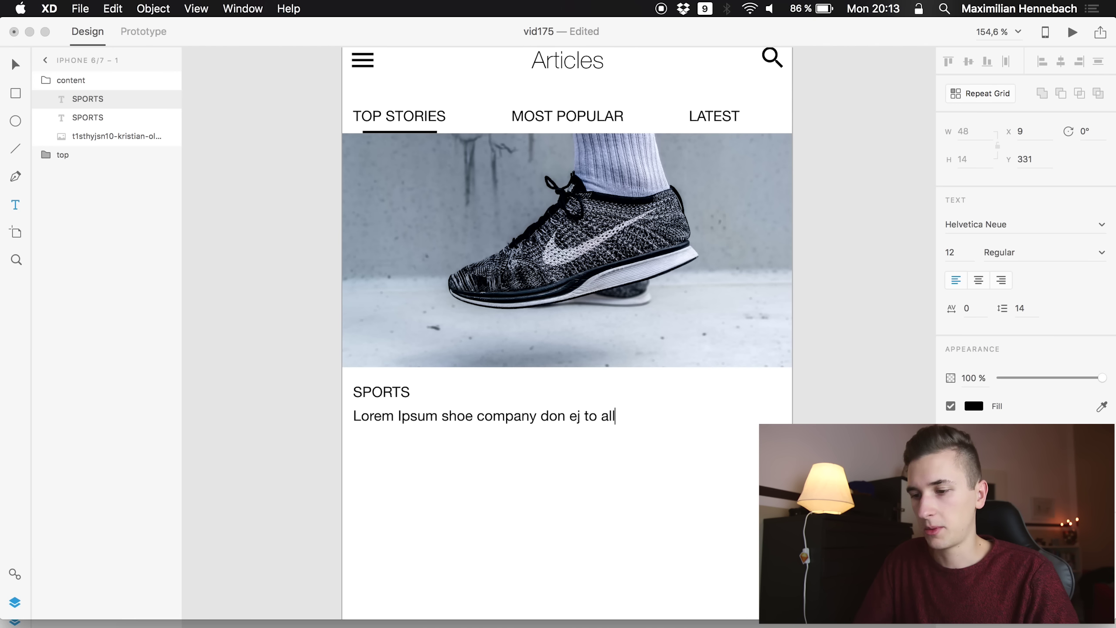
pyautogui.write('on')
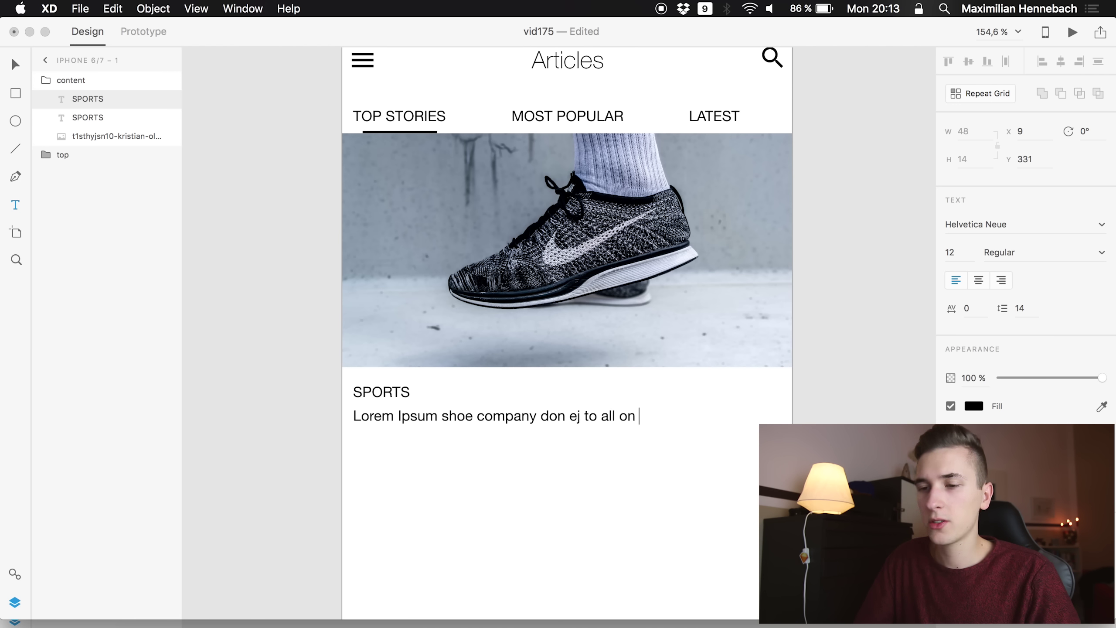
# - Select all the text of the 'Lorem Ipsum shoe company…' line
pyautogui.press('super+a')
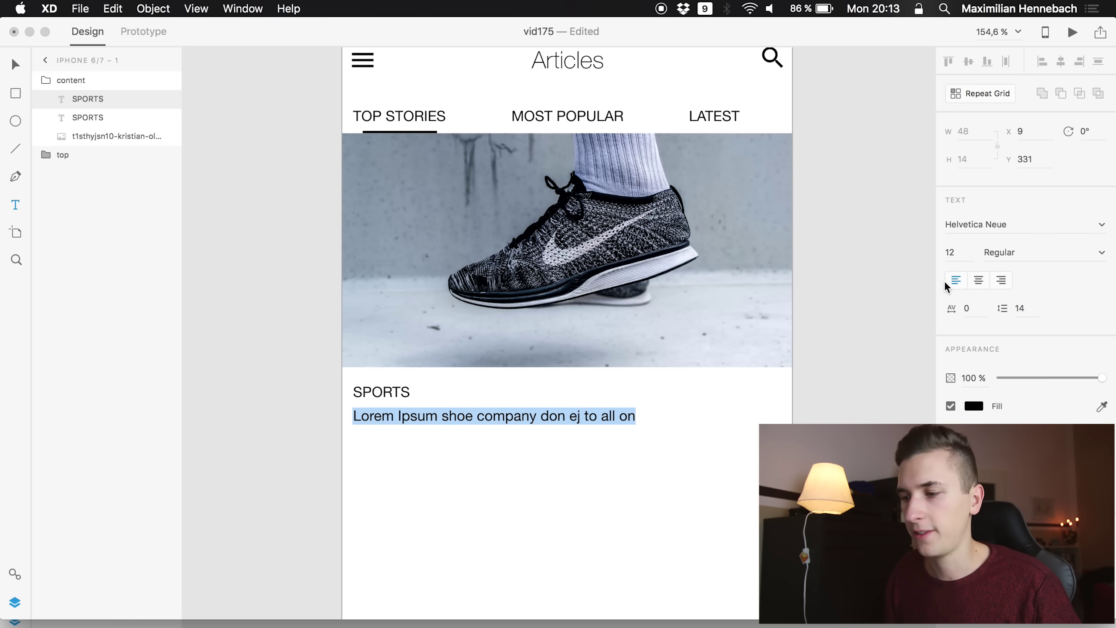
# - Apply Adobe Arabic as the Lorem Ipsum headline's font
pyautogui.click(950, 253)
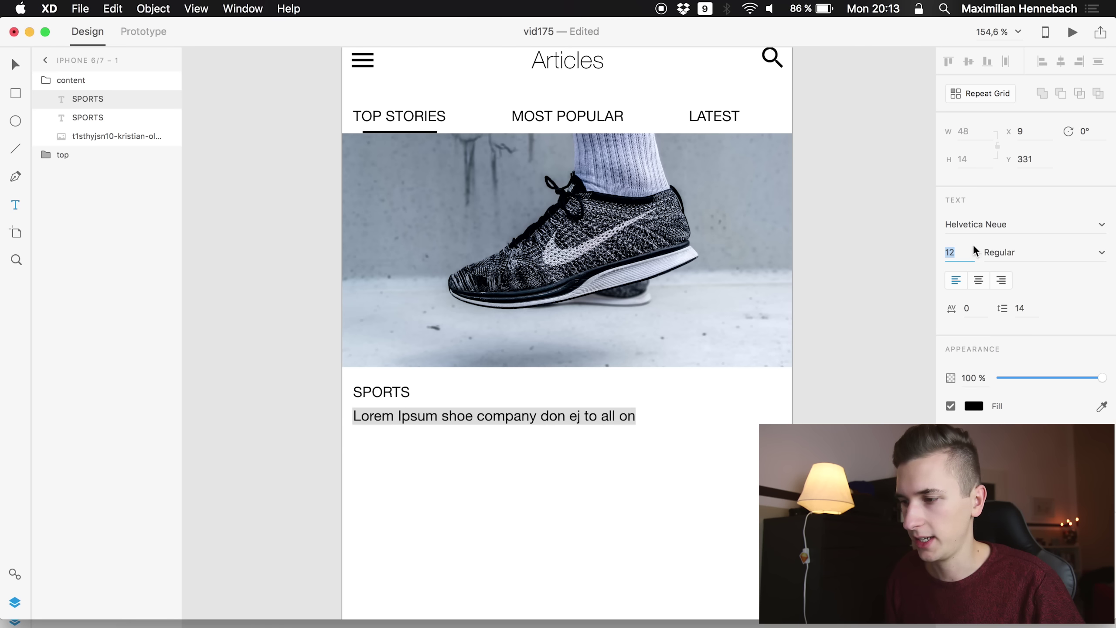
pyautogui.click(1090, 225)
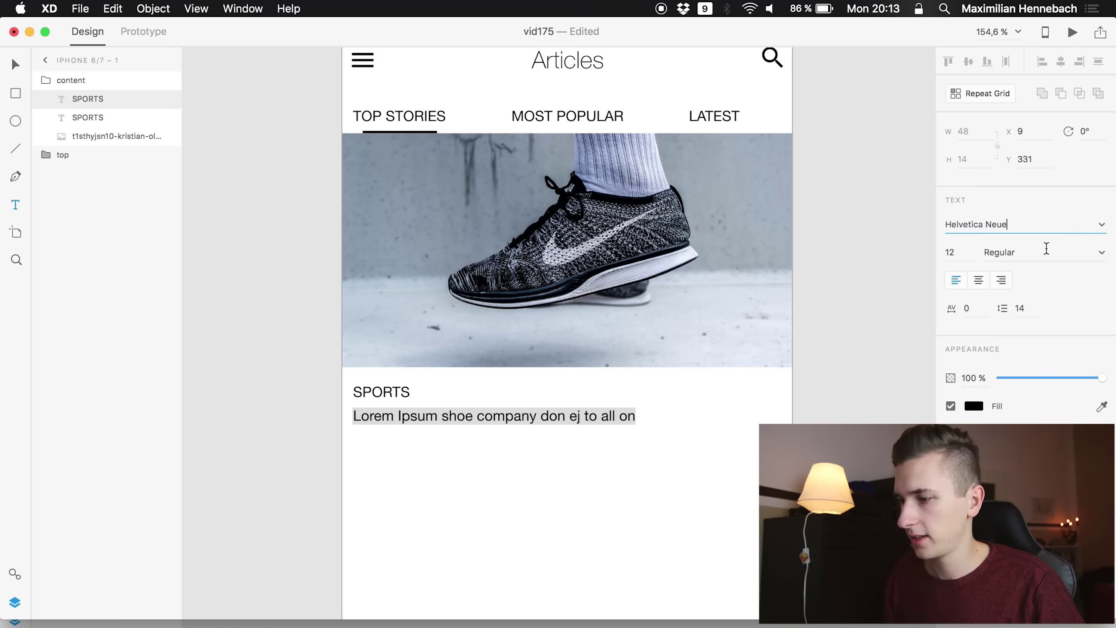
pyautogui.click(1103, 226)
pyautogui.scroll(-5, 1042, 282)
pyautogui.scroll(15, 1015, 318)
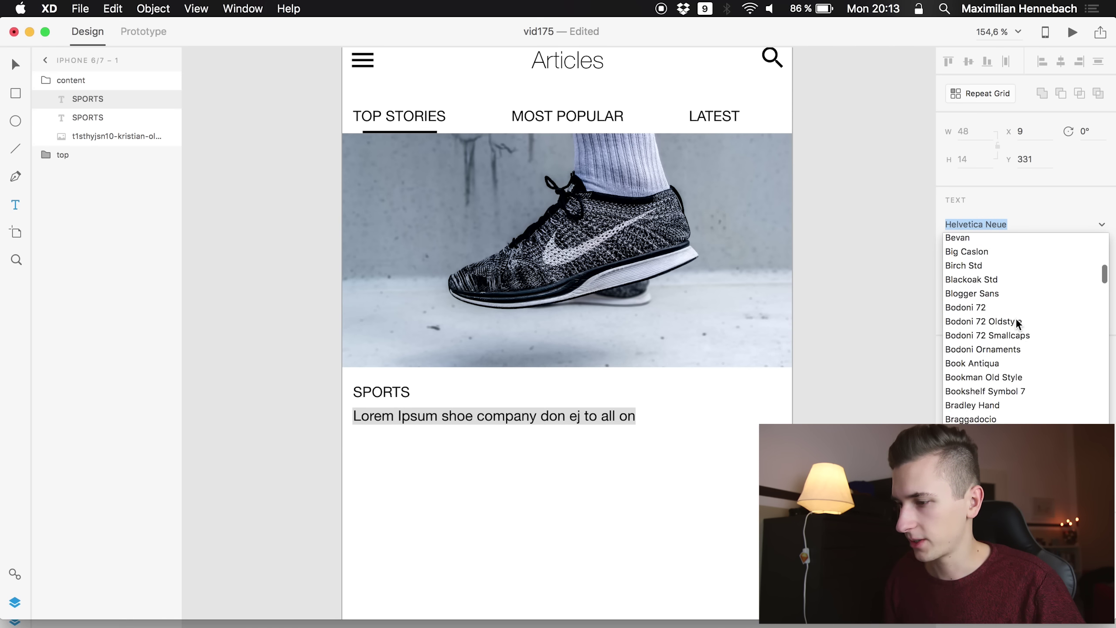
pyautogui.scroll(10, 1015, 318)
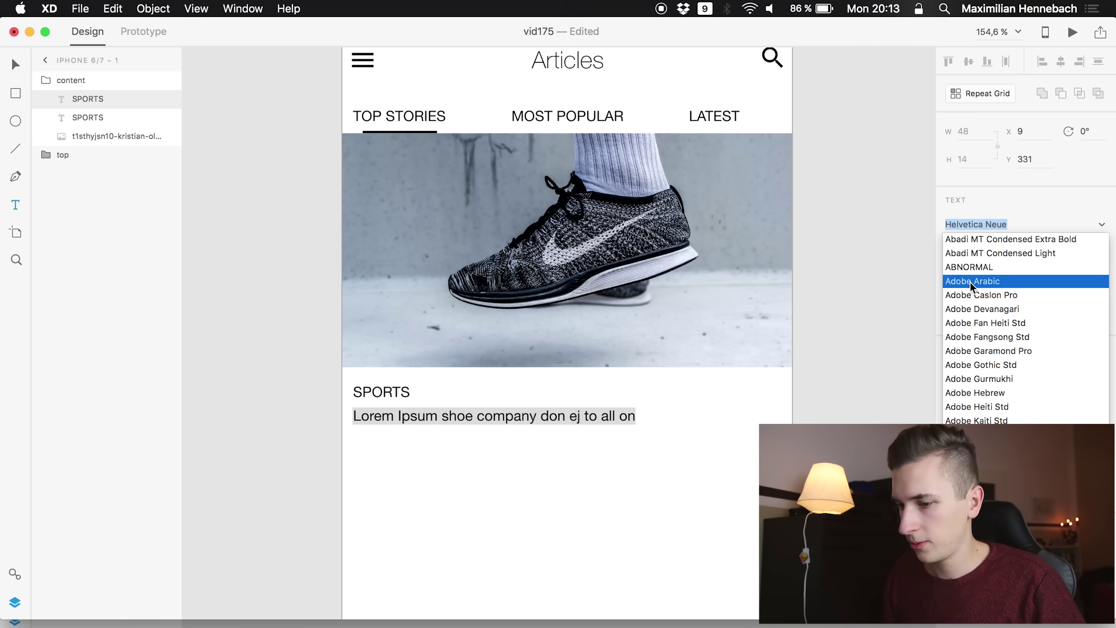
pyautogui.click(970, 281)
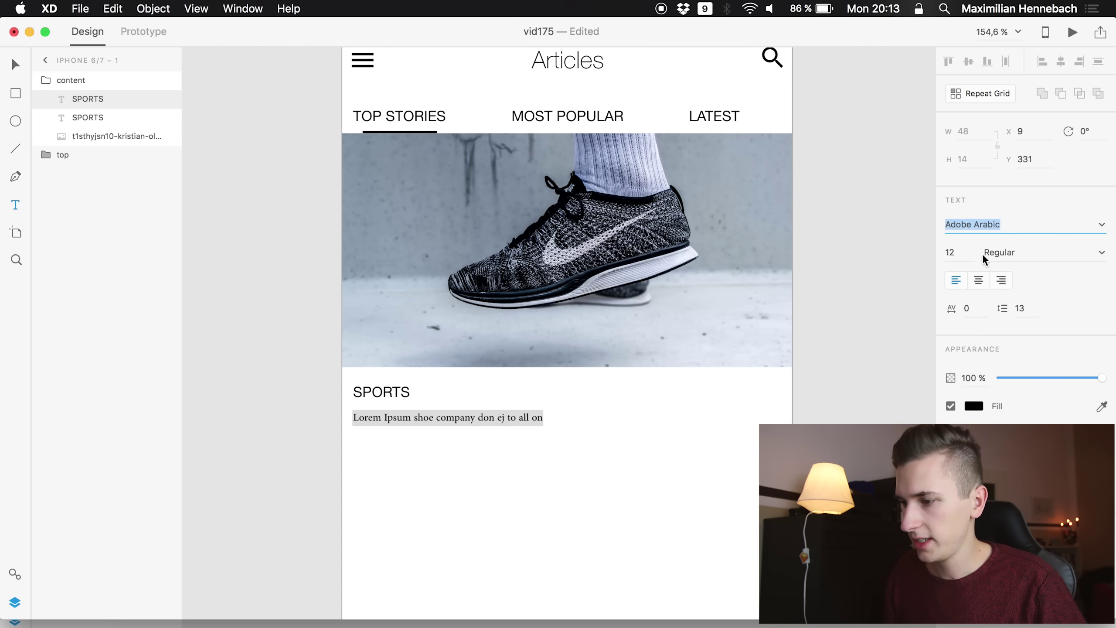
# - Set the headline font size to 30, undoing an accidental deletion along the way
pyautogui.click(961, 252)
pyautogui.write('20')
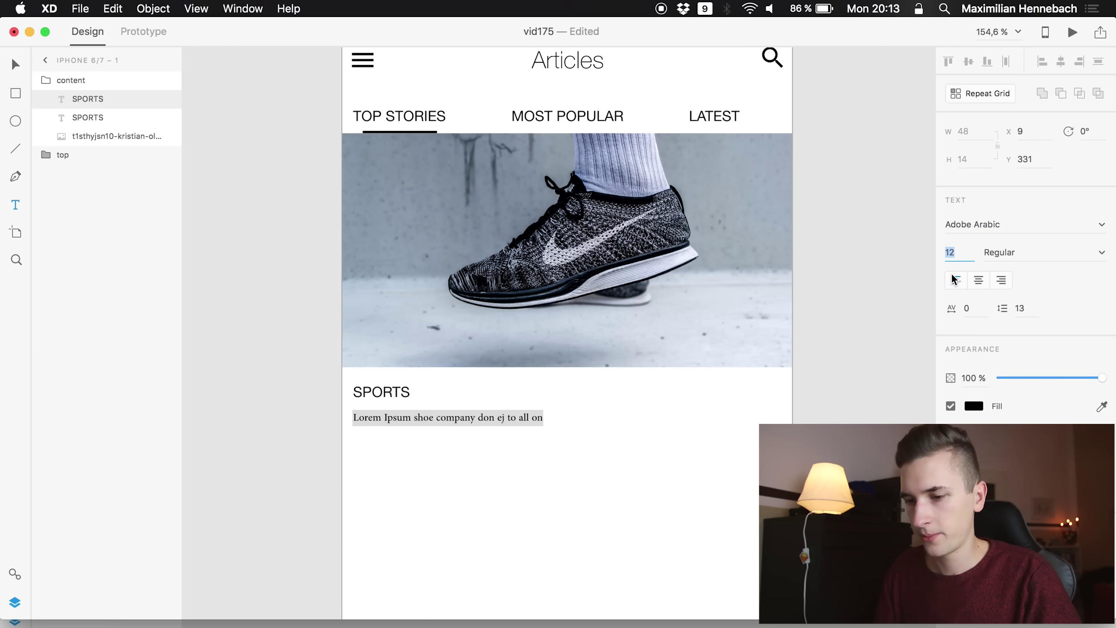
pyautogui.press('Return')
pyautogui.press('BackSpace')
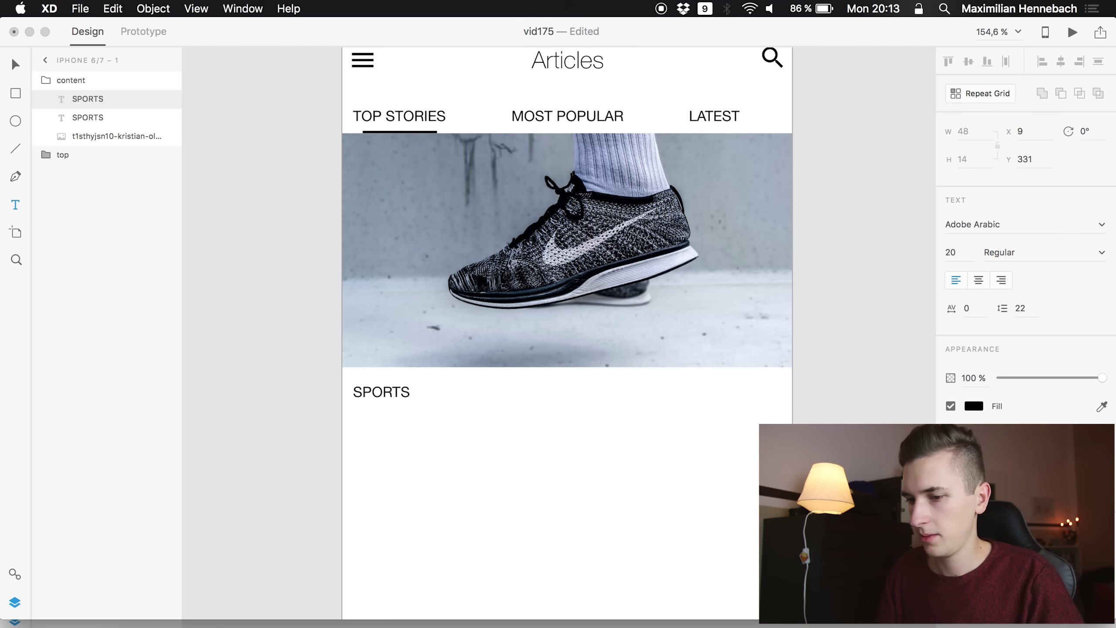
pyautogui.press('super+z')
pyautogui.click(961, 252)
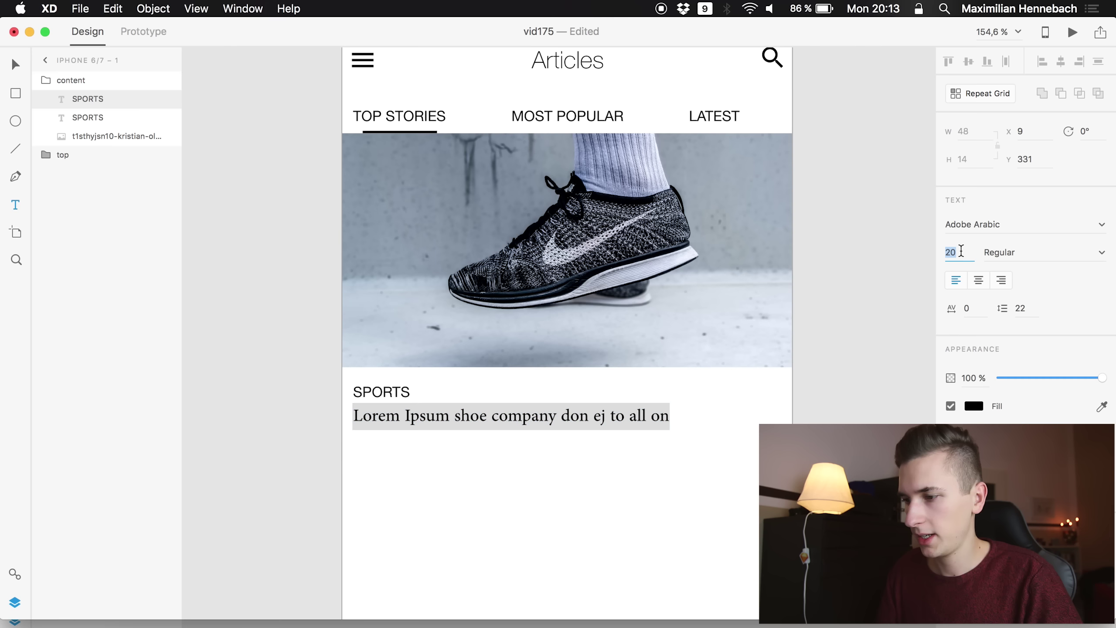
pyautogui.write('30')
pyautogui.press('Return')
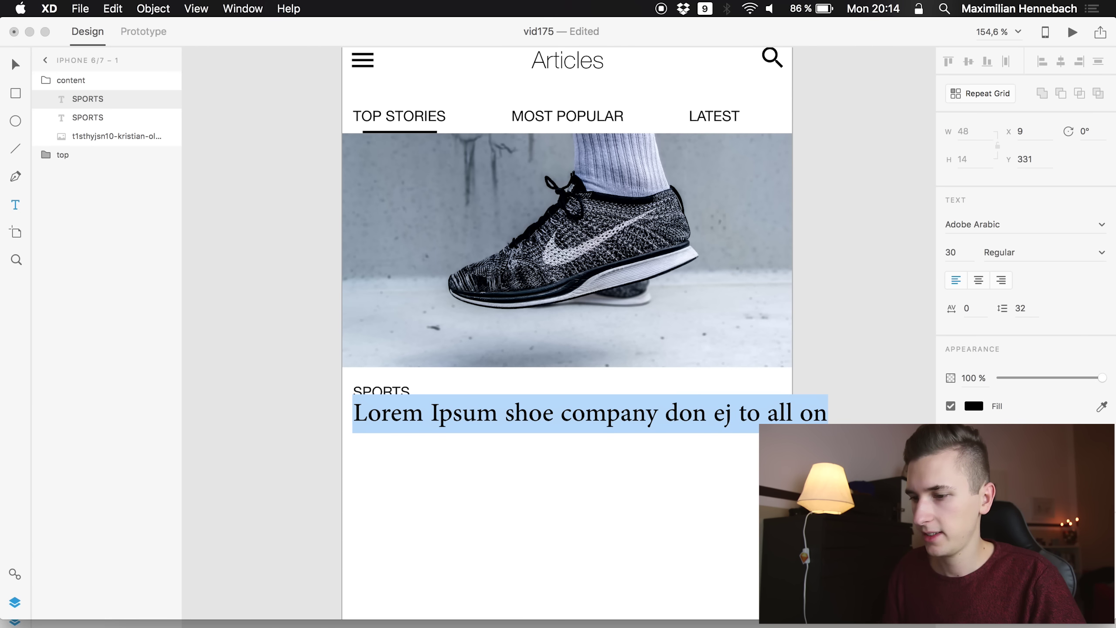
# - Try Corsiva Hebrew and Devanagari Sangam MN fonts on the headline
pyautogui.click(1092, 228)
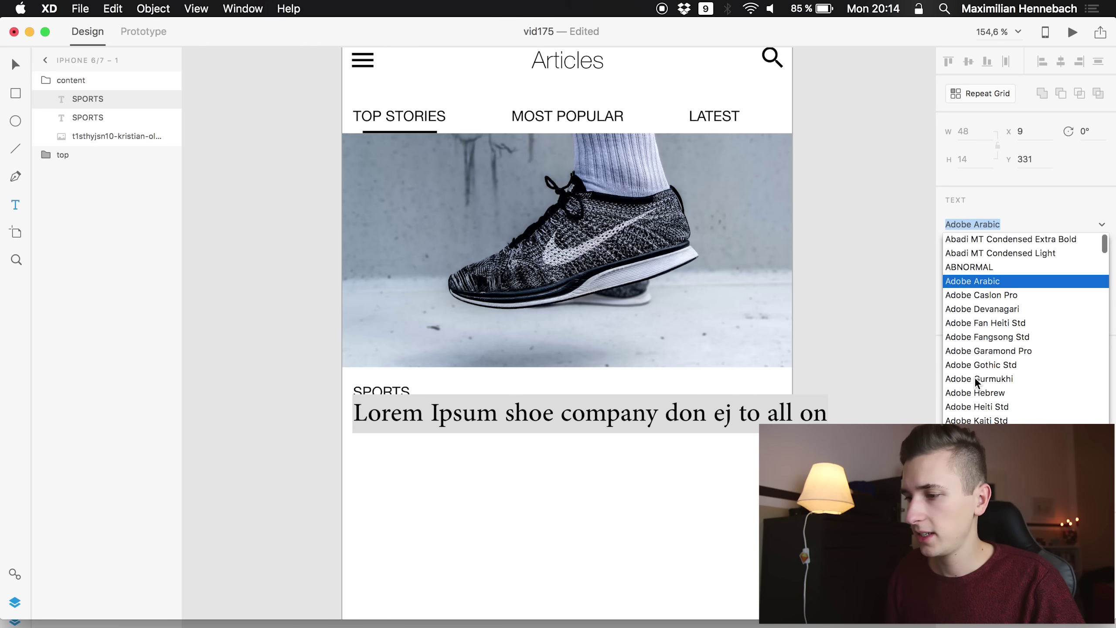
pyautogui.scroll(-5, 976, 377)
pyautogui.scroll(-5, 975, 376)
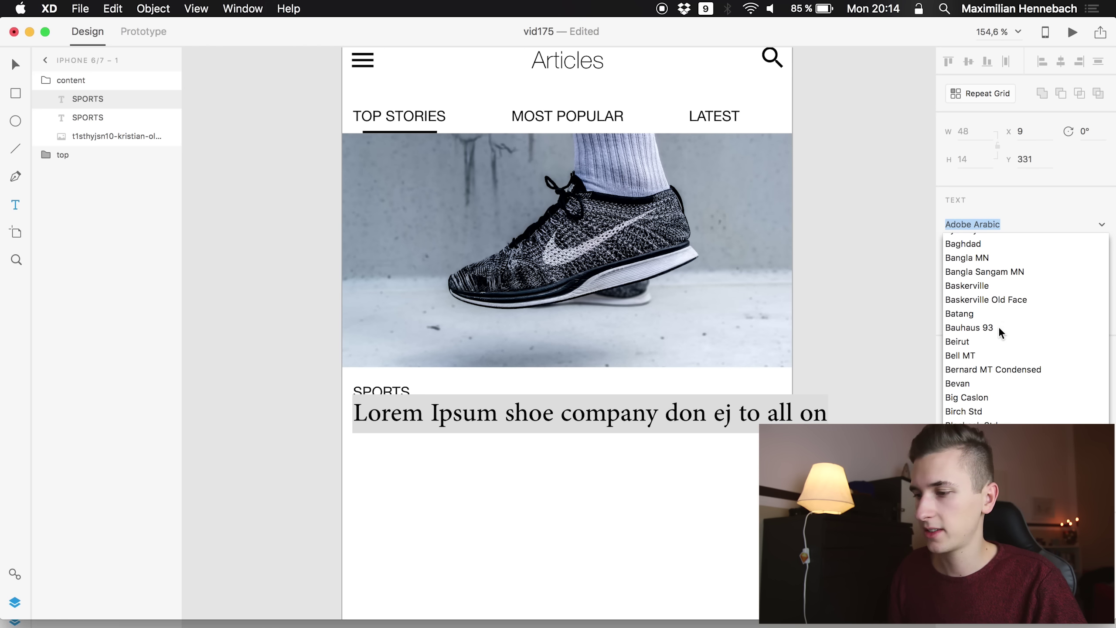
pyautogui.scroll(-5, 1004, 370)
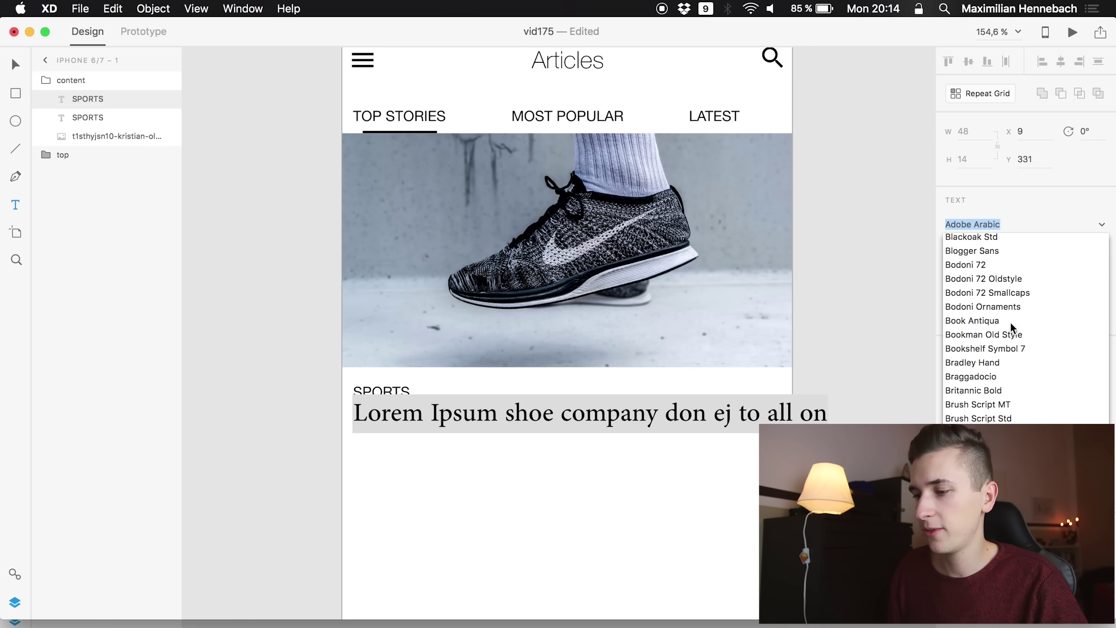
pyautogui.scroll(-10, 988, 400)
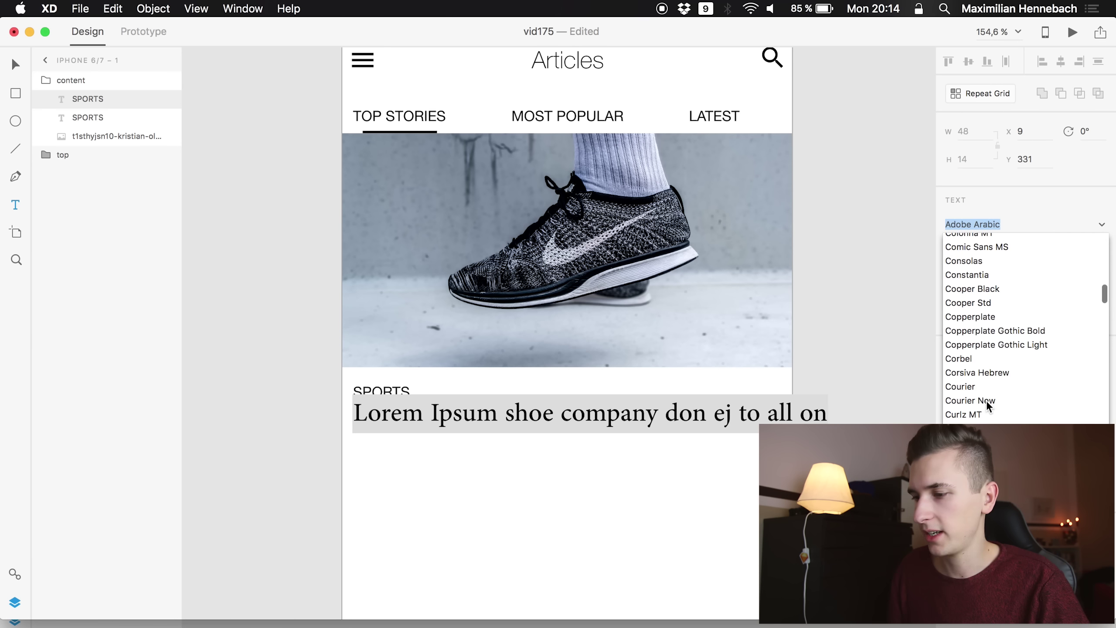
pyautogui.click(977, 374)
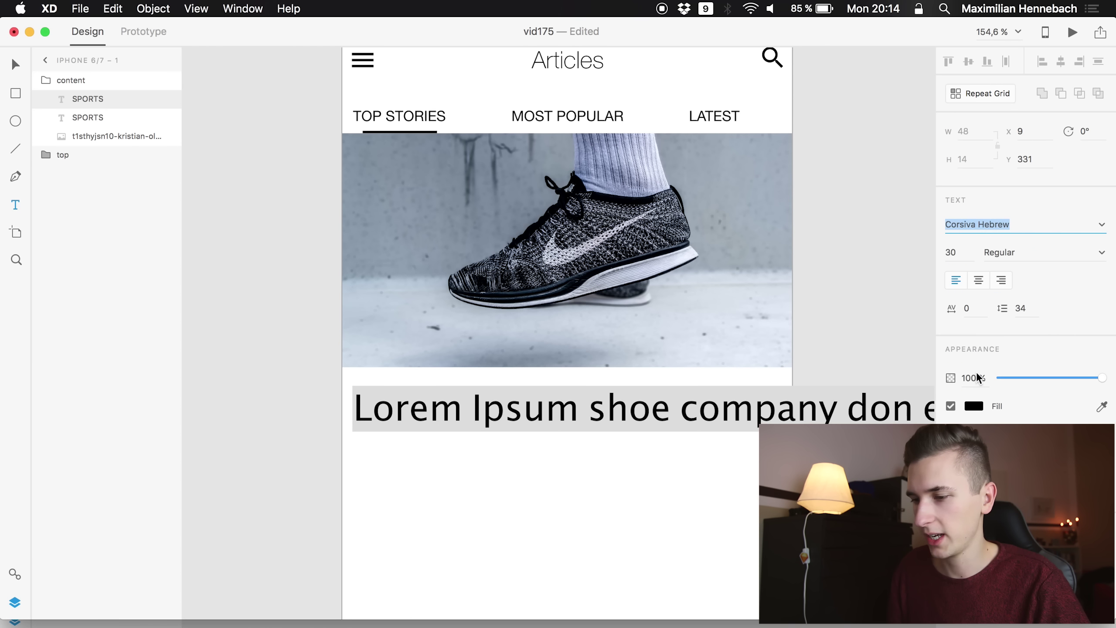
pyautogui.click(1057, 222)
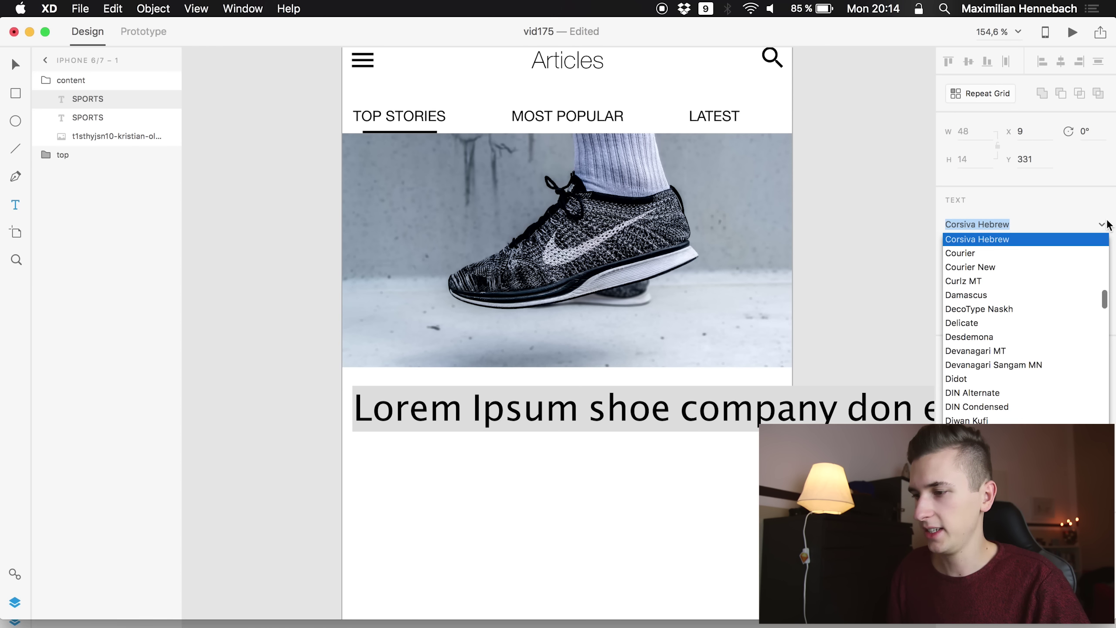
pyautogui.click(973, 365)
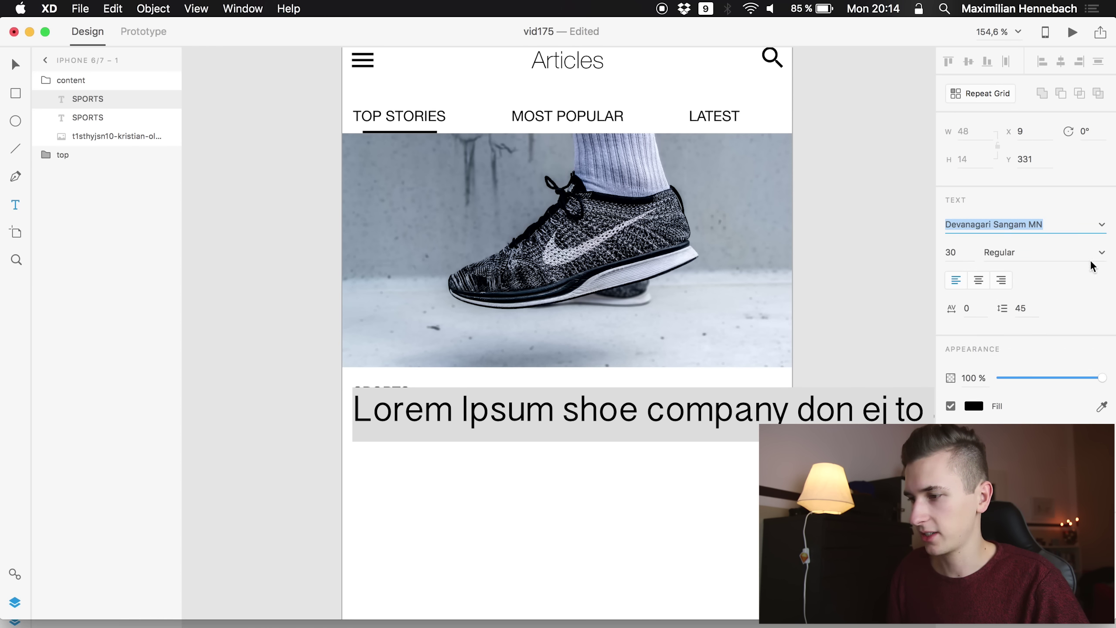
# - Try Eurostile, Franklin Gothic Medium and GB18030 Bitmap, settling on Gloucester MT Extra Condensed
pyautogui.click(1102, 226)
pyautogui.click(1008, 379)
pyautogui.click(1101, 225)
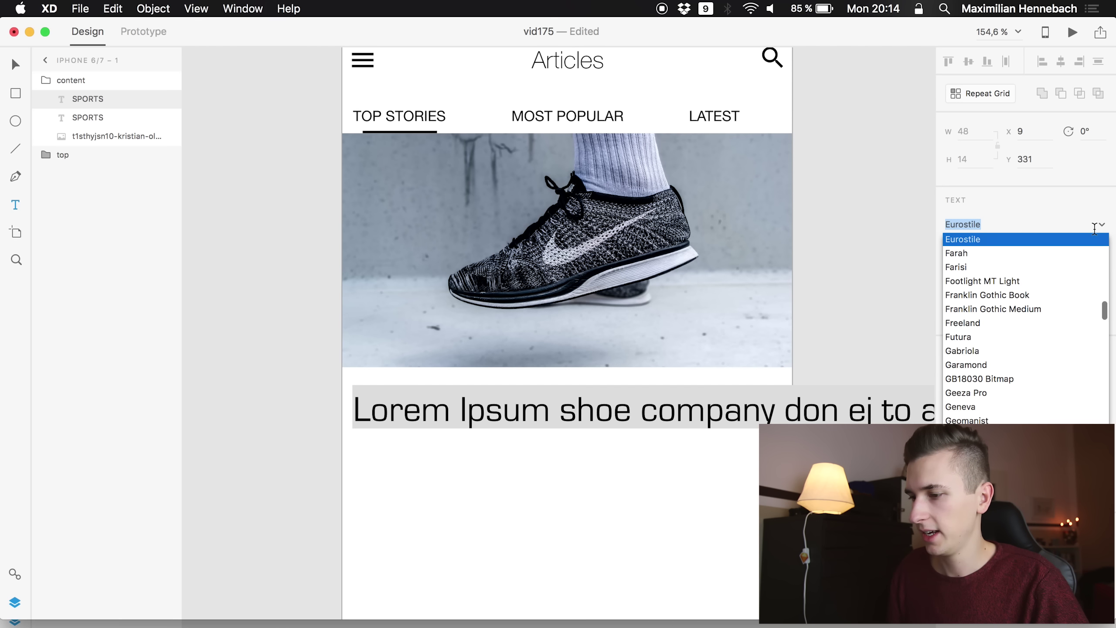
pyautogui.click(1001, 312)
pyautogui.click(1101, 233)
pyautogui.click(1002, 311)
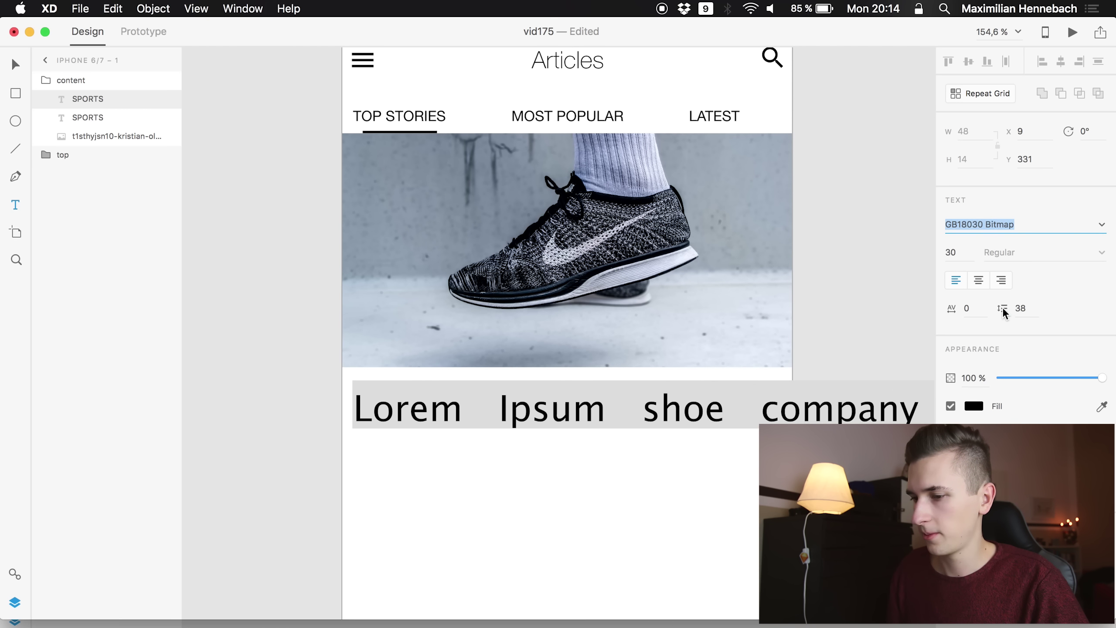
pyautogui.click(1101, 233)
pyautogui.click(1024, 376)
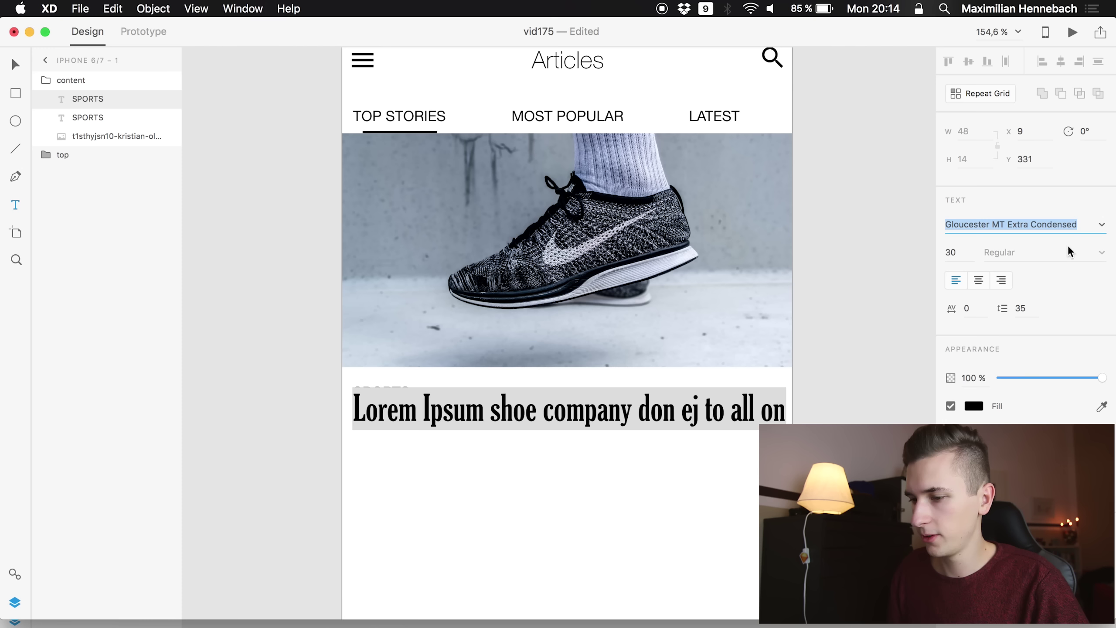
pyautogui.press('Escape')
pyautogui.press('Escape')
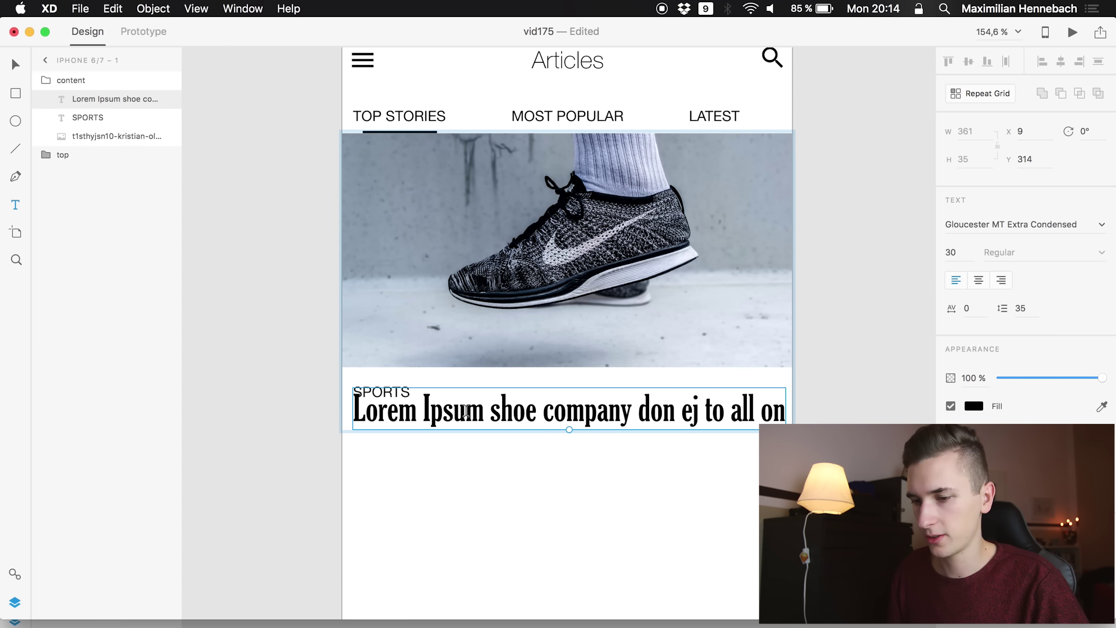
pyautogui.doubleClick(465, 412)
pyautogui.press('Escape')
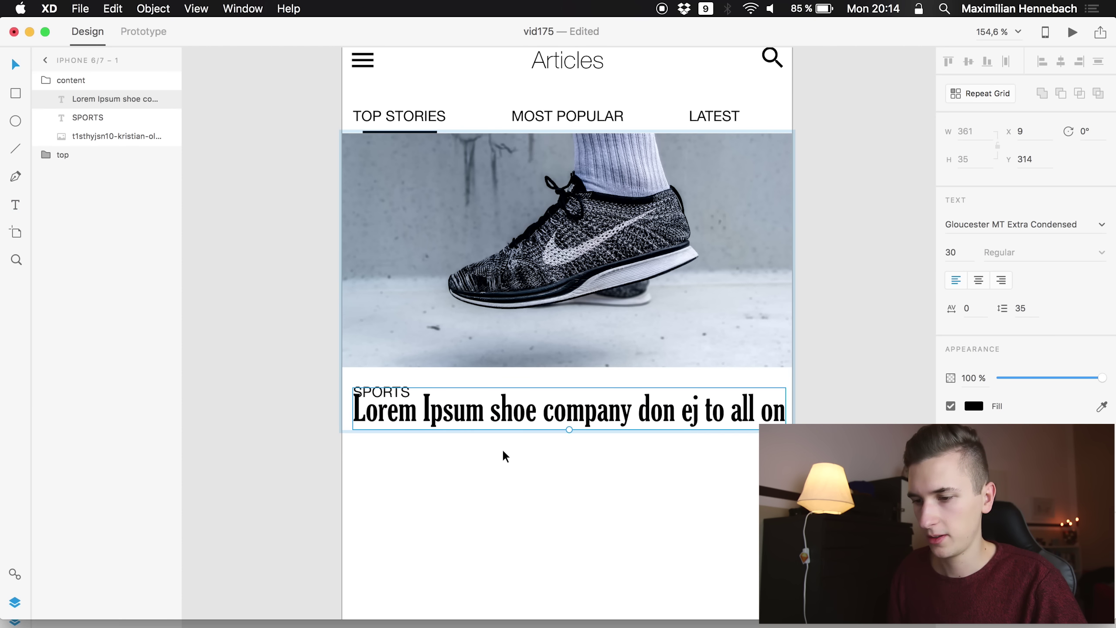
# - Move the headline below SPORTS and wrap 'all on' onto a second line
pyautogui.moveTo(514, 415); pyautogui.dragTo(515, 430)
pyautogui.doubleClick(541, 433)
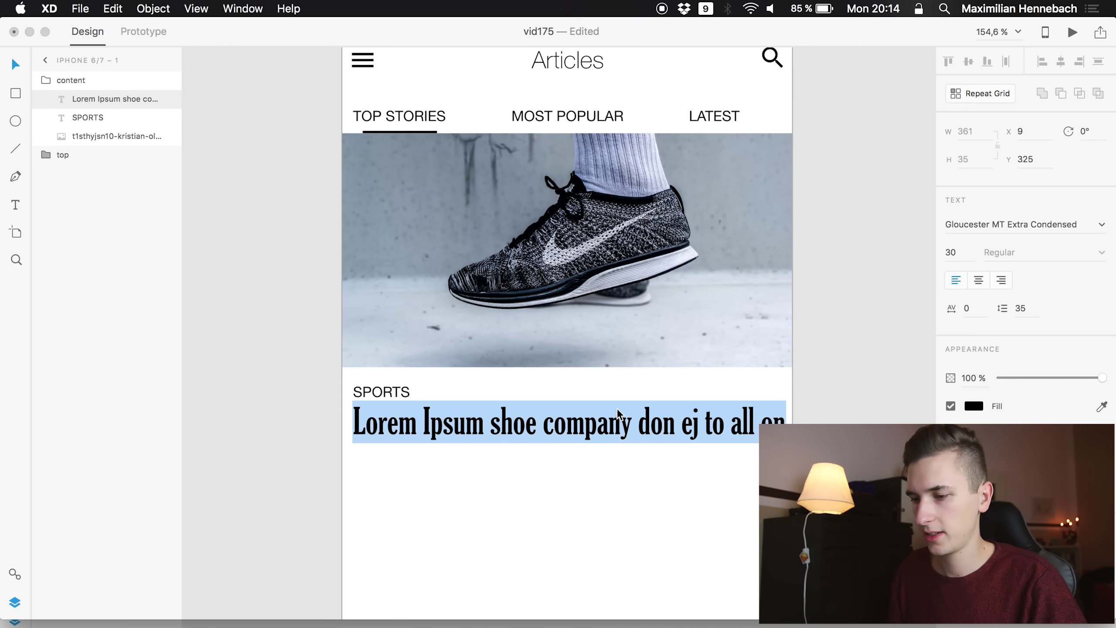
pyautogui.click(730, 423)
pyautogui.press('Escape')
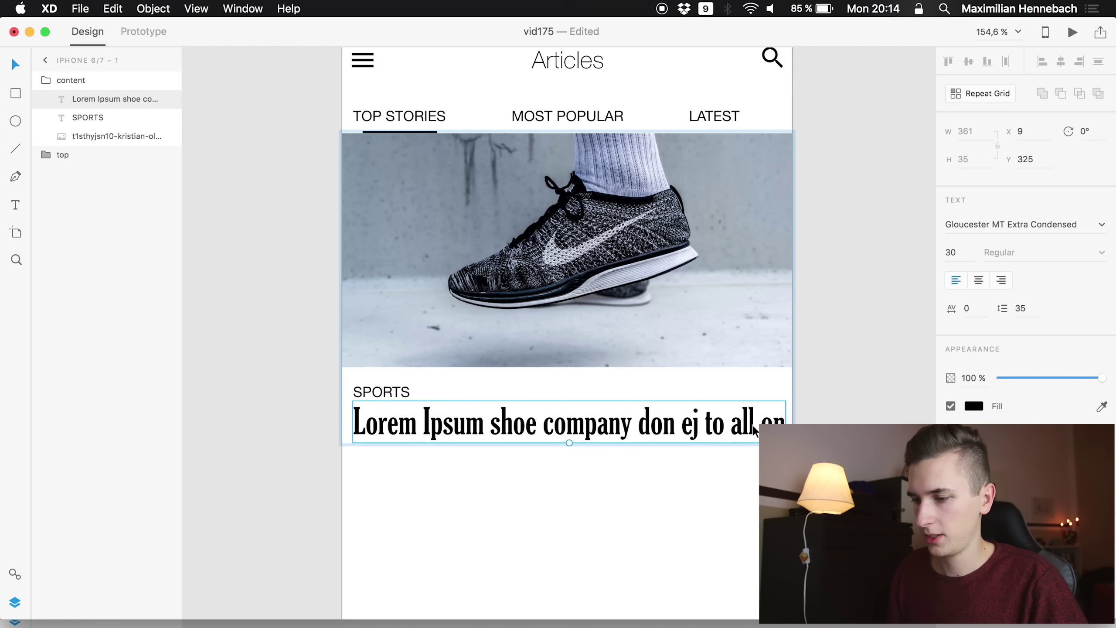
pyautogui.doubleClick(752, 431)
pyautogui.click(732, 424)
pyautogui.press('Return')
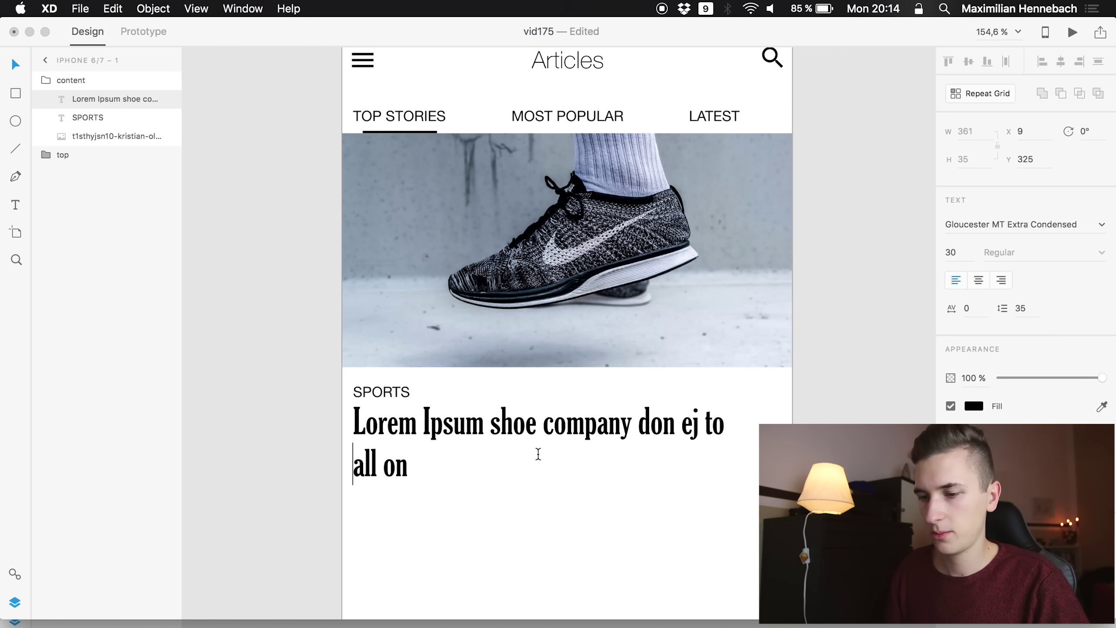
pyautogui.press('Escape')
# - Copy the headline text, then duplicate the headline and shift the copy further down
pyautogui.scroll(-6, 511, 483)
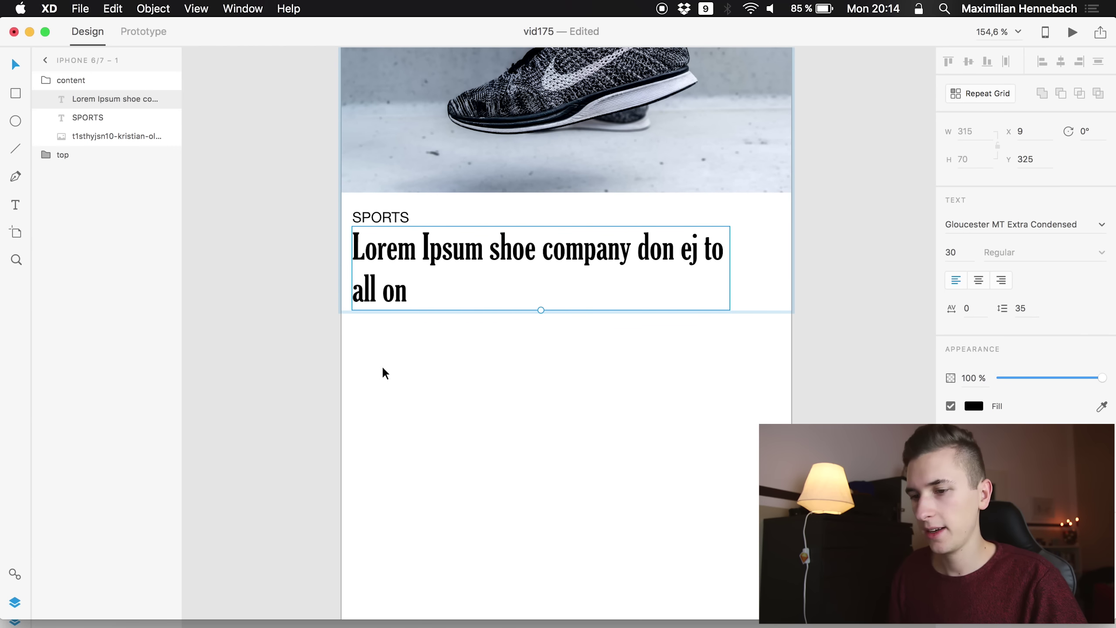
pyautogui.doubleClick(389, 296)
pyautogui.press('Escape')
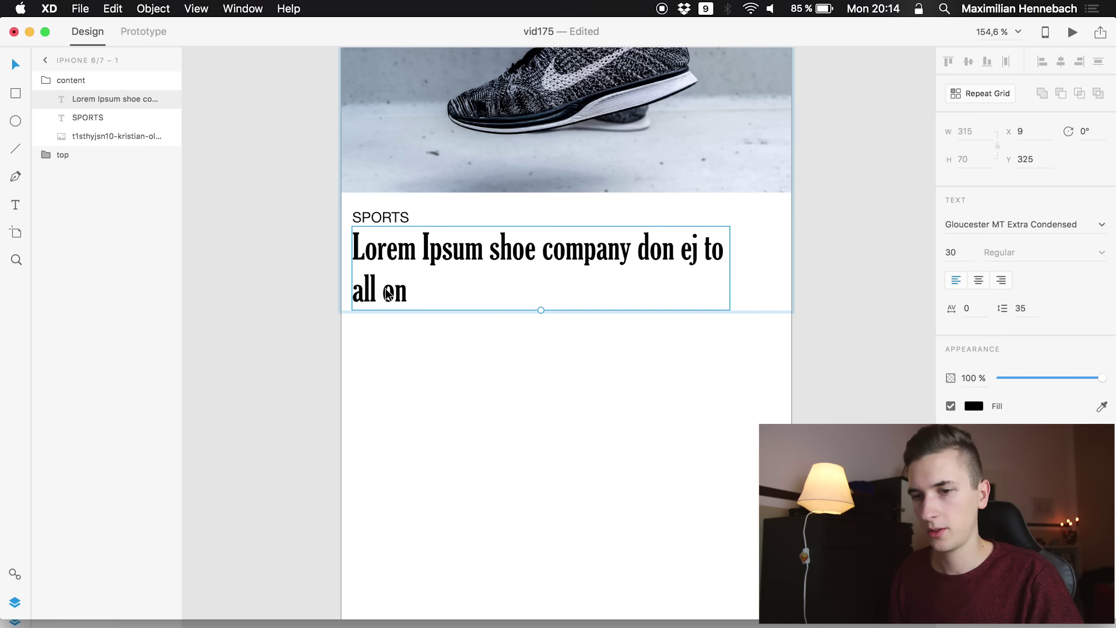
pyautogui.press('super+d')
pyautogui.hotkey('shift', 'Down')
pyautogui.hotkey('shift', 'Down')
pyautogui.hotkey('shift', 'Down')
pyautogui.hotkey('shift', 'Down')
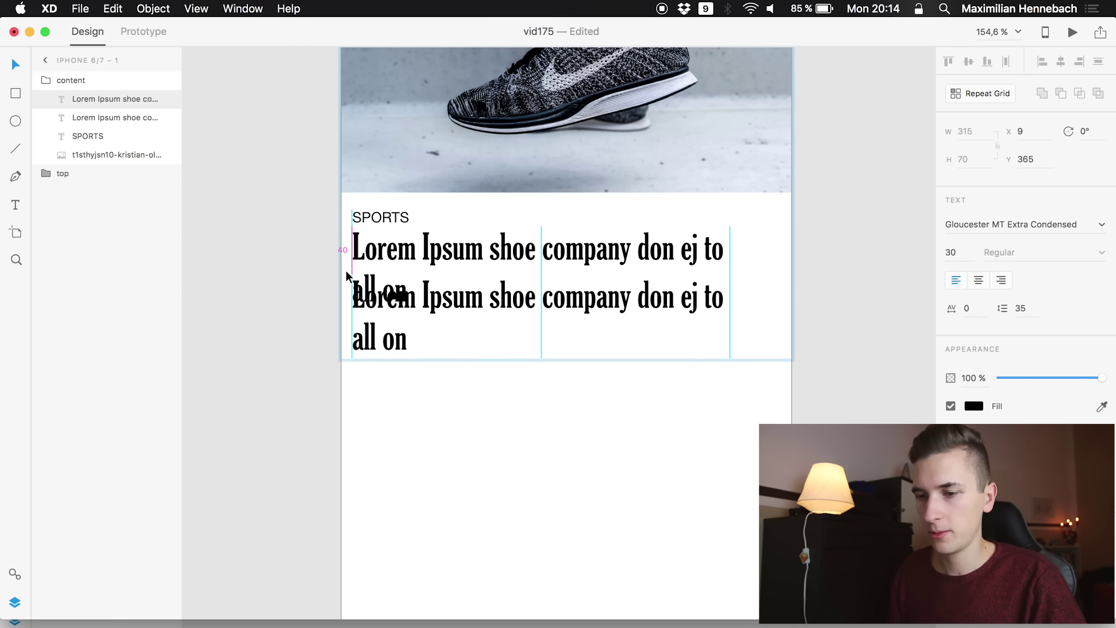
pyautogui.hotkey('shift', 'Down')
pyautogui.hotkey('shift', 'Down')
pyautogui.hotkey('shift', 'Down')
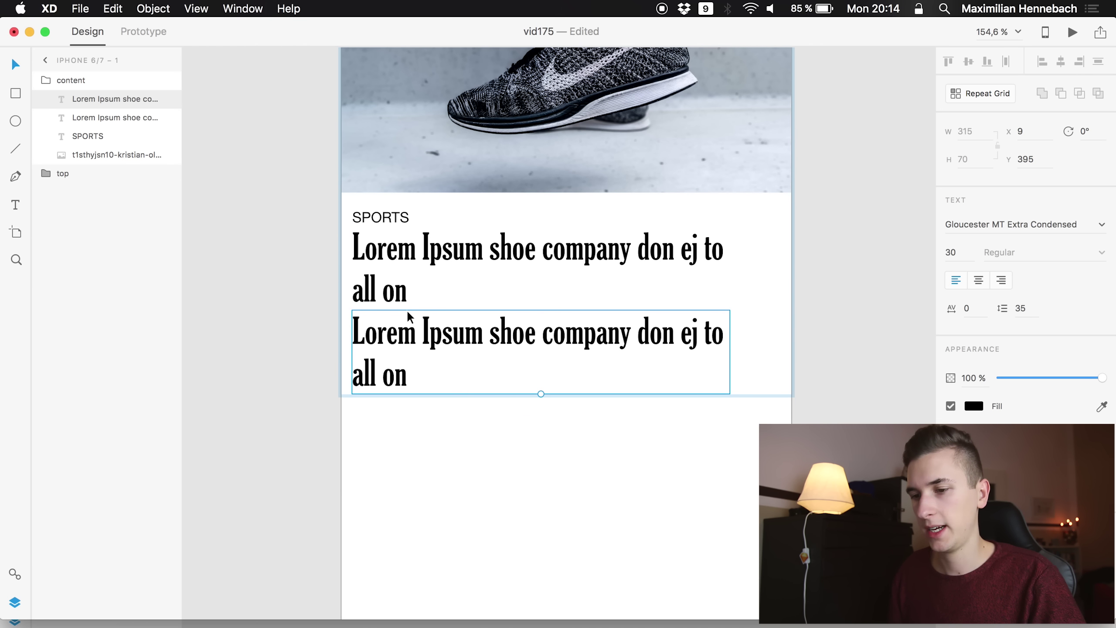
# - Paste the Lorem text several times into the copy to build a body paragraph
pyautogui.doubleClick(421, 339)
pyautogui.press('super+c')
pyautogui.press('Right')
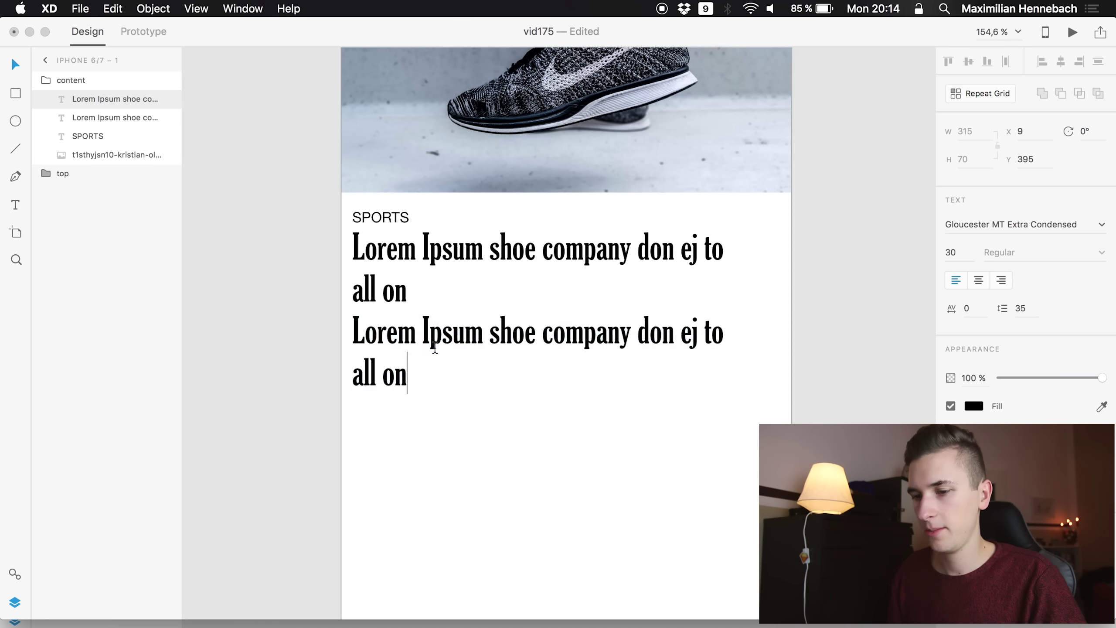
pyautogui.press('super+v')
pyautogui.press('super+v')
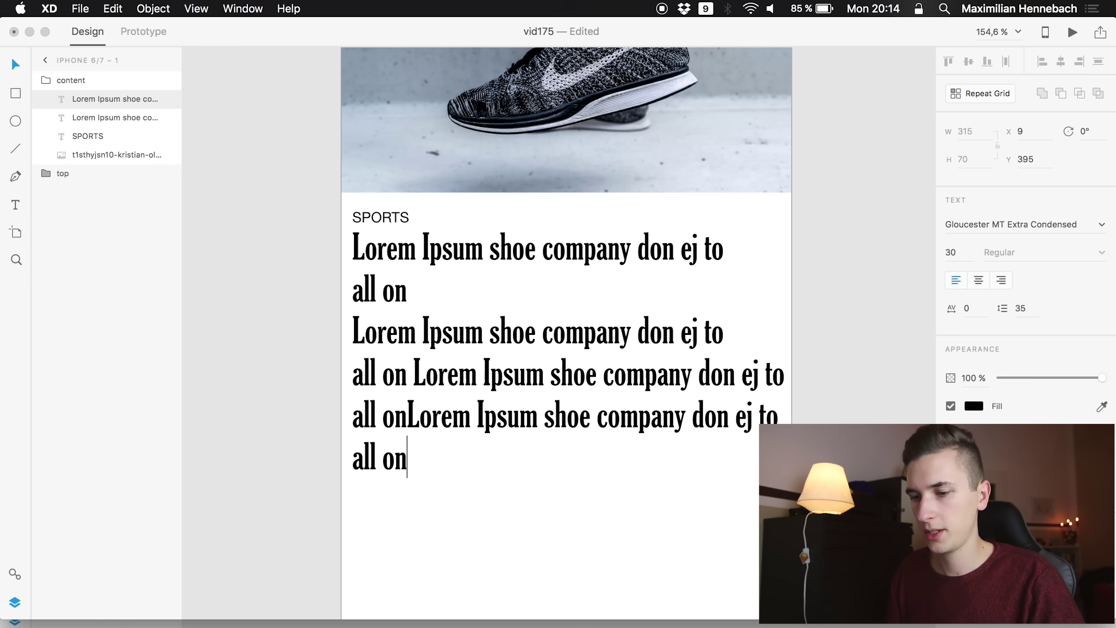
pyautogui.click(408, 417)
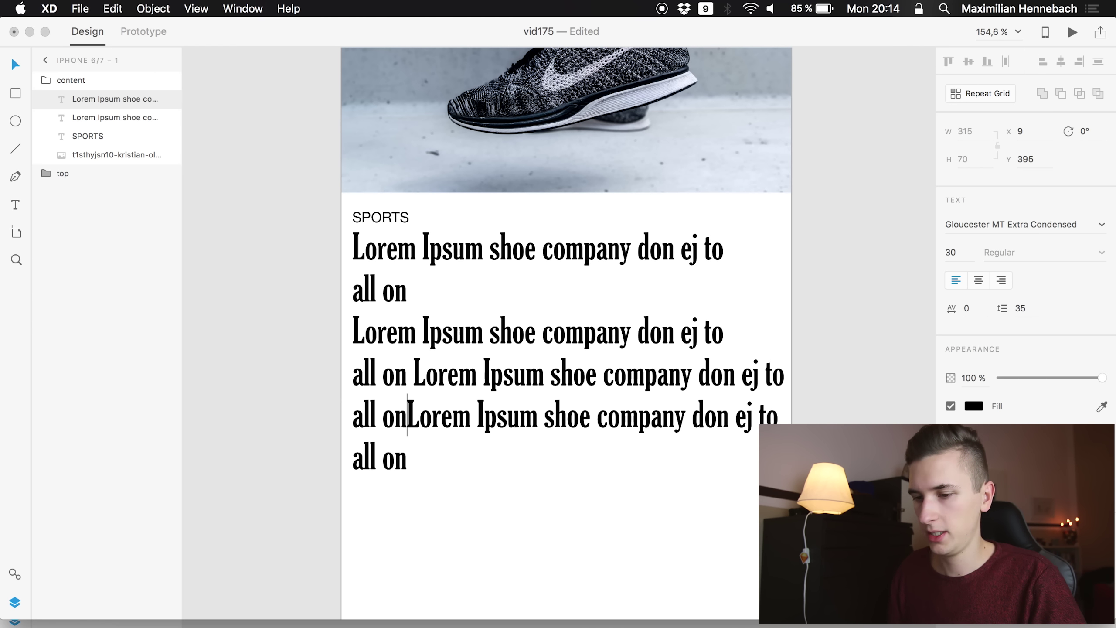
pyautogui.press('super+v')
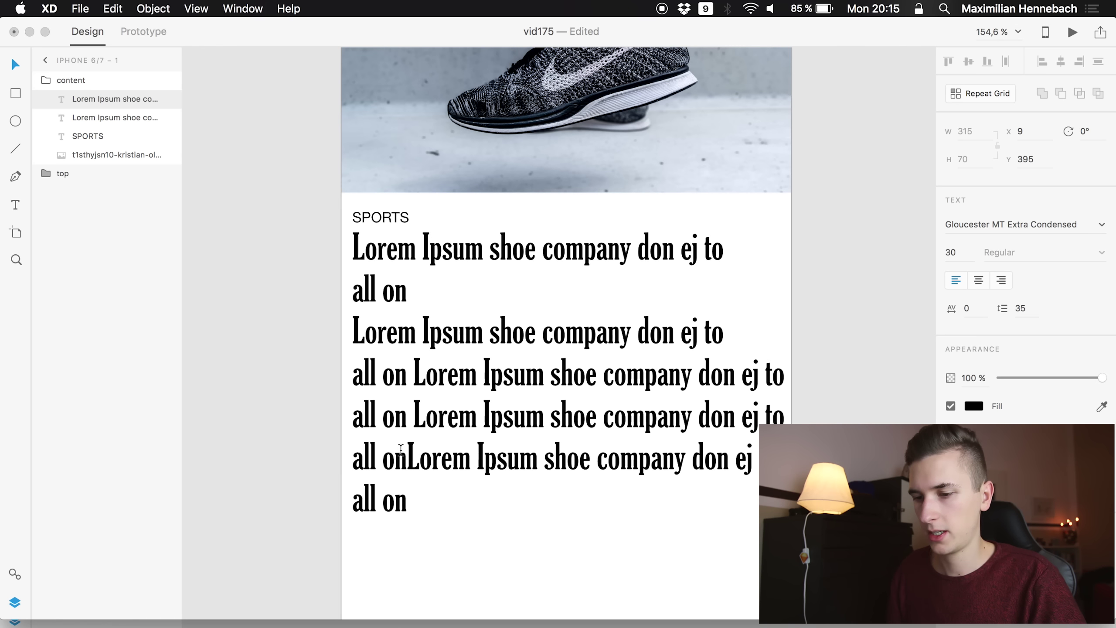
pyautogui.press('super+v')
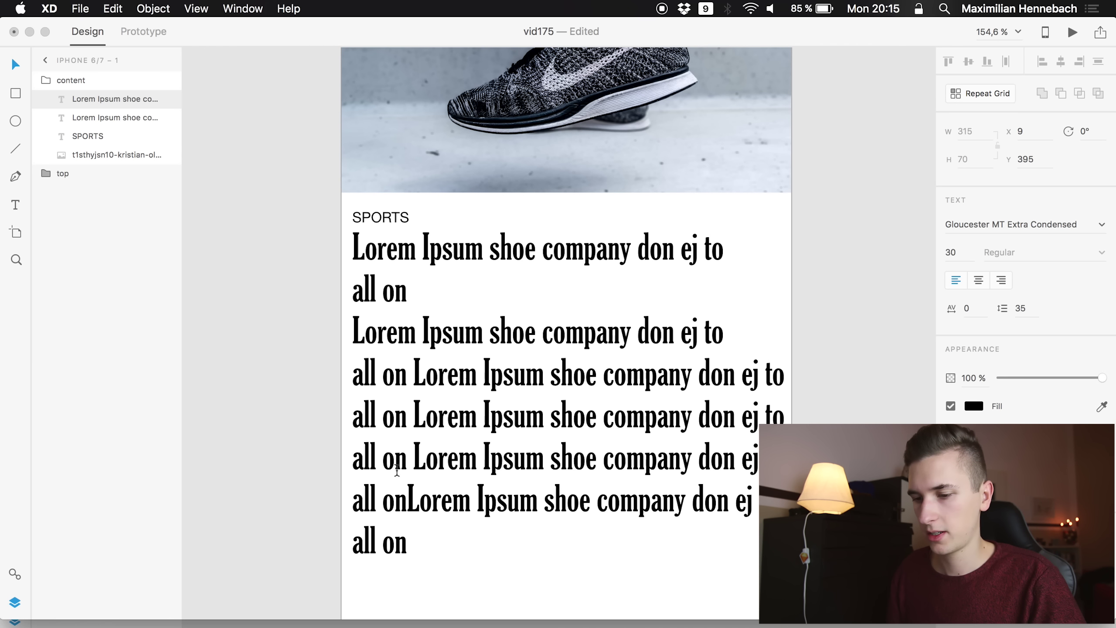
# - Rewrap the paragraph by joining a line and breaking before Lorem Ipsum, then select all
pyautogui.click(408, 500)
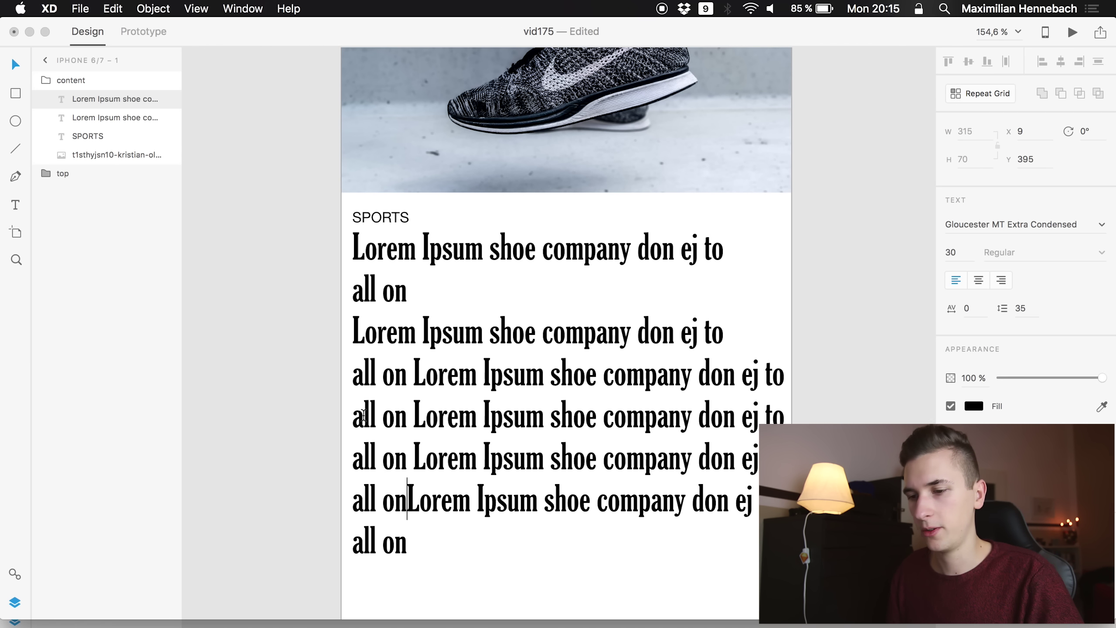
pyautogui.click(352, 376)
pyautogui.press('BackSpace')
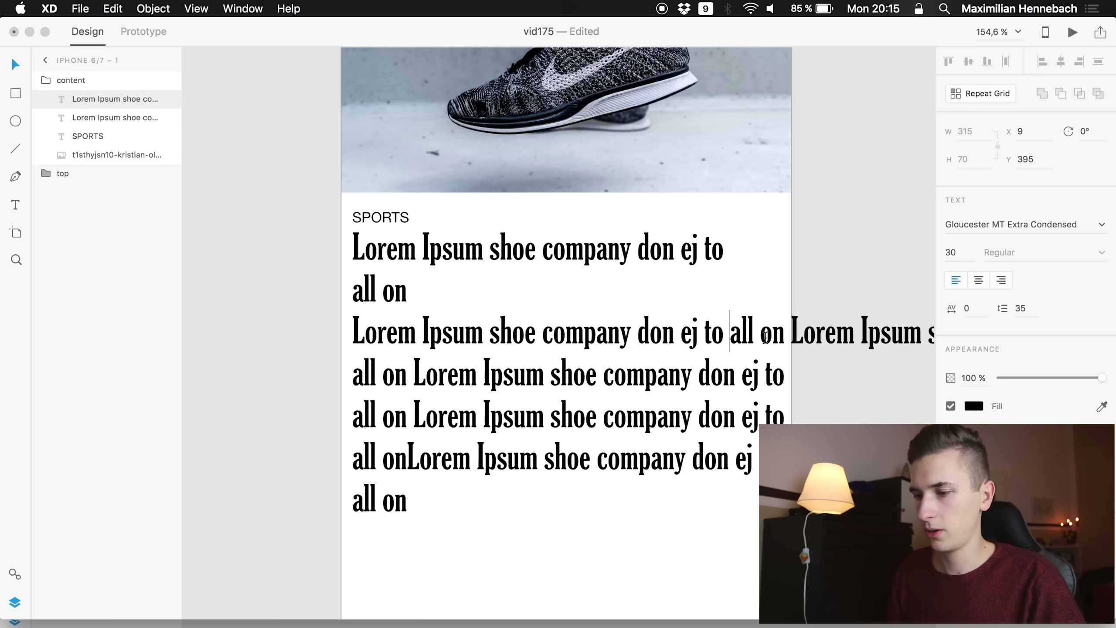
pyautogui.press('Return')
pyautogui.press('super+a')
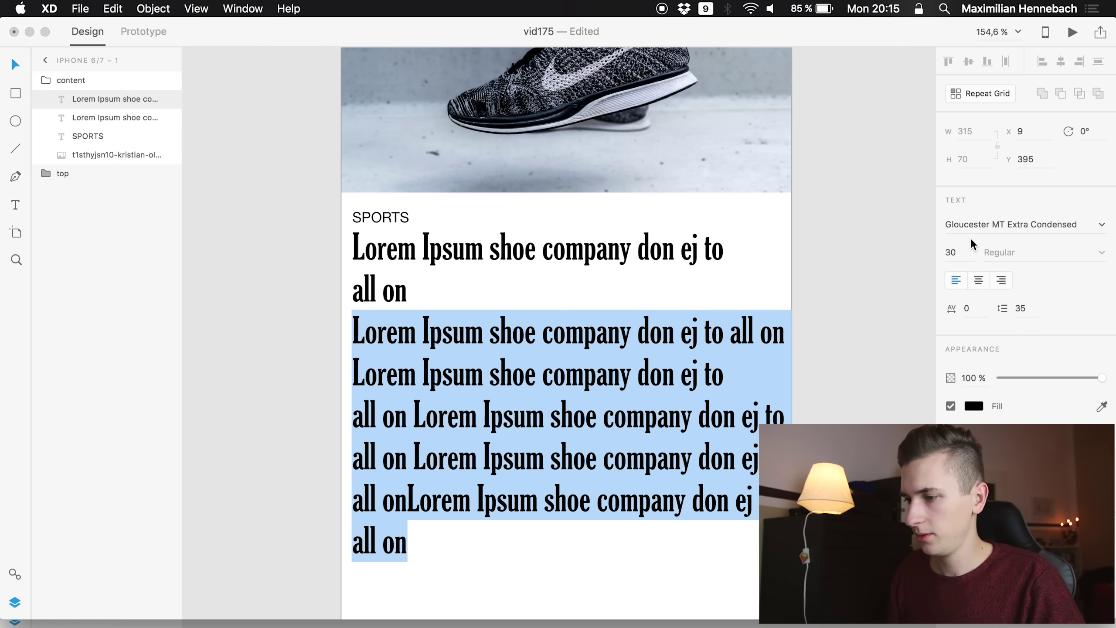
# - Change the body paragraph's font family to Helvetica Neue
pyautogui.click(1102, 225)
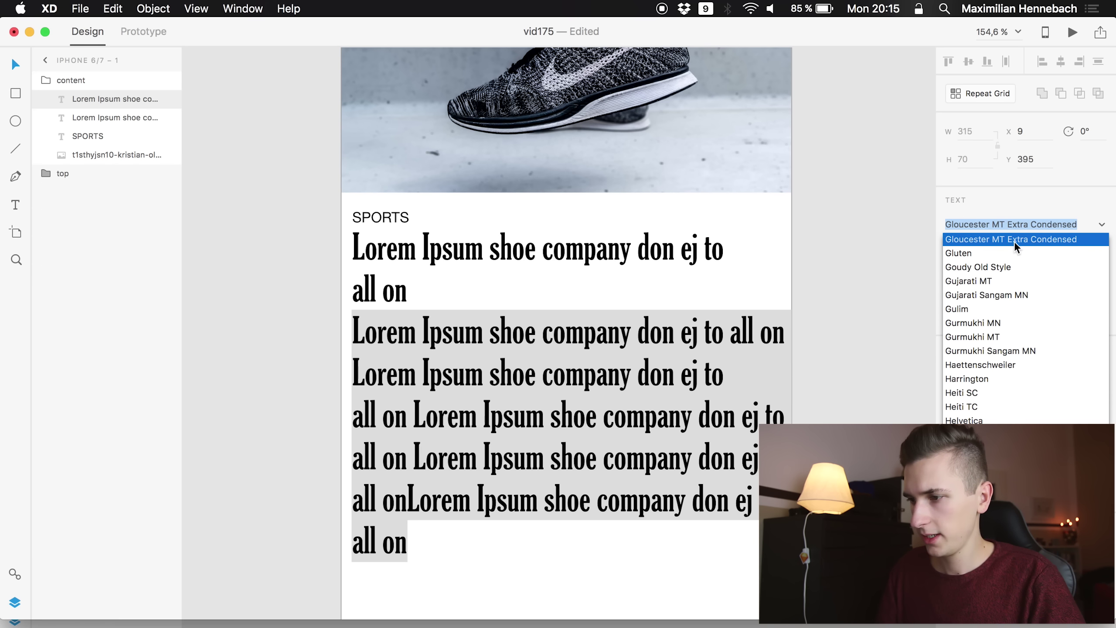
pyautogui.write('Hercul')
pyautogui.press('Return')
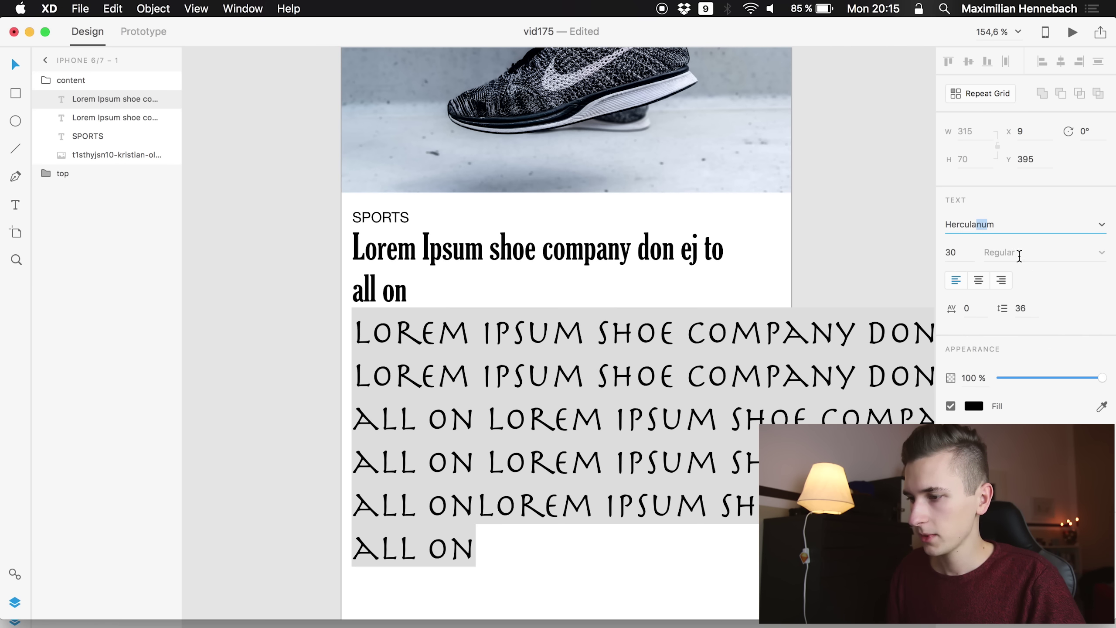
pyautogui.press('super+a')
pyautogui.write('He')
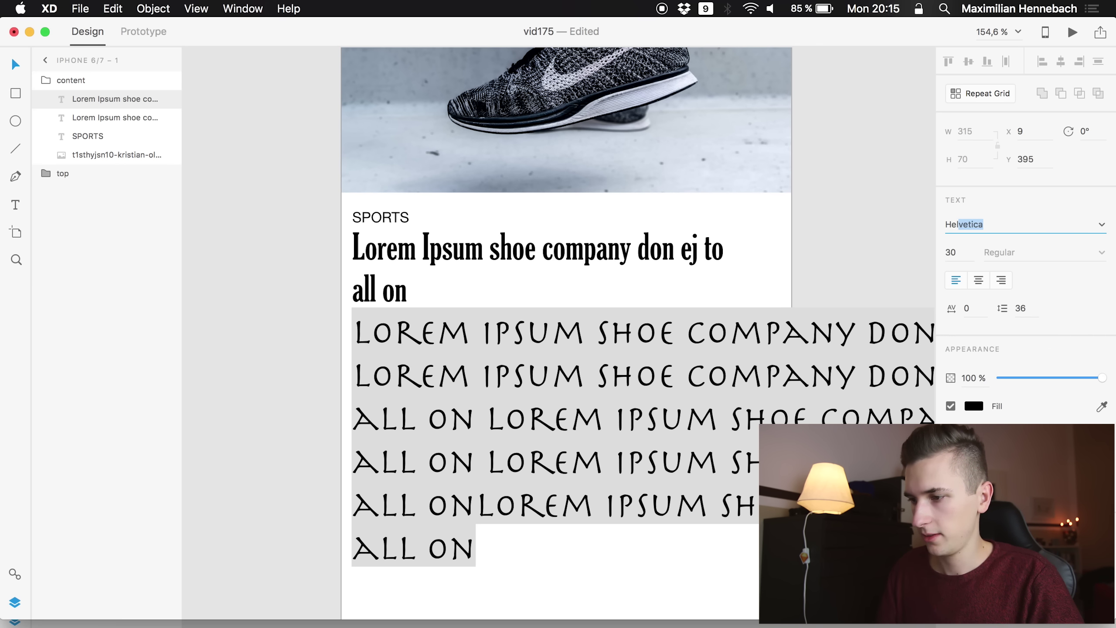
pyautogui.press('Return')
pyautogui.click(1102, 224)
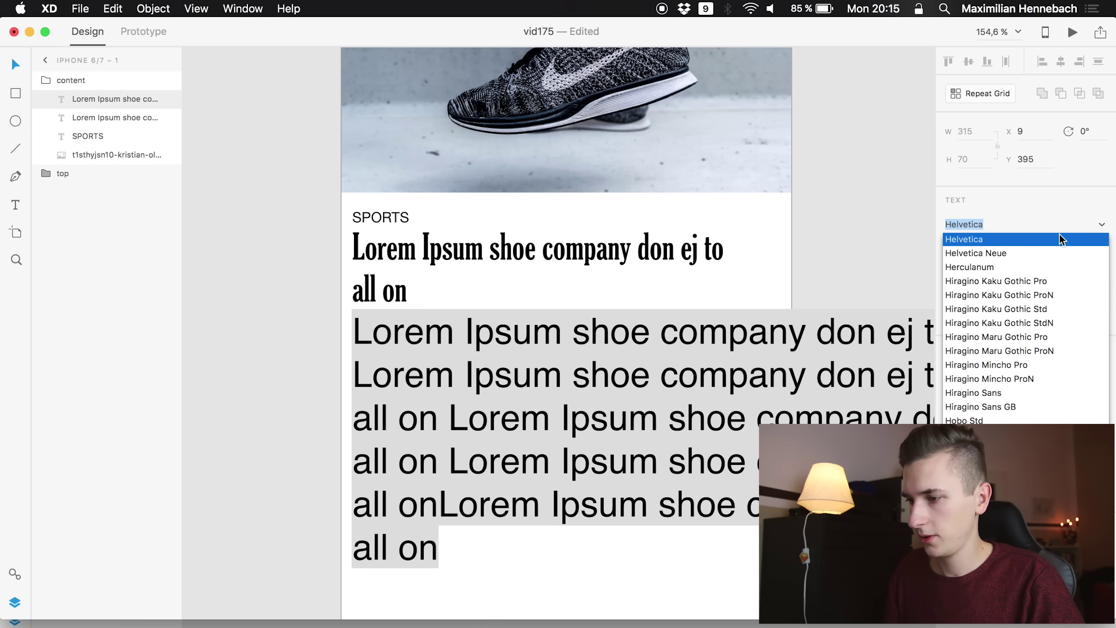
pyautogui.click(1031, 256)
pyautogui.click(1055, 257)
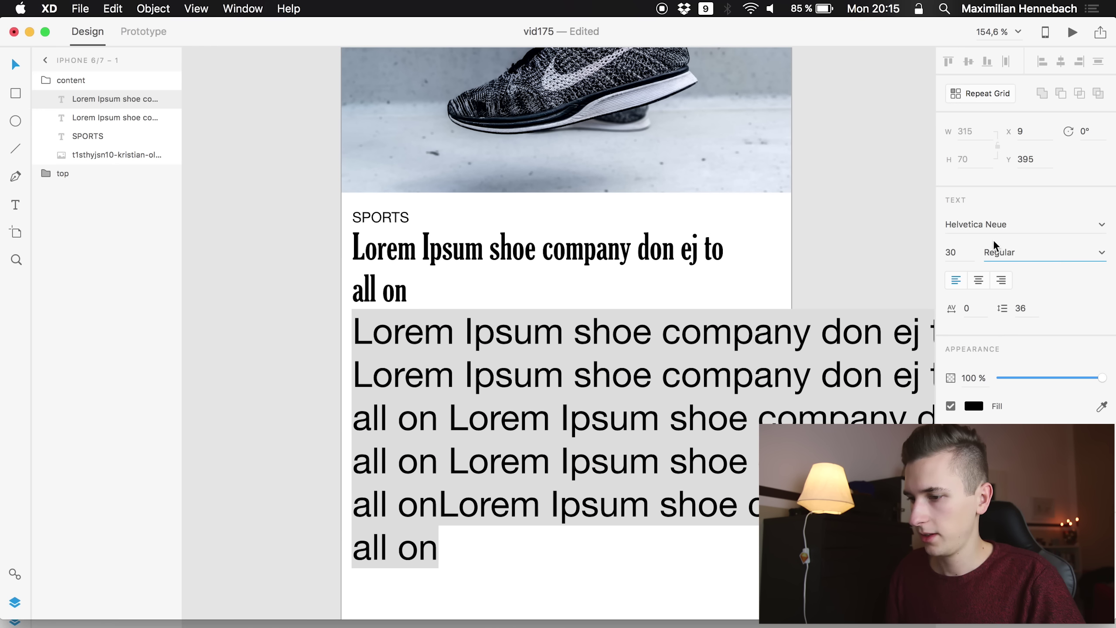
# - Set the paragraph's font size to 15
pyautogui.click(950, 254)
pyautogui.write('15')
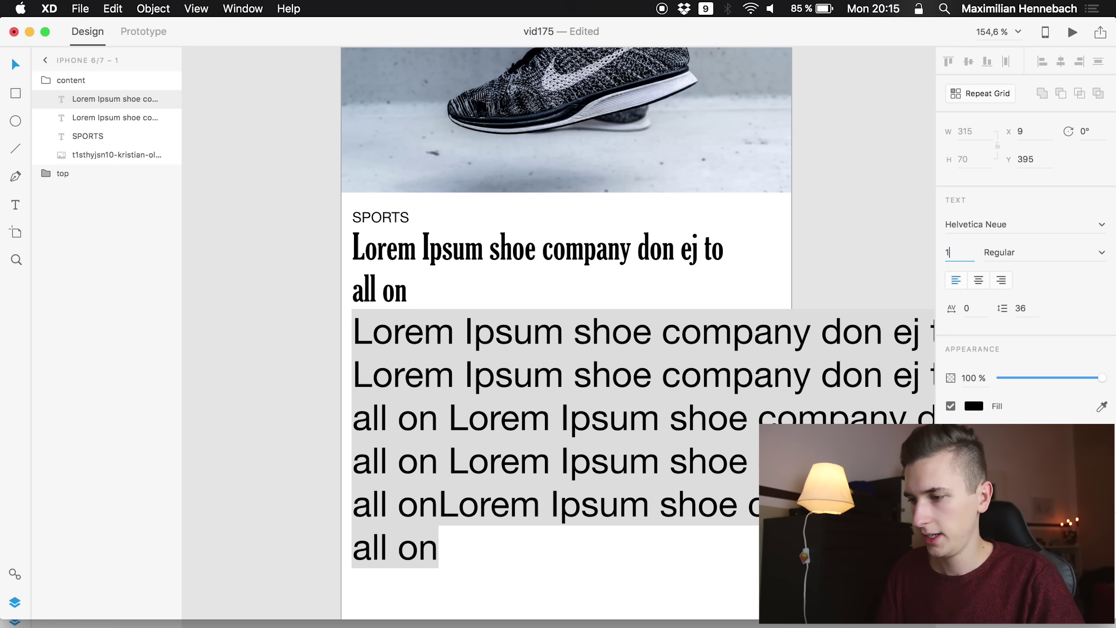
pyautogui.press('Return')
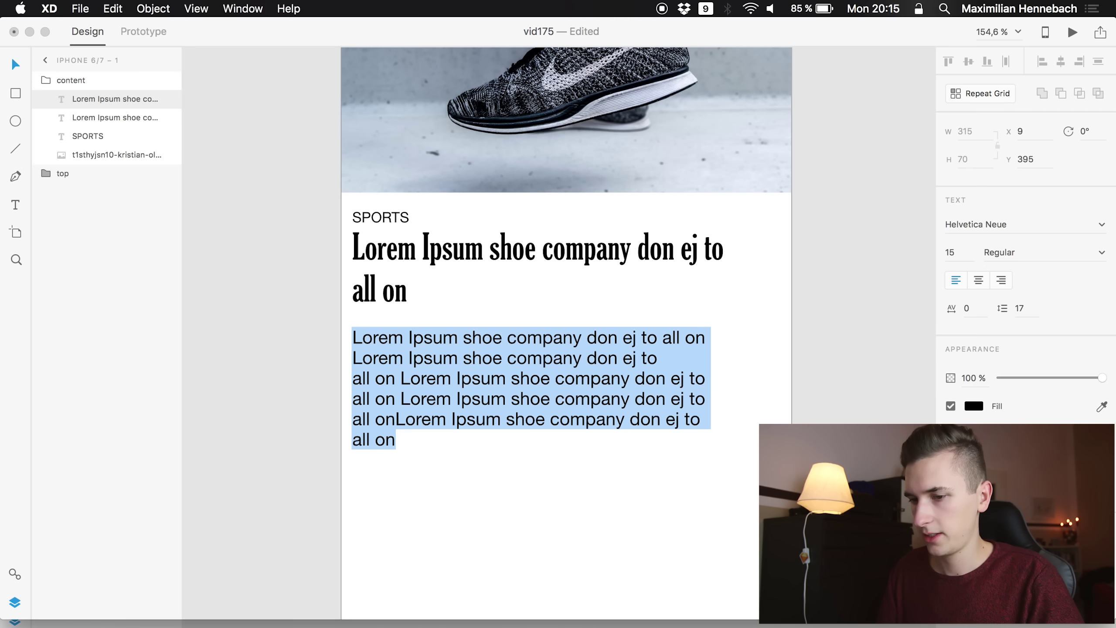
pyautogui.click(626, 487)
# - In the body text, join lines 2 and 3 upward and re-break before 'Ipsum' and 'shoe'
pyautogui.doubleClick(365, 376)
pyautogui.press('Escape')
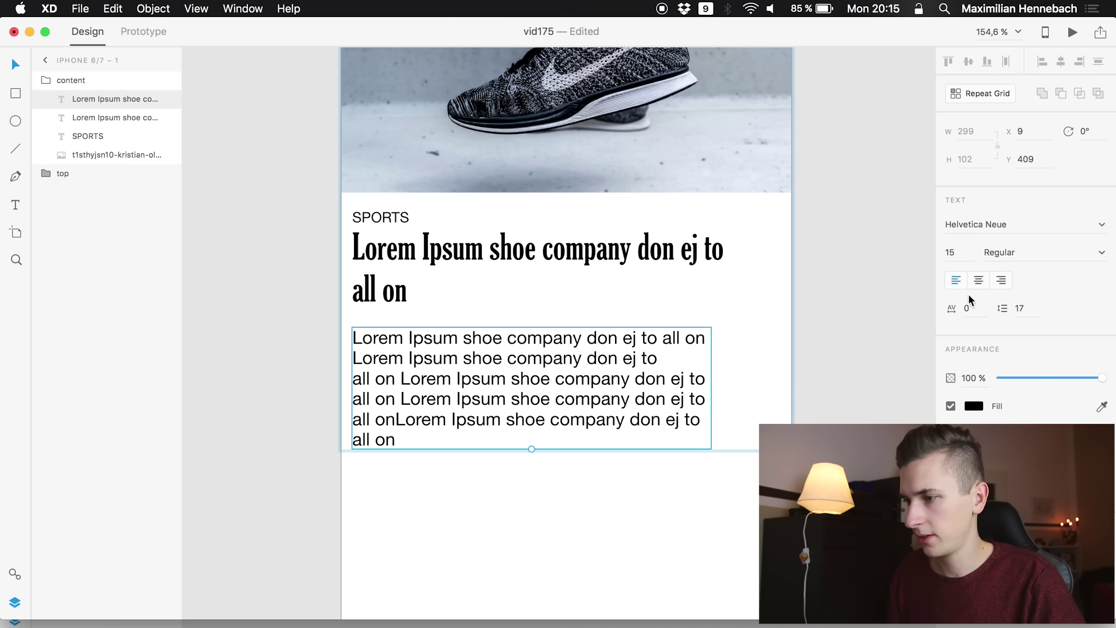
pyautogui.doubleClick(416, 366)
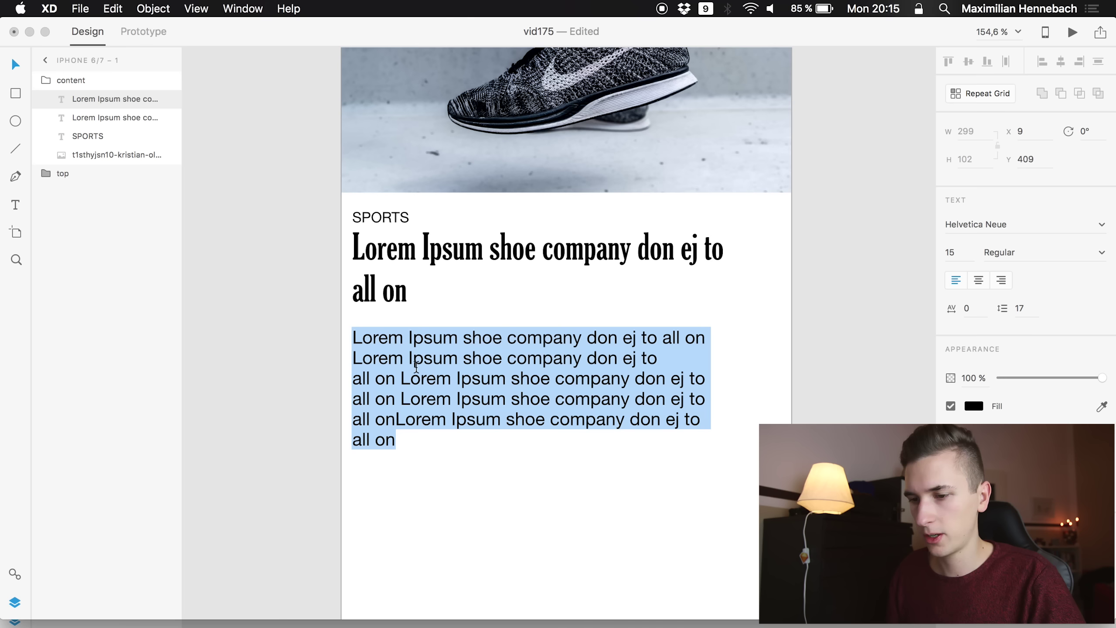
pyautogui.click(353, 365)
pyautogui.press('BackSpace')
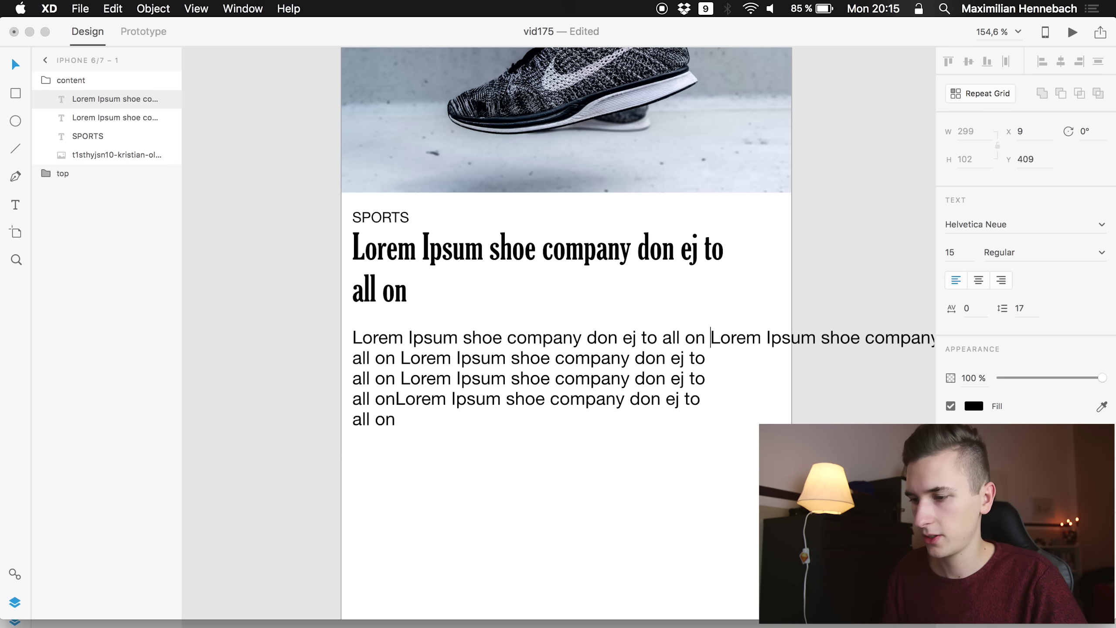
pyautogui.click(766, 337)
pyautogui.press('Return')
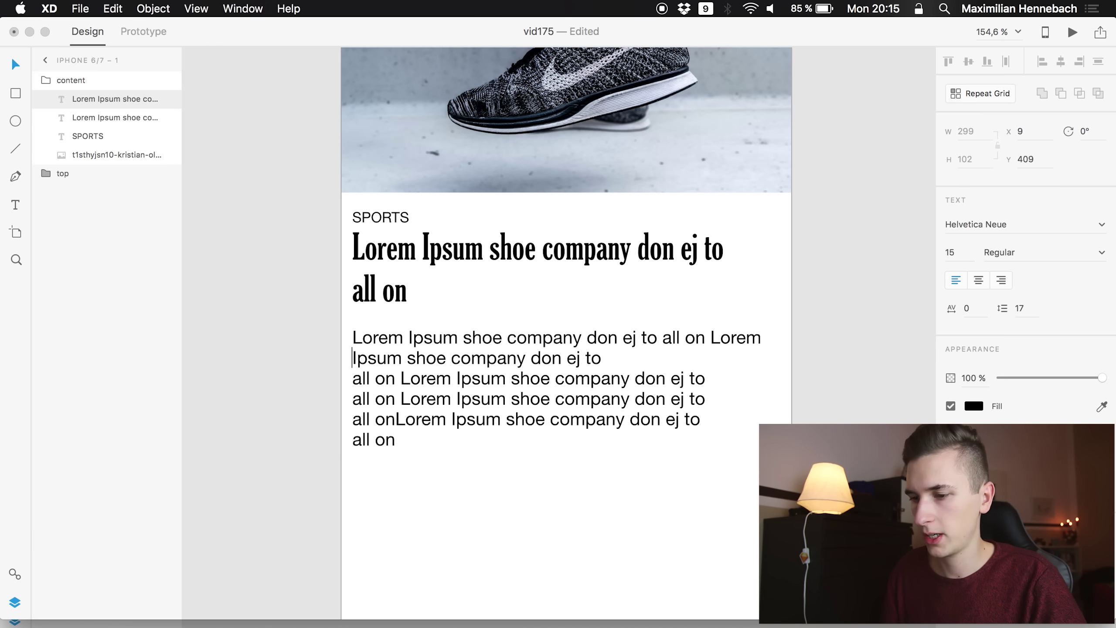
pyautogui.click(348, 375)
pyautogui.press('BackSpace')
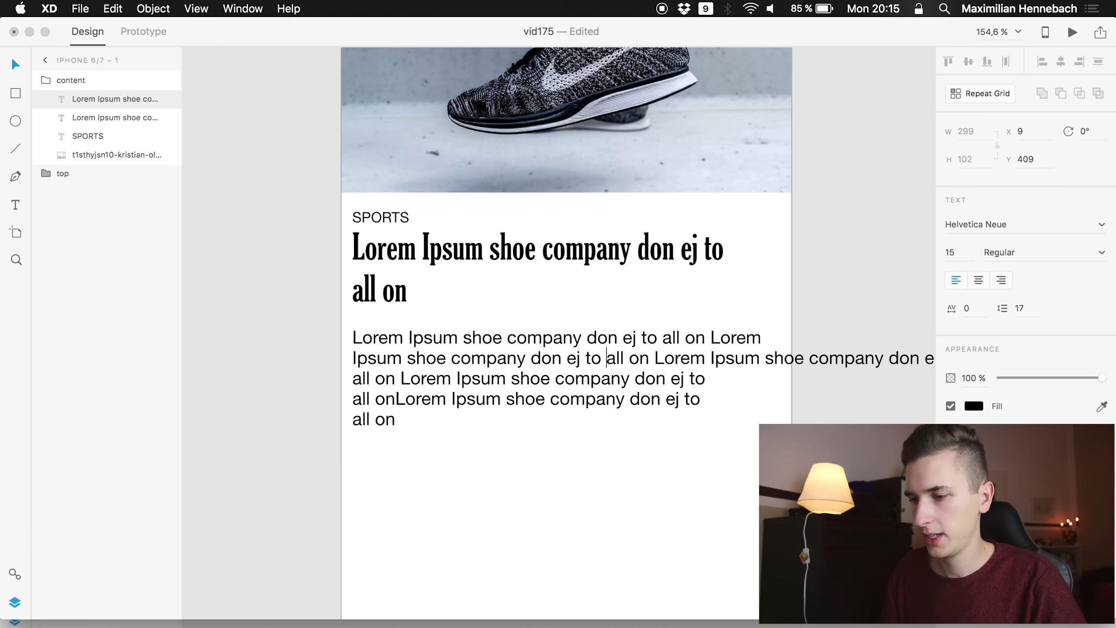
pyautogui.click(765, 358)
pyautogui.press('Return')
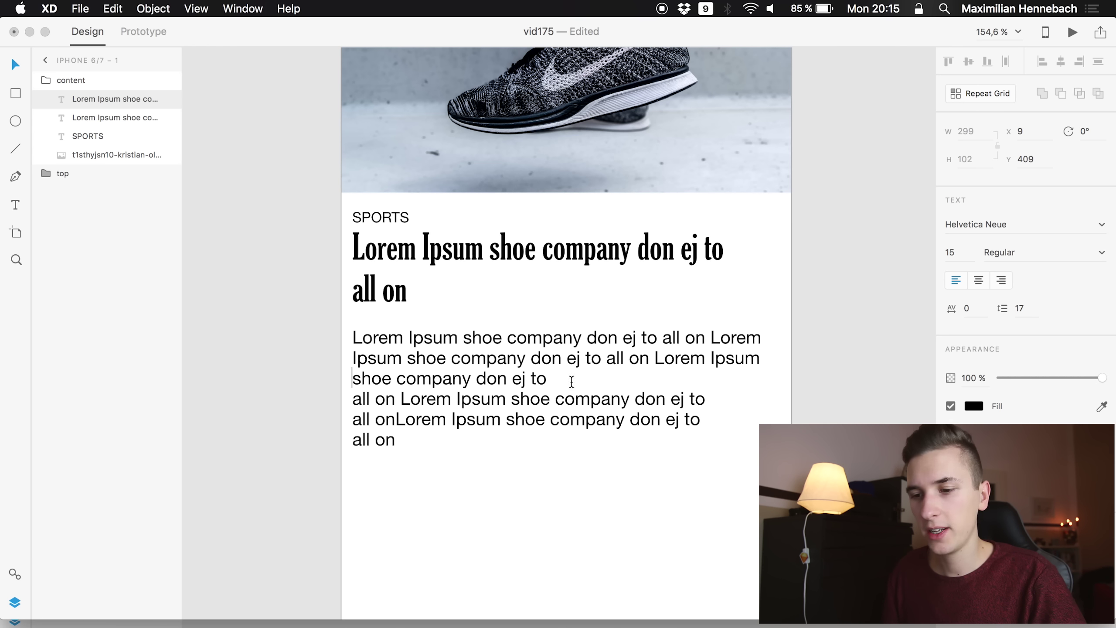
# - Join the remaining stray lines, re-breaking before 'company' and 'don ej to'
pyautogui.click(351, 398)
pyautogui.press('BackSpace')
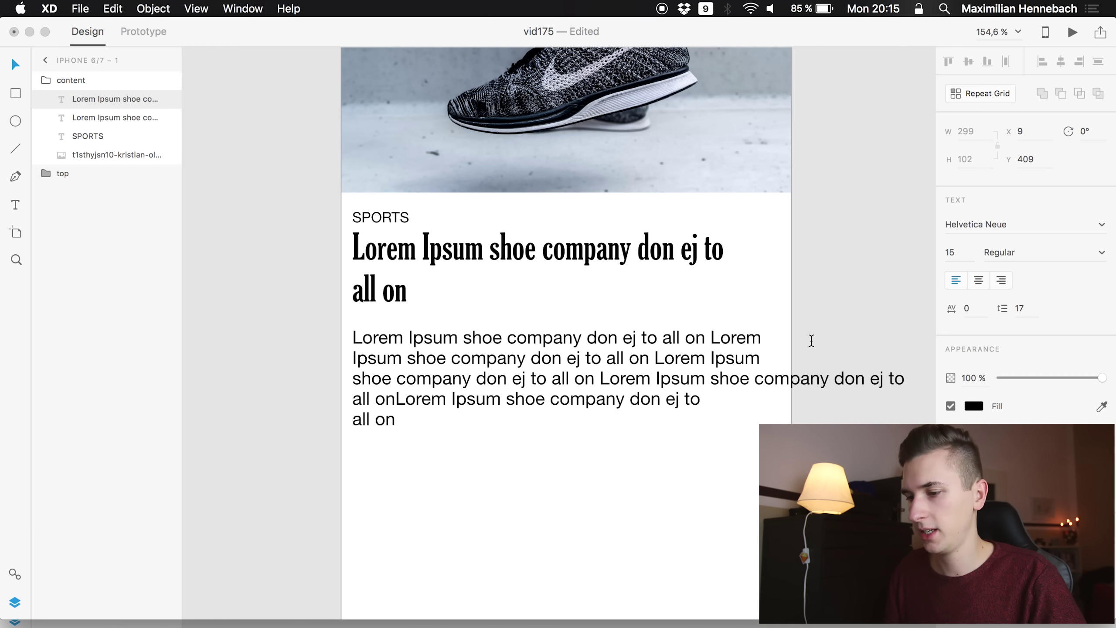
pyautogui.press('Return')
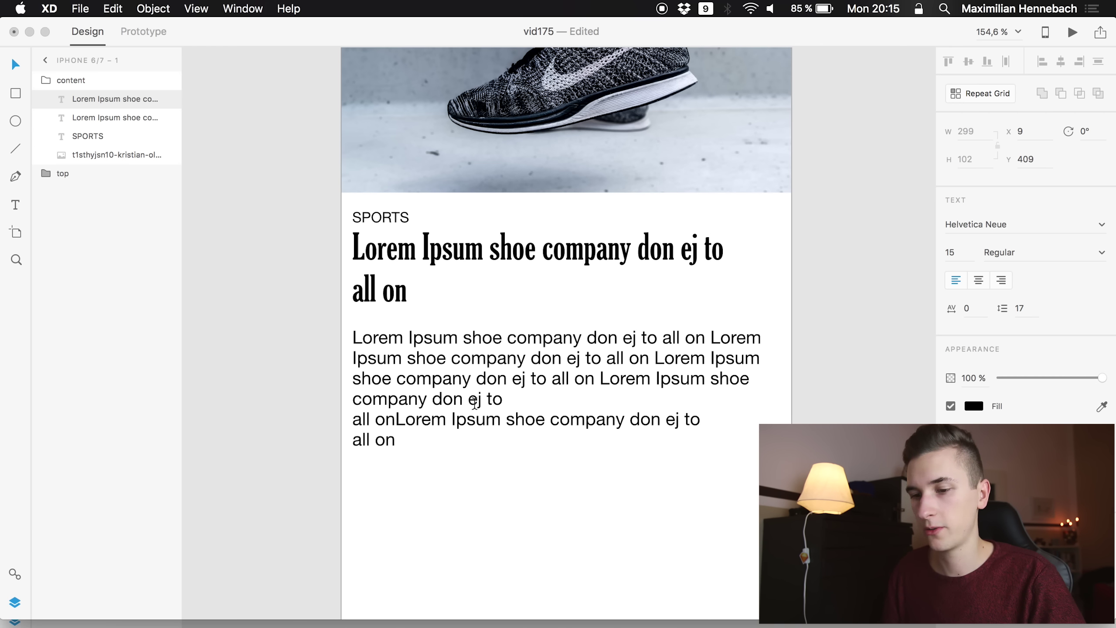
pyautogui.click(360, 414)
pyautogui.press('BackSpace')
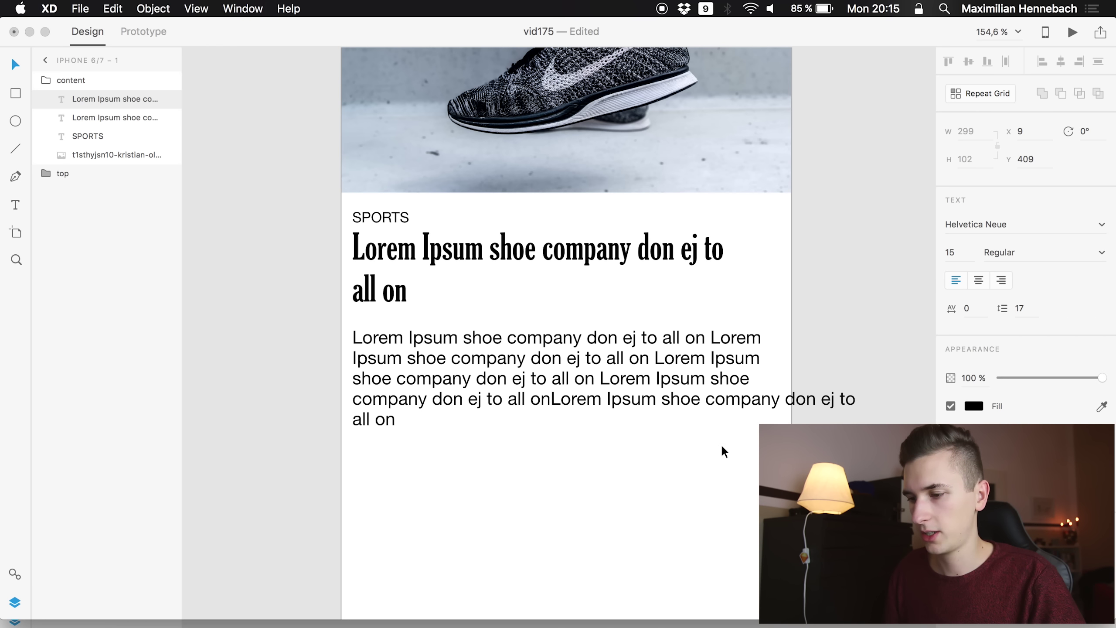
pyautogui.click(784, 399)
pyautogui.press('Return')
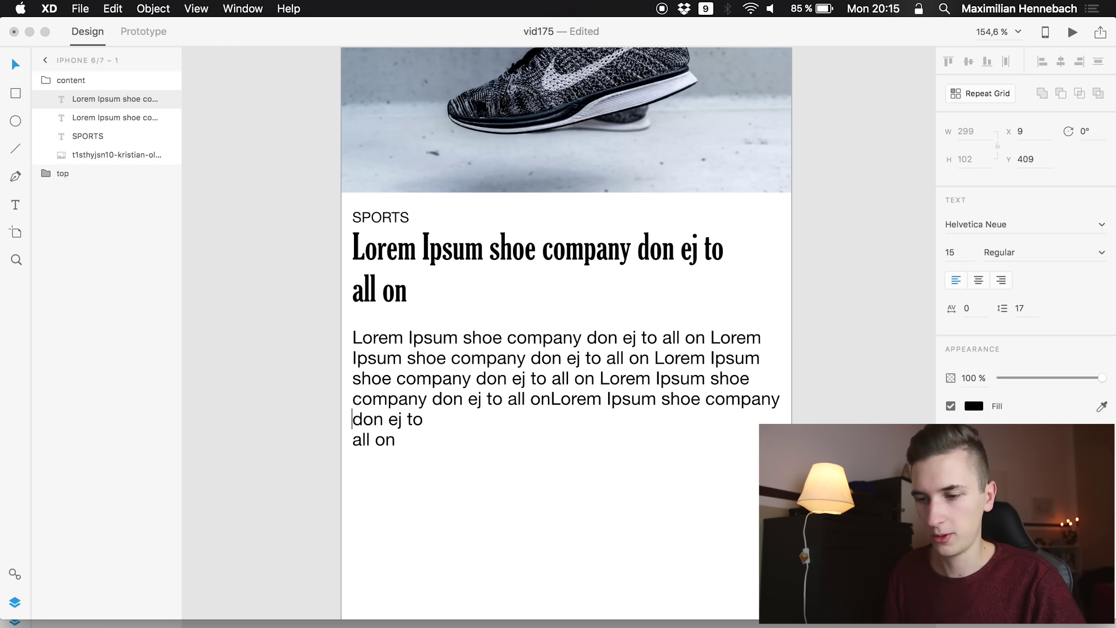
pyautogui.click(353, 439)
pyautogui.press('BackSpace')
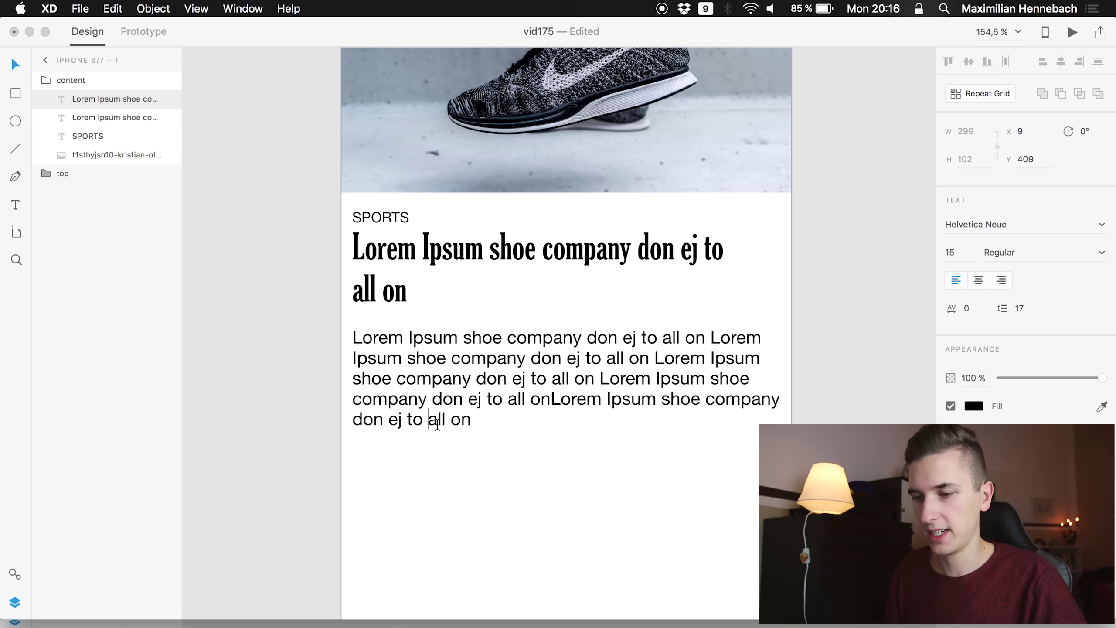
pyautogui.click(473, 420)
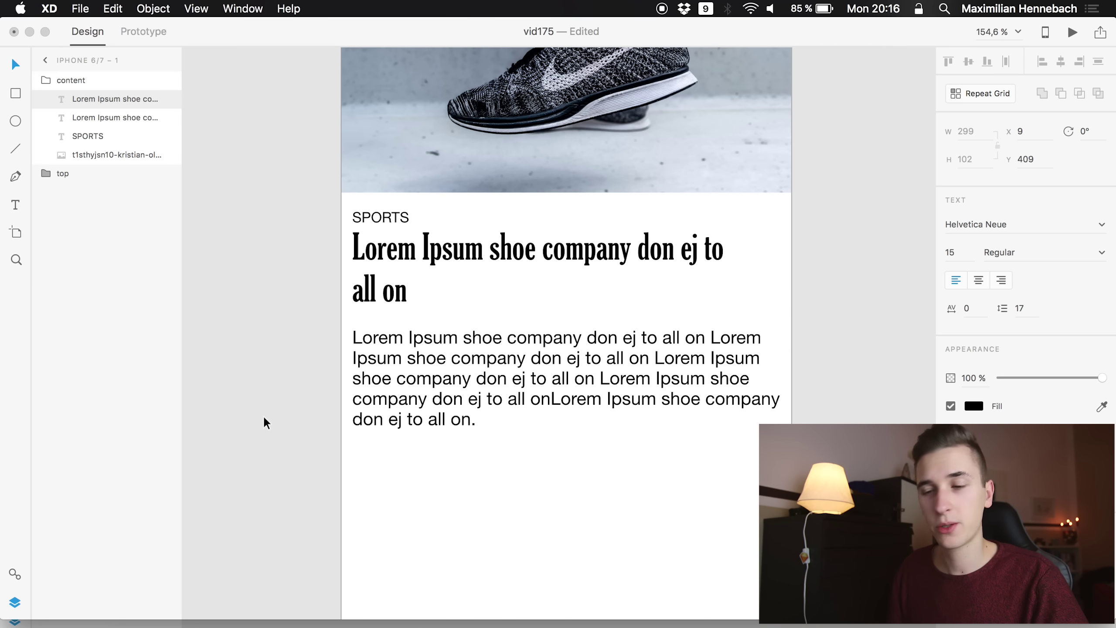
pyautogui.press('Escape')
pyautogui.press('Escape')
# - Re-edit the paragraph to break before 'company' and join the last line onto it
pyautogui.click(571, 391)
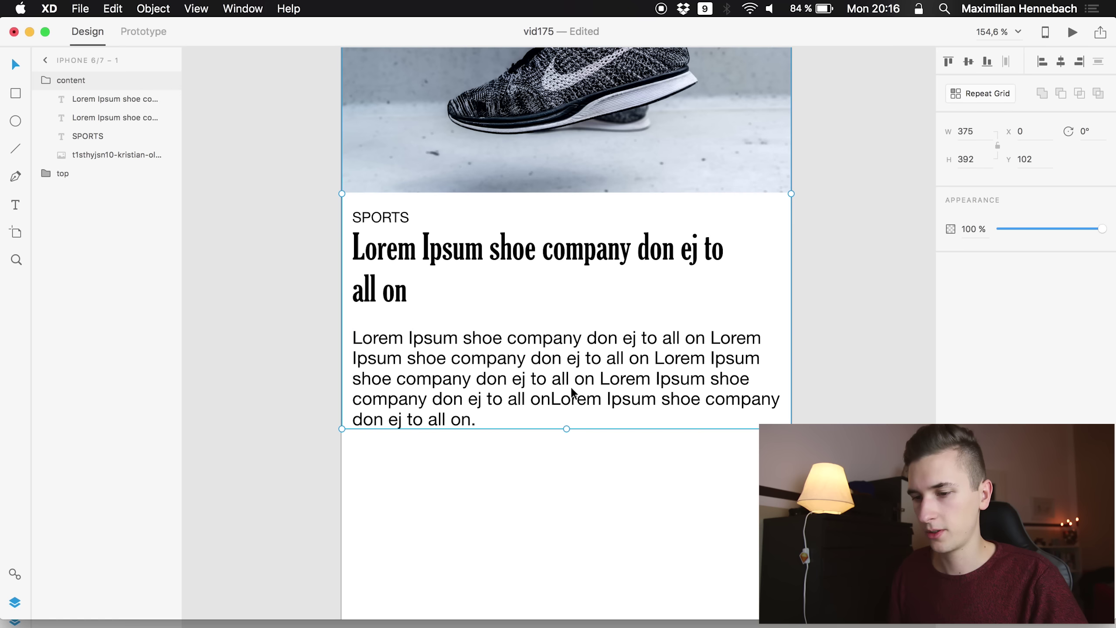
pyautogui.click(572, 391)
pyautogui.doubleClick(715, 397)
pyautogui.click(704, 399)
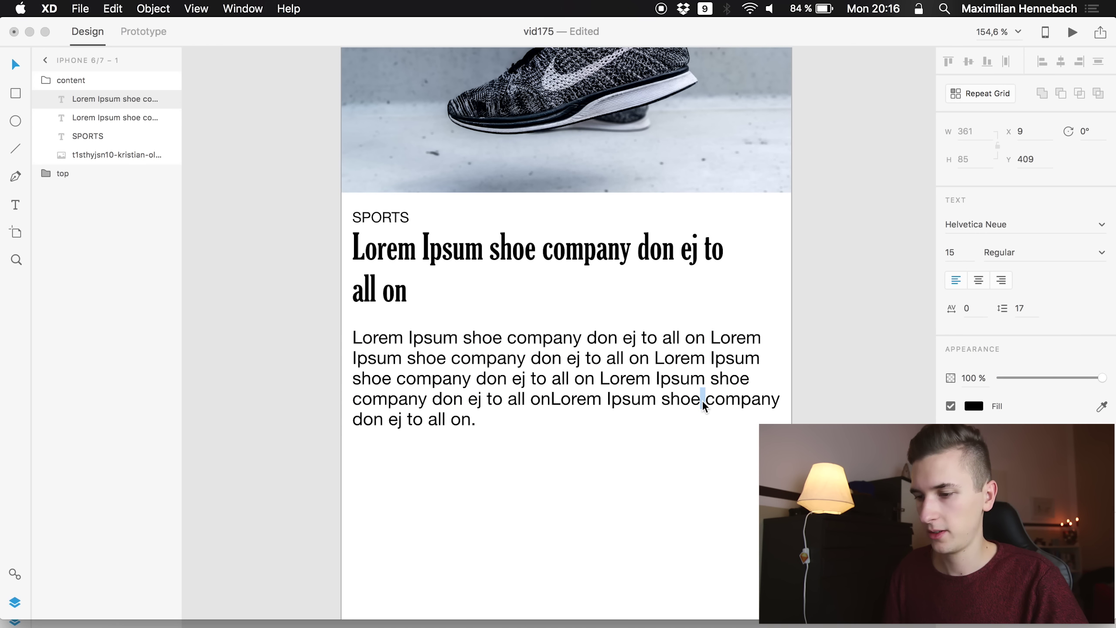
pyautogui.press('Return')
pyautogui.write('#')
pyautogui.press('BackSpace')
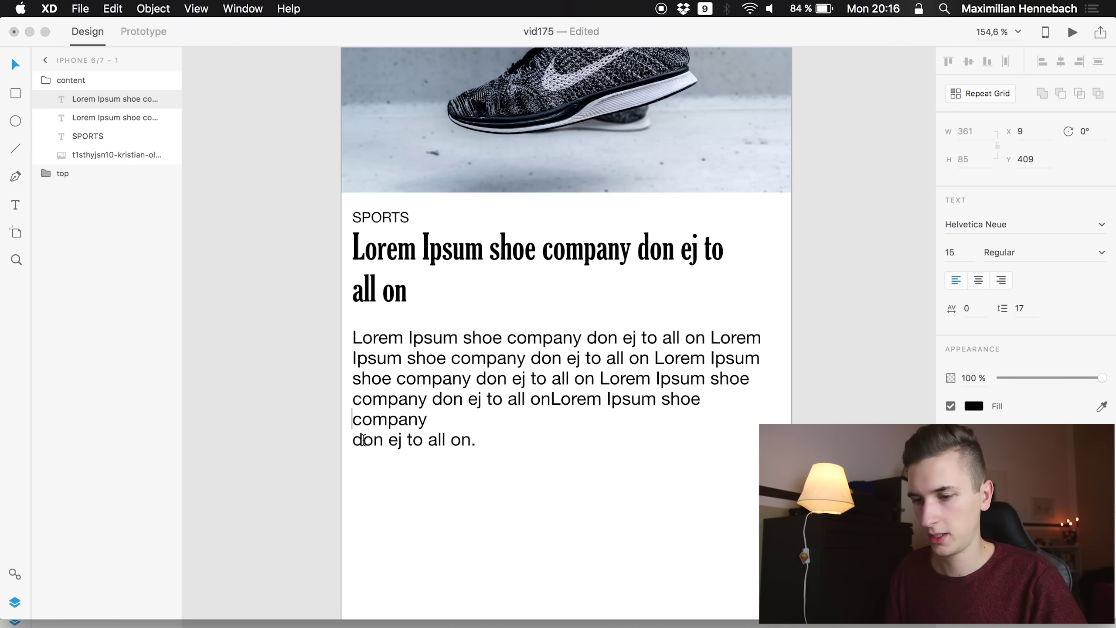
pyautogui.press('BackSpace')
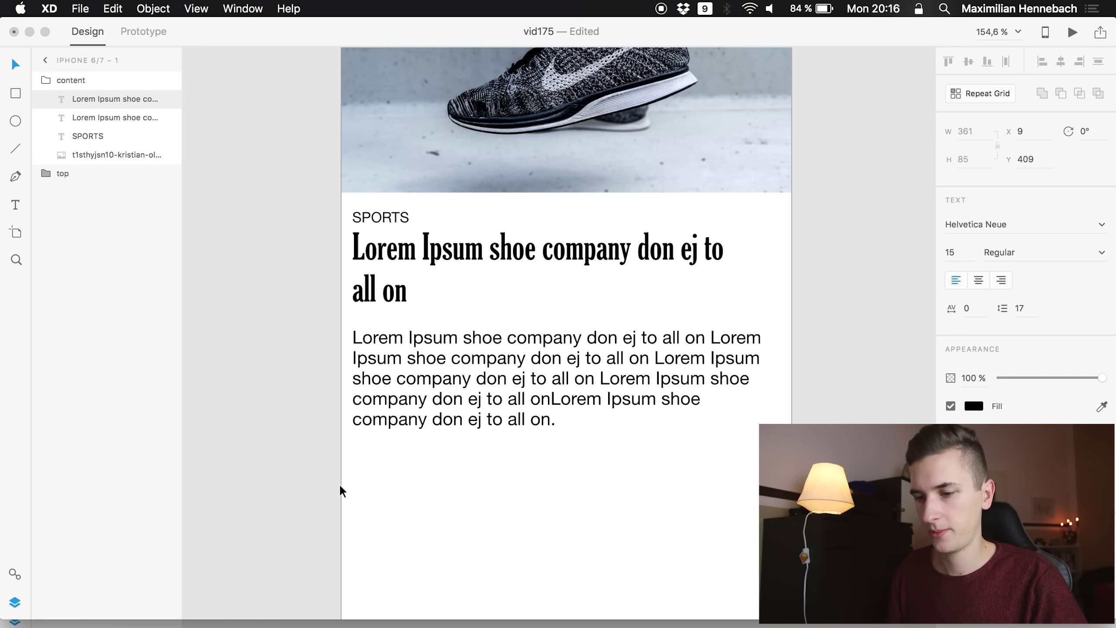
pyautogui.press('Escape')
pyautogui.press('Escape')
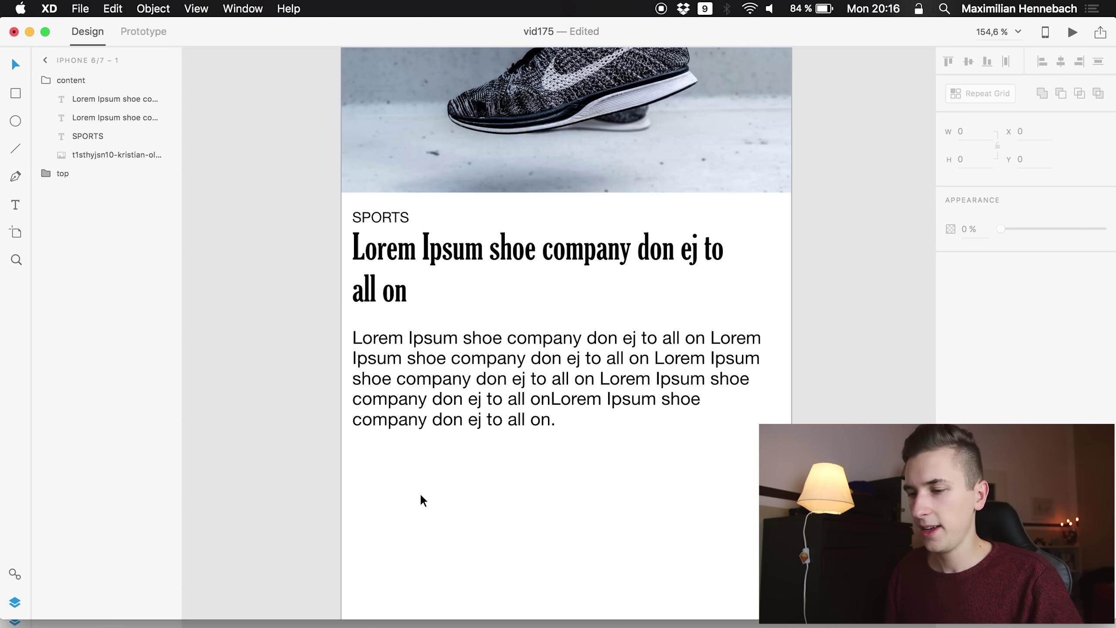
# - Select the body paragraph inside the content group and nudge it up toward the headline
pyautogui.scroll(2, 423, 487)
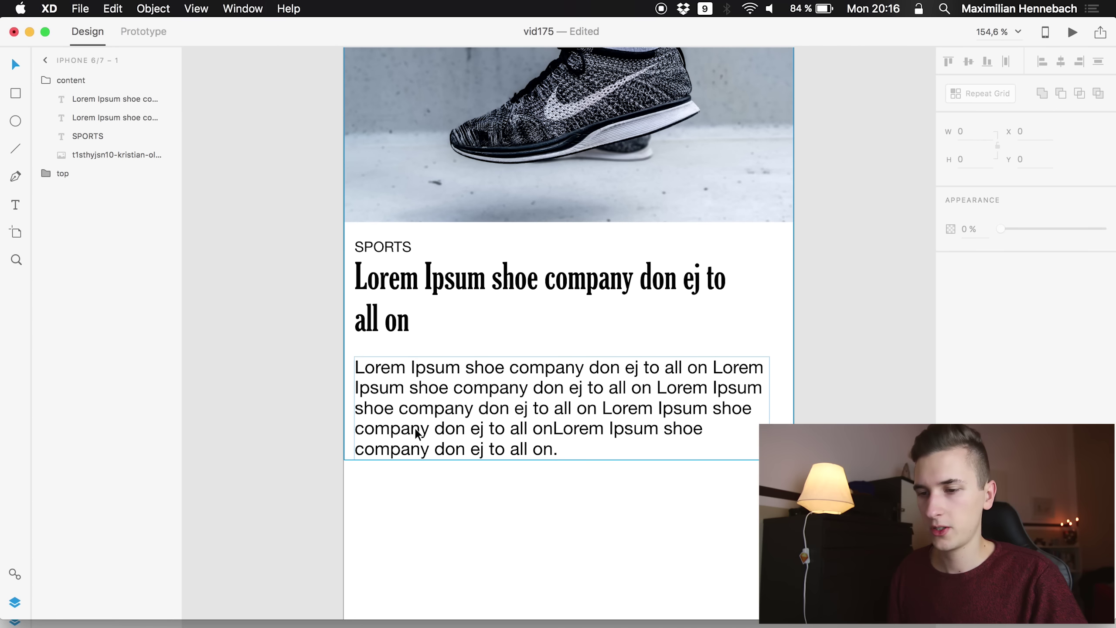
pyautogui.moveTo(418, 429); pyautogui.dragTo(415, 433)
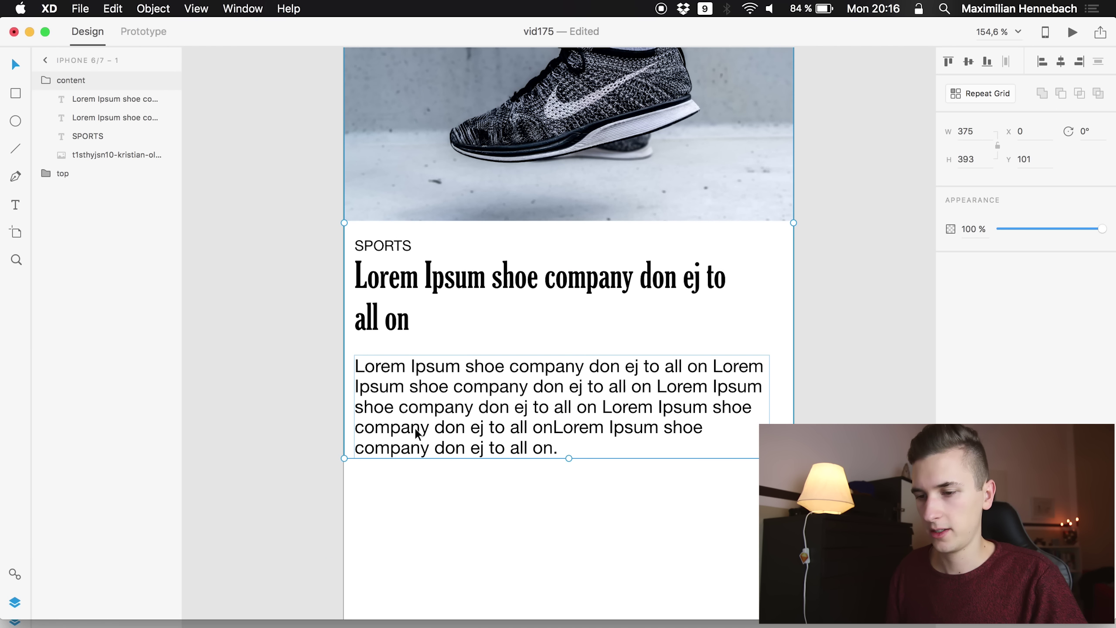
pyautogui.doubleClick(416, 433)
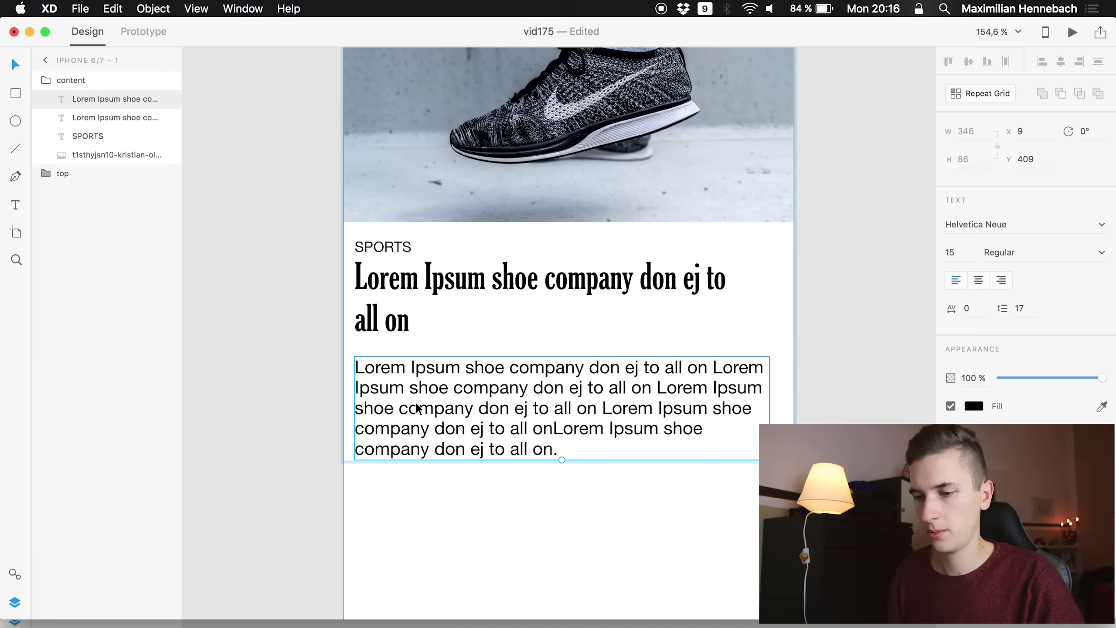
pyautogui.doubleClick(416, 390)
pyautogui.press('Escape')
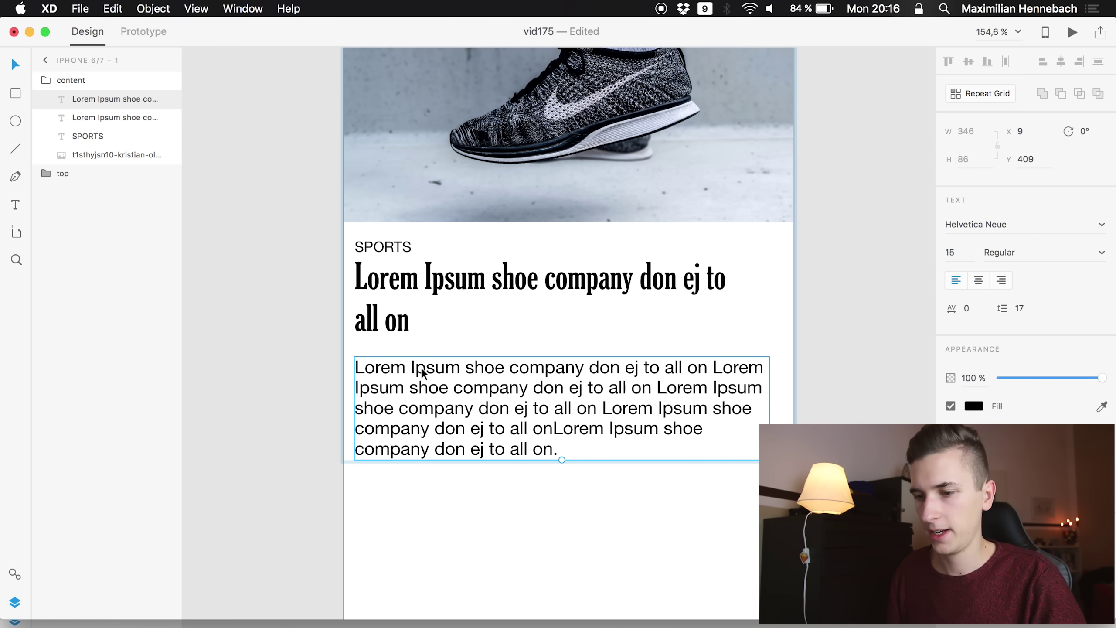
pyautogui.press('Up')
pyautogui.press('Up')
pyautogui.press('Up')
pyautogui.press('Up')
pyautogui.press('Up')
pyautogui.press('Up')
pyautogui.press('Up')
pyautogui.press('Up')
pyautogui.press('Up')
pyautogui.press('Up')
pyautogui.press('Up')
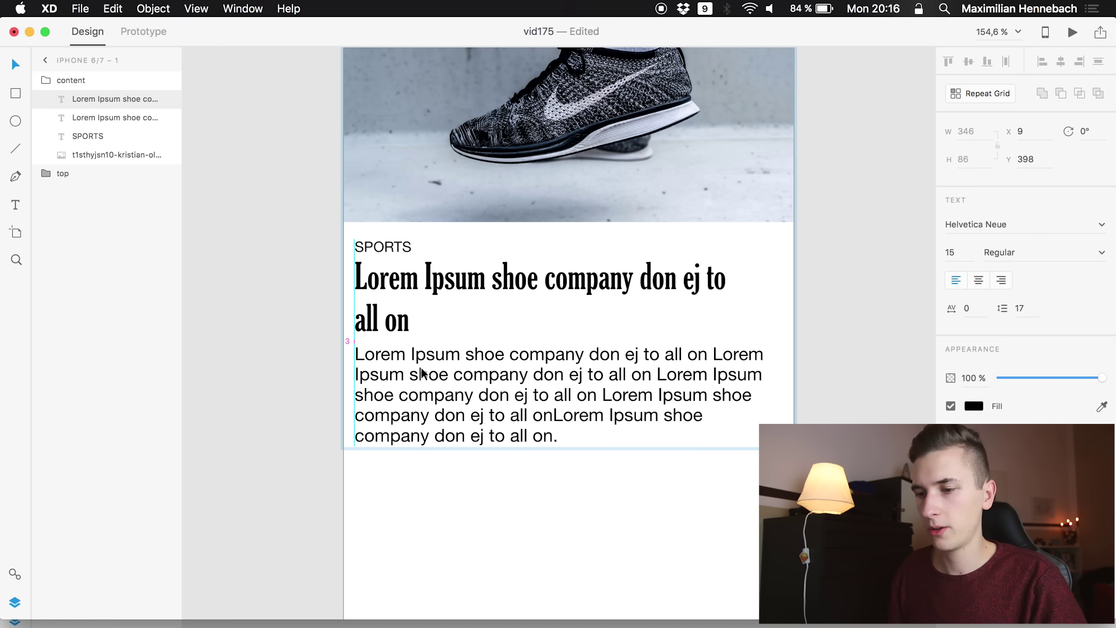
# - Duplicate the content group, undo the duplicate, and reselect the body paragraph
pyautogui.scroll(2, 422, 374)
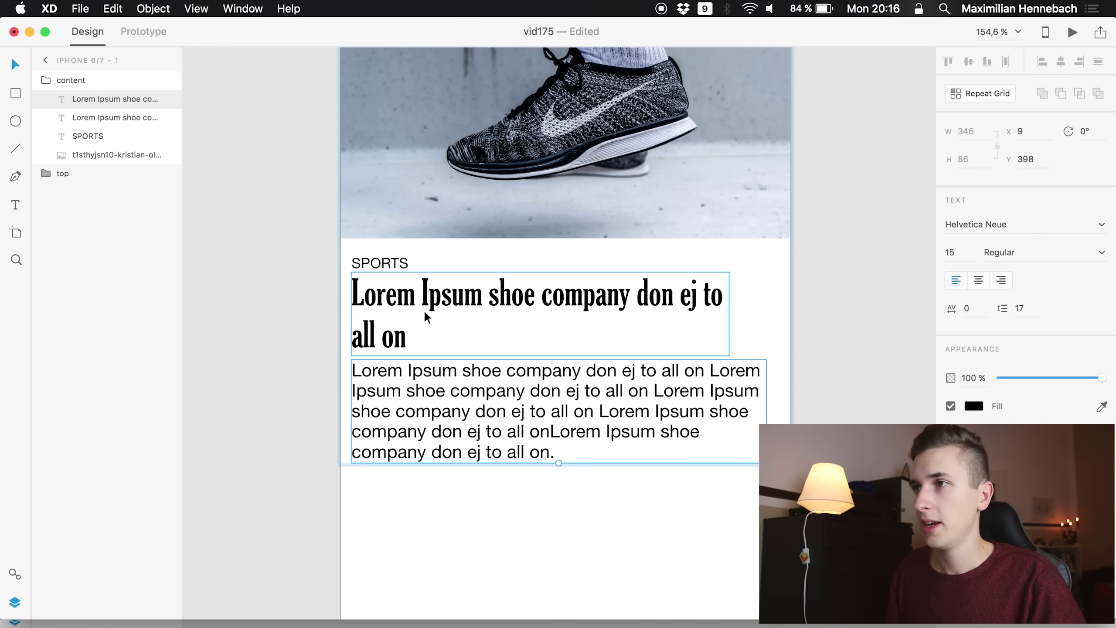
pyautogui.scroll(-3, 486, 356)
pyautogui.scroll(-3, 485, 356)
pyautogui.scroll(2, 486, 356)
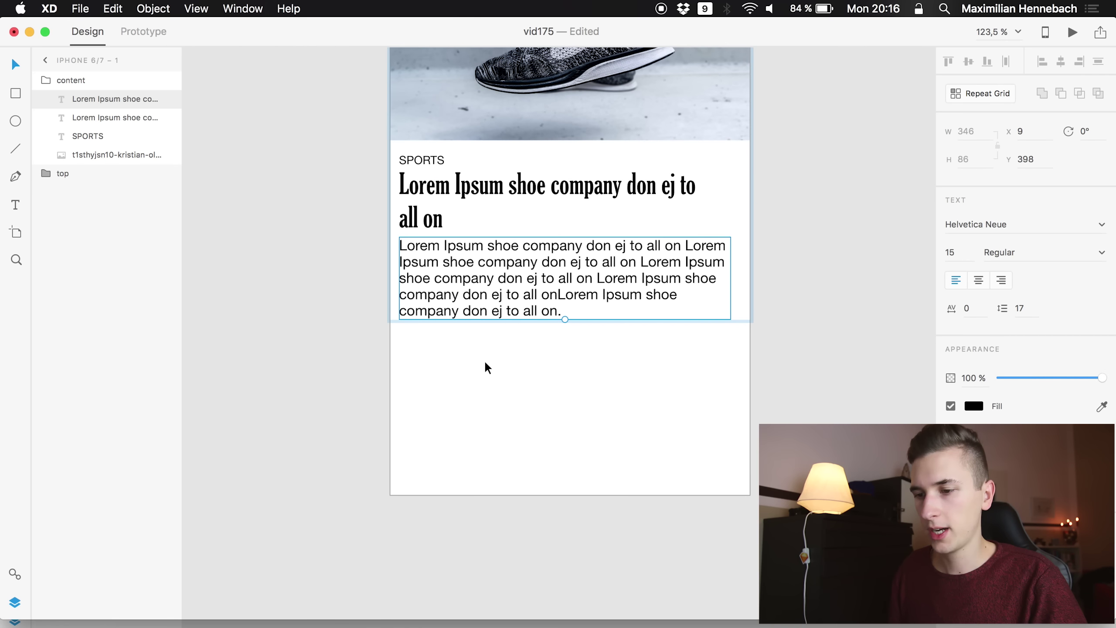
pyautogui.click(484, 360)
pyautogui.click(502, 290)
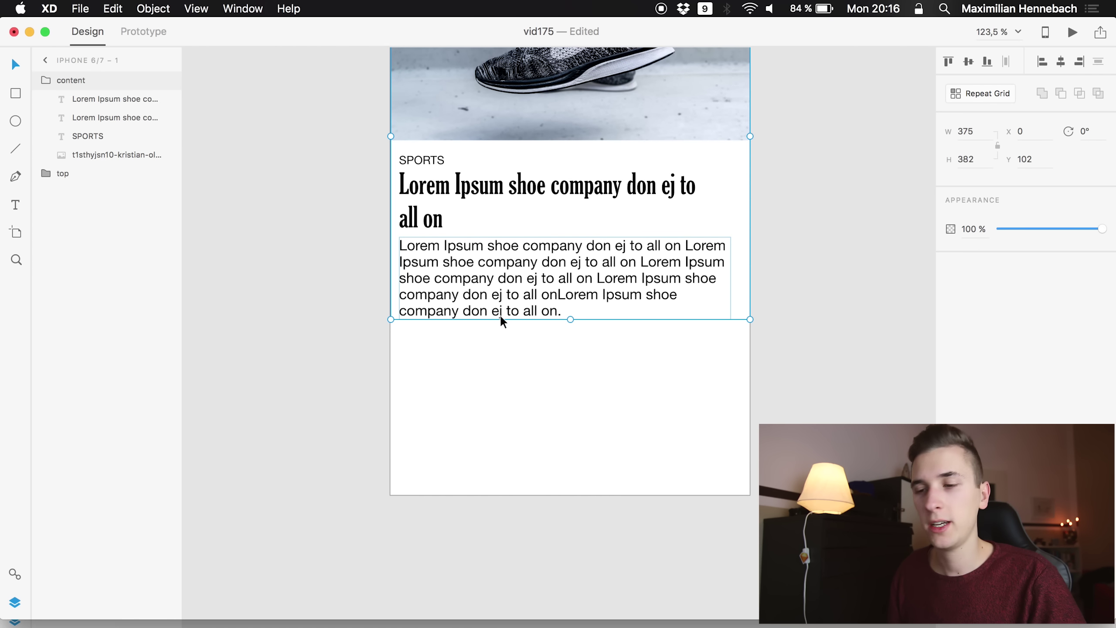
pyautogui.press('super+d')
pyautogui.press('super+z')
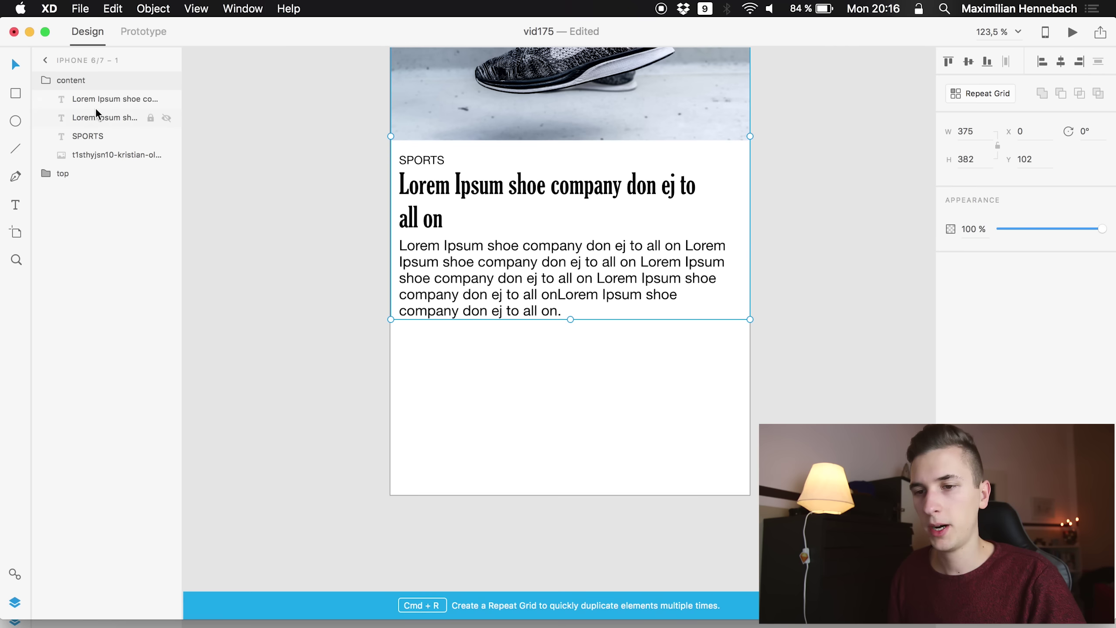
pyautogui.click(95, 107)
# - Duplicate the body paragraph below itself and change the copy's text to '11h ago'
pyautogui.press('super+d')
pyautogui.hotkey('shift', 'Down')
pyautogui.hotkey('shift', 'Down')
pyautogui.hotkey('shift', 'Down')
pyautogui.hotkey('shift', 'Down')
pyautogui.hotkey('shift', 'Down')
pyautogui.hotkey('shift', 'Down')
pyautogui.hotkey('shift', 'Down')
pyautogui.hotkey('shift', 'Down')
pyautogui.hotkey('shift', 'Down')
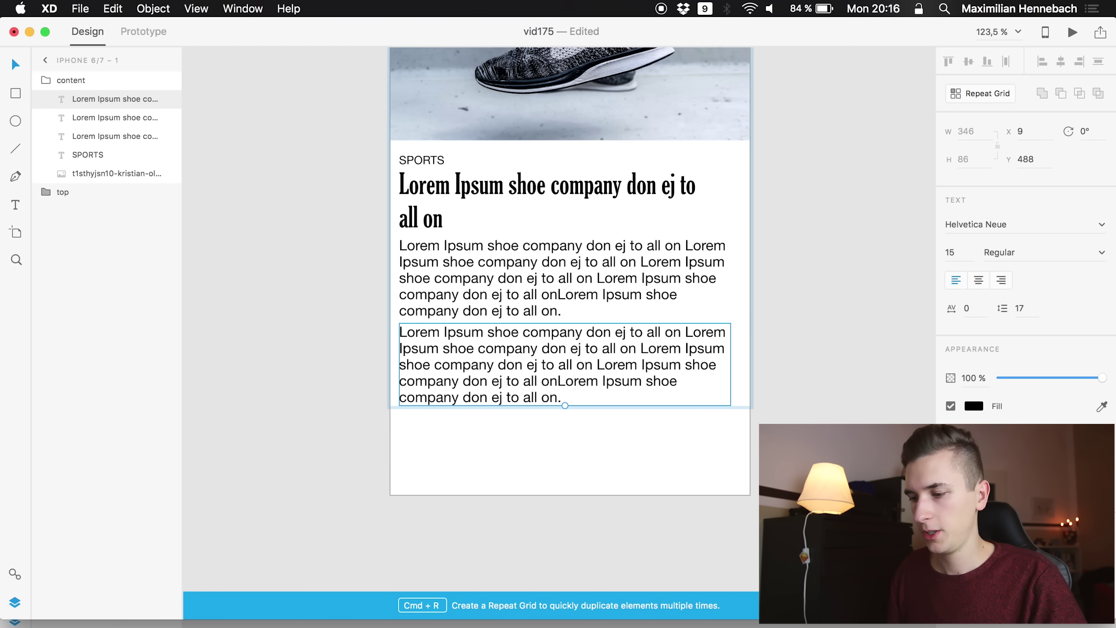
pyautogui.doubleClick(541, 387)
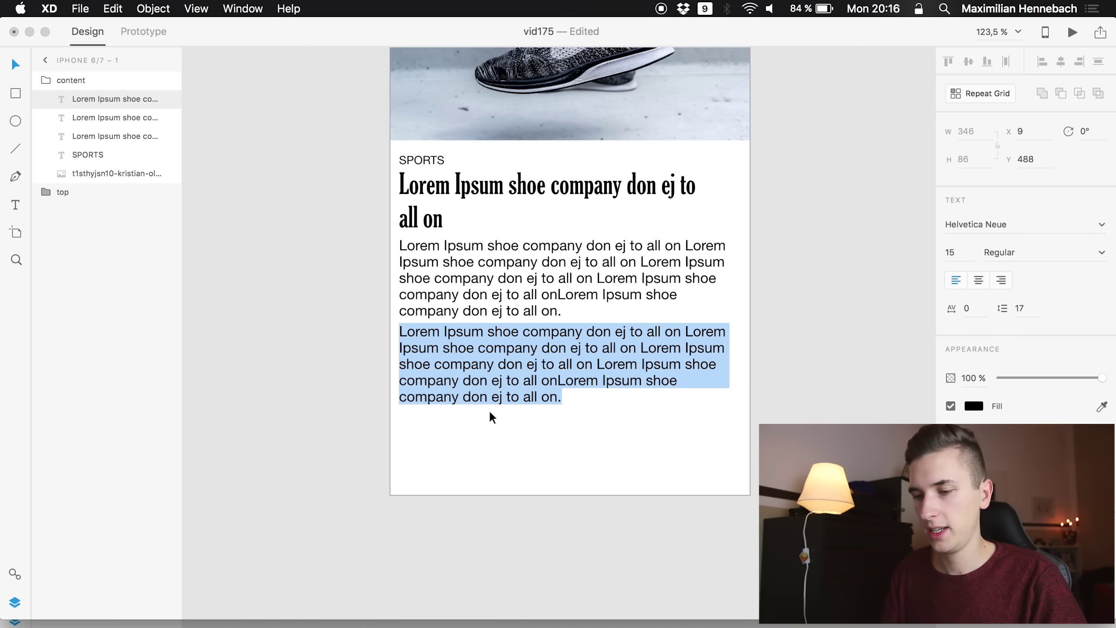
pyautogui.write('11h')
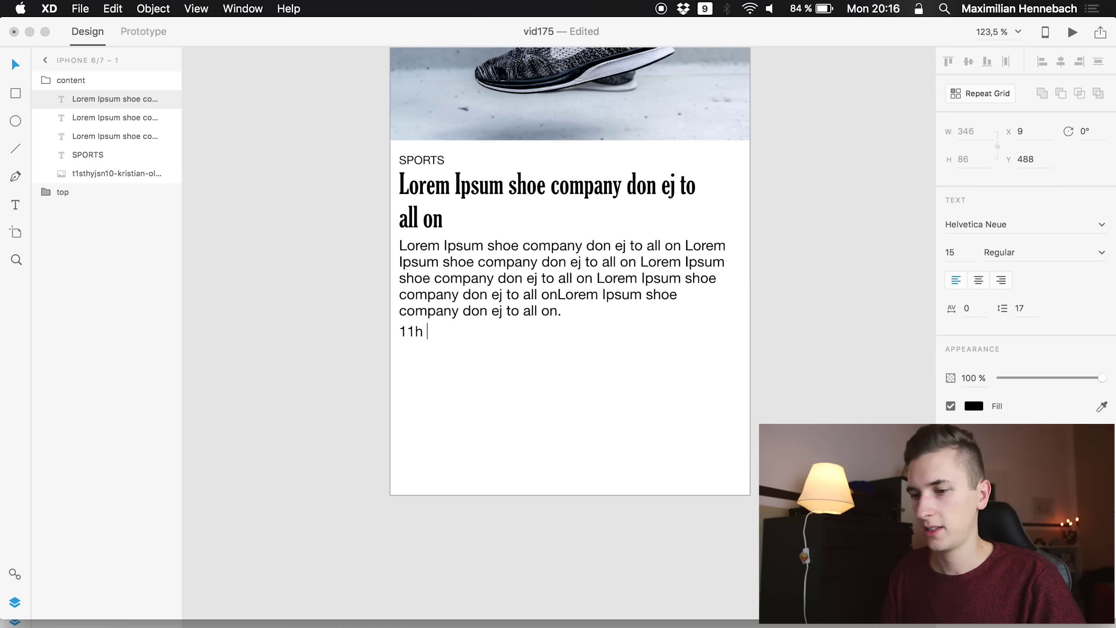
pyautogui.write(' ago')
pyautogui.press('super+a')
pyautogui.press('Escape')
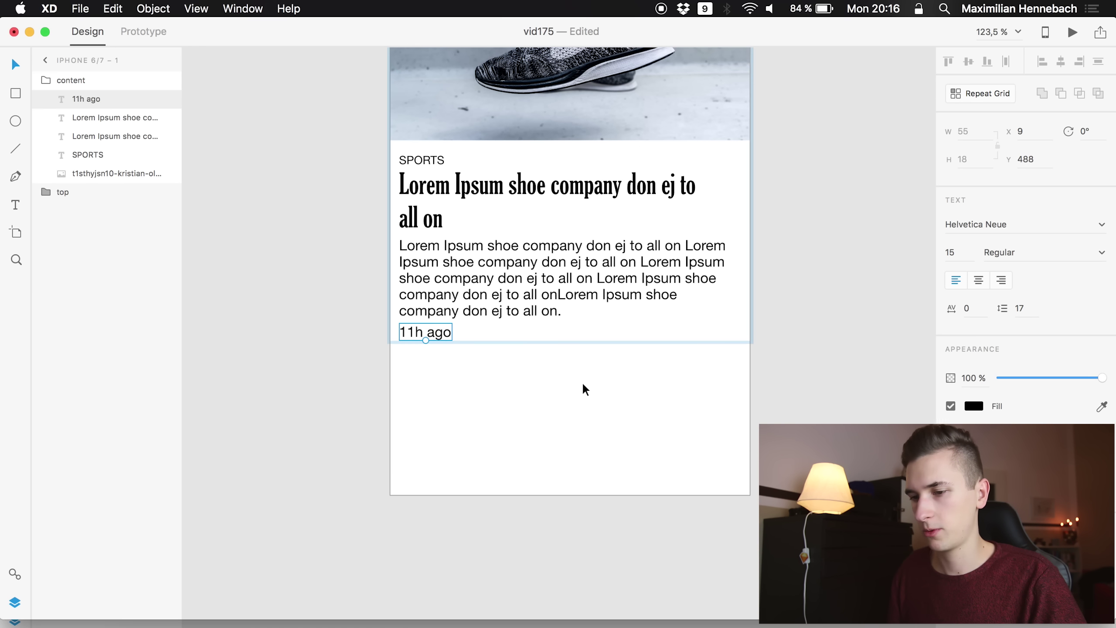
# - Move '11h ago' slightly lower and shrink it to 12 pt
pyautogui.moveTo(429, 333); pyautogui.dragTo(433, 339)
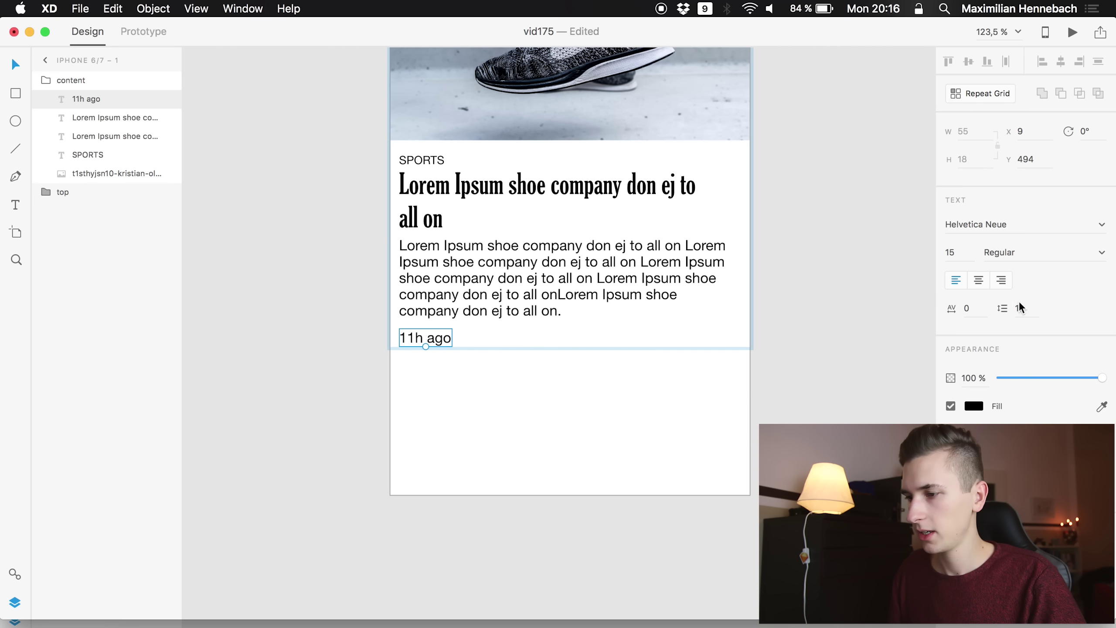
pyautogui.press('Down')
pyautogui.press('Down')
pyautogui.press('Down')
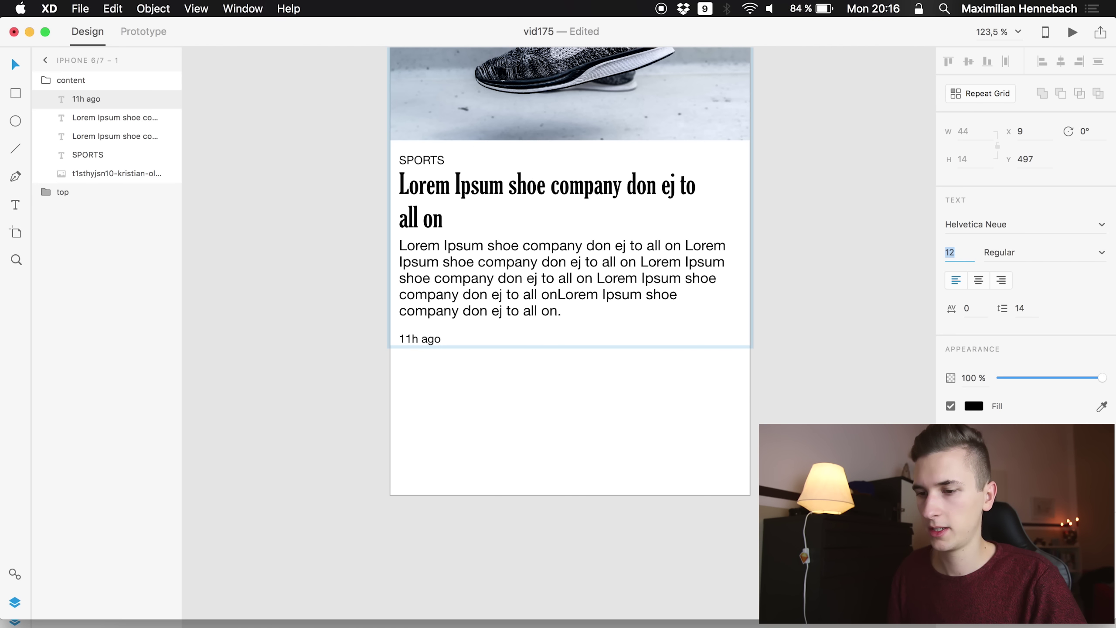
pyautogui.click(630, 408)
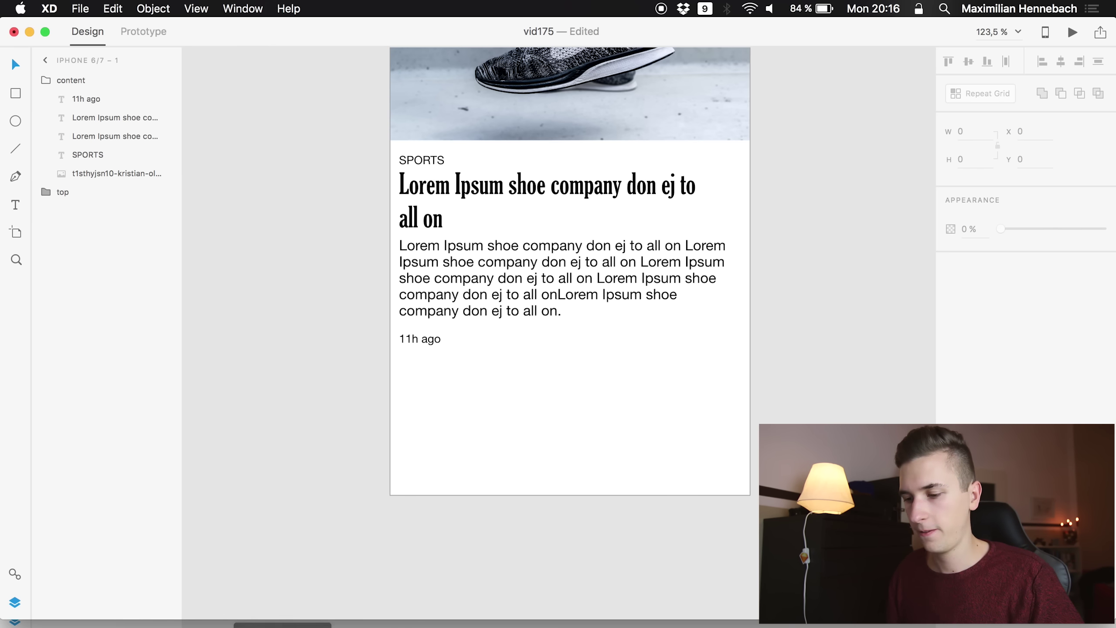
# - Copy the share and heart-outline icons from the Sketch Material Design Icons file and paste them into XD
pyautogui.click(639, 624)
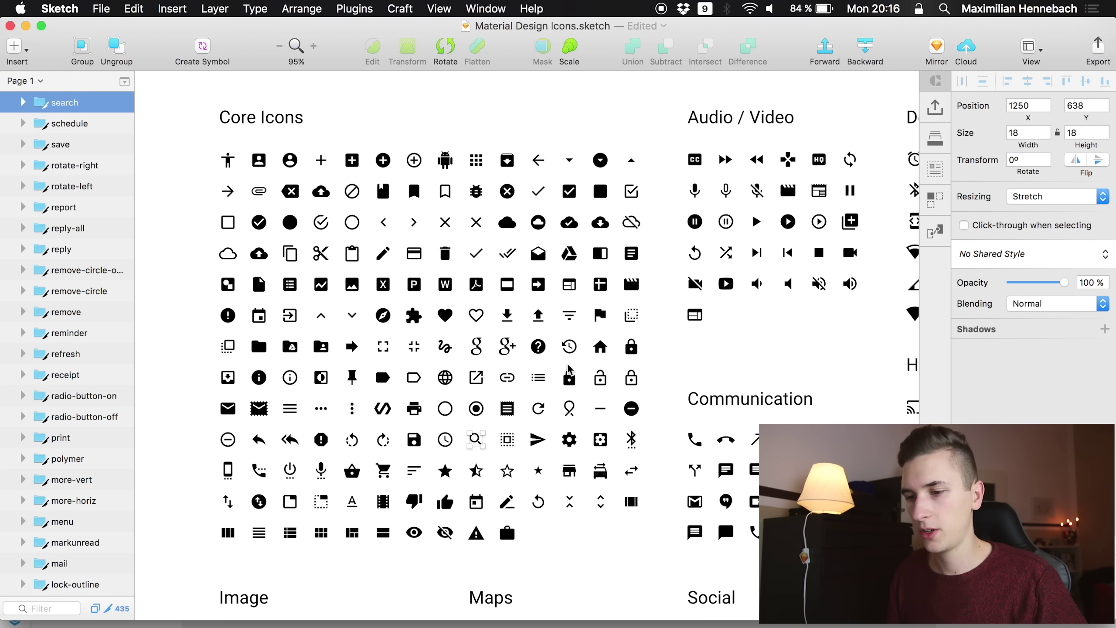
pyautogui.click(479, 319)
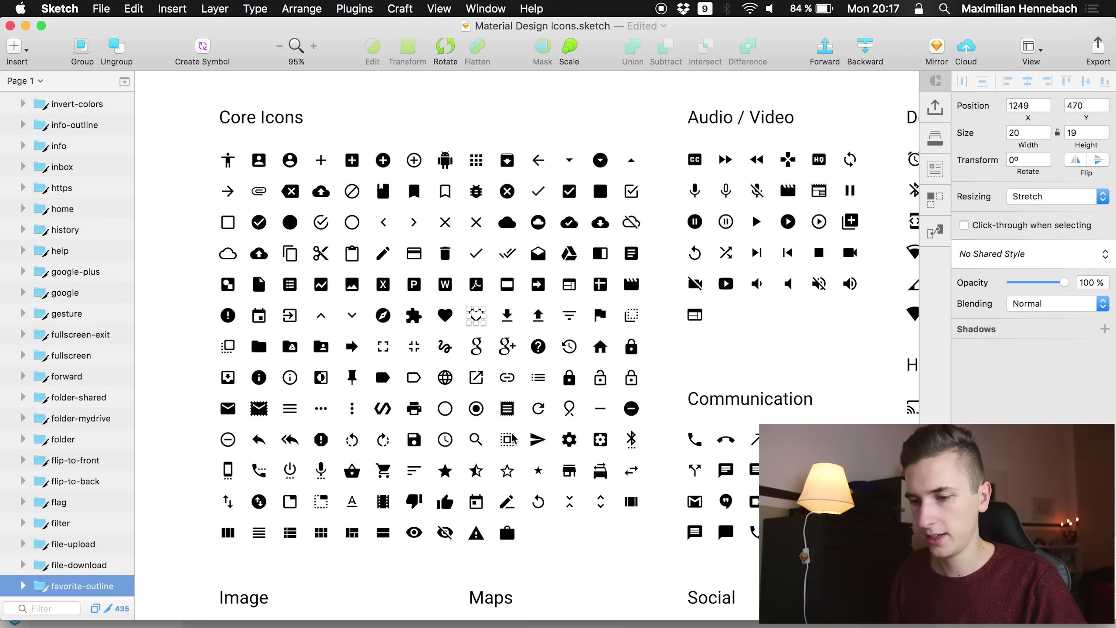
pyautogui.scroll(-5, 473, 486)
pyautogui.scroll(-5, 470, 483)
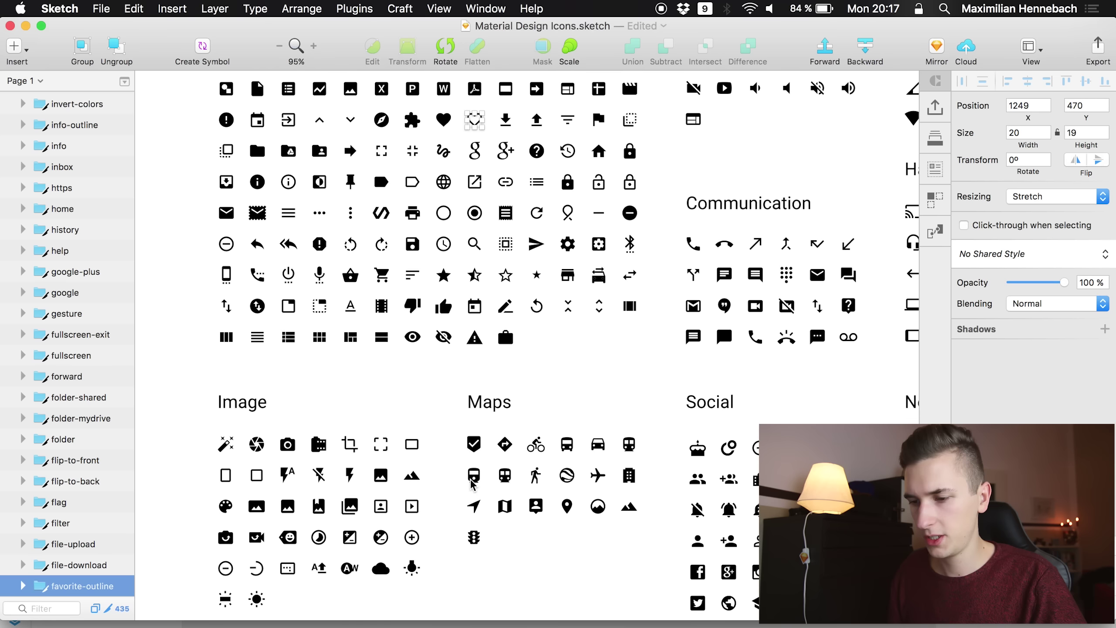
pyautogui.hscroll(4, 500, 483)
pyautogui.scroll(-1, 500, 483)
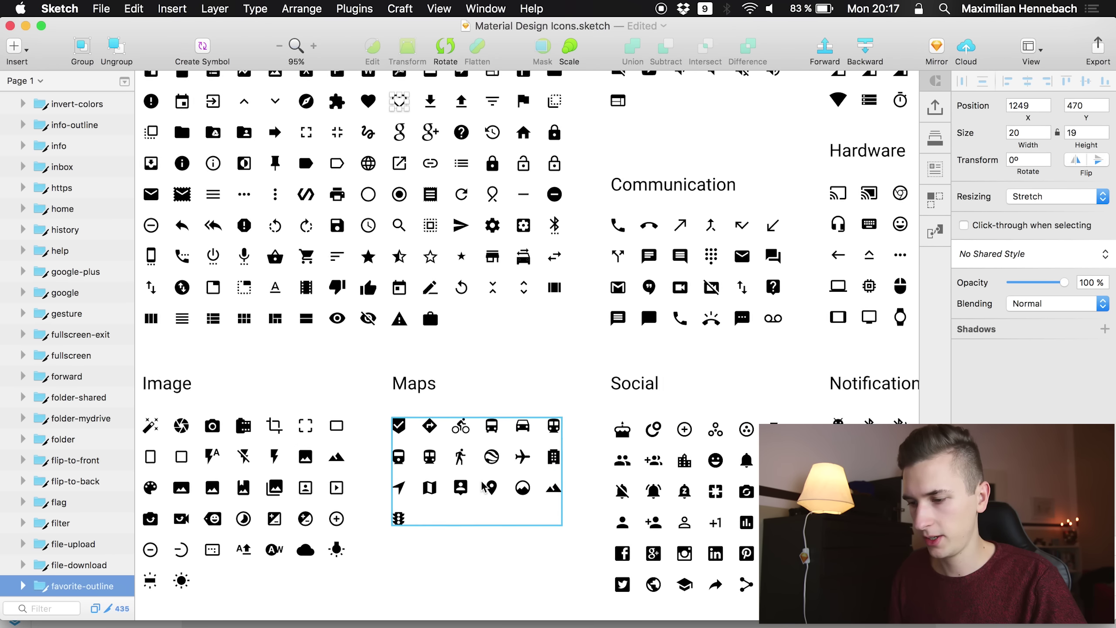
pyautogui.click(741, 581)
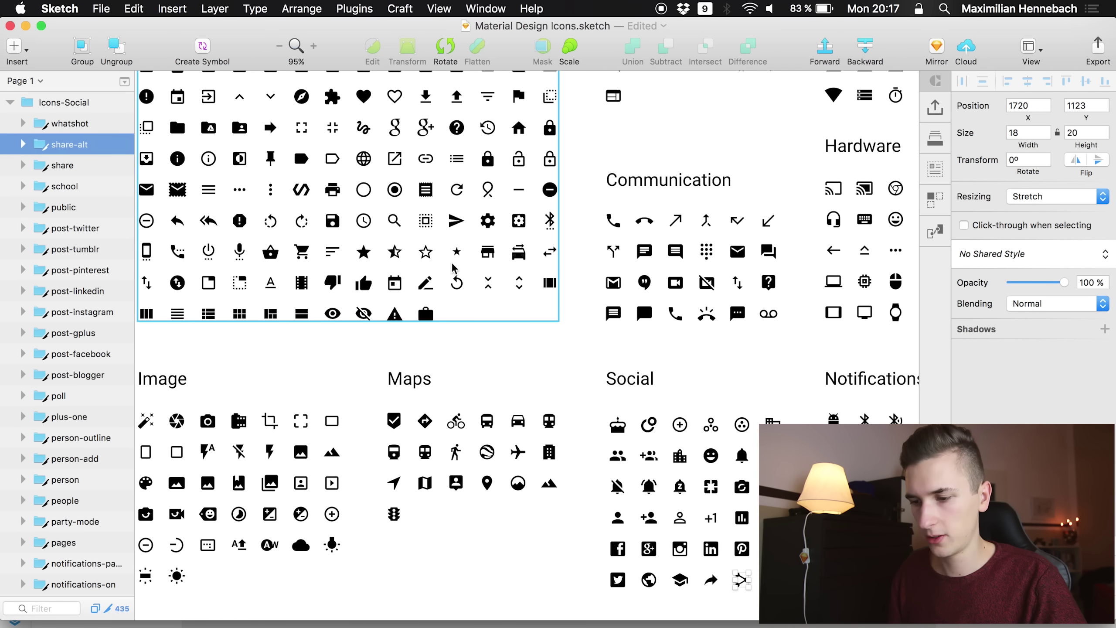
pyautogui.press('super+c')
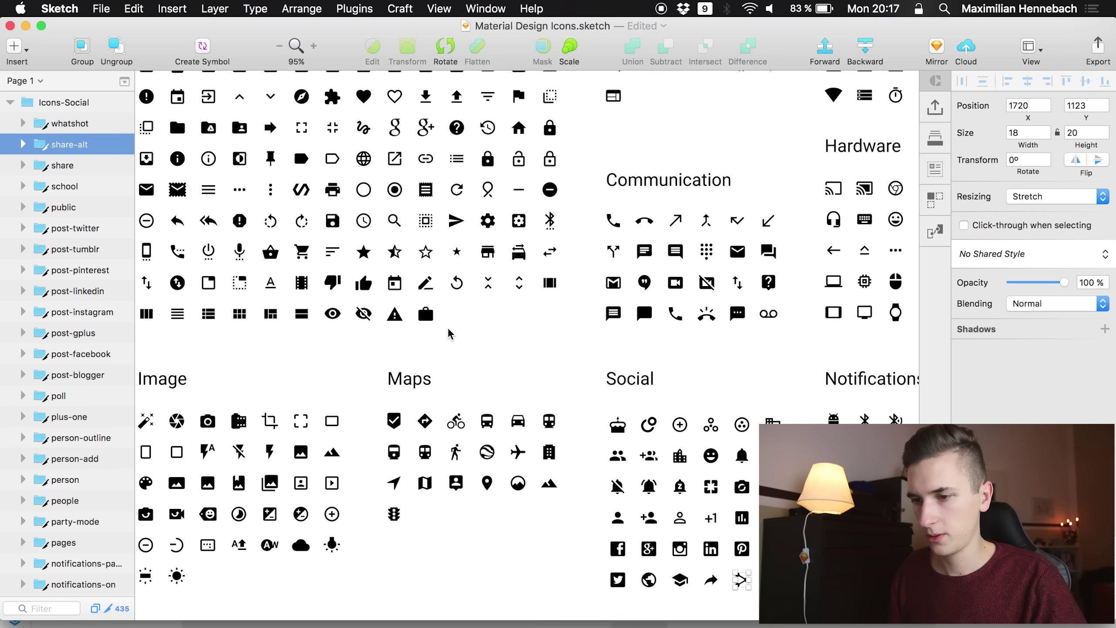
pyautogui.click(396, 94)
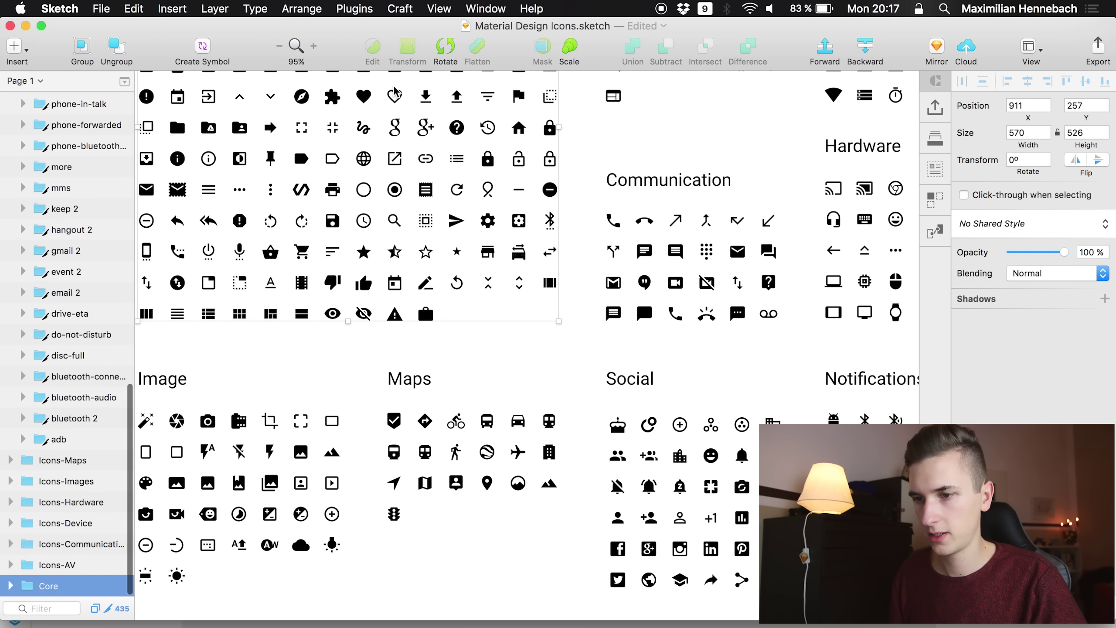
pyautogui.doubleClick(396, 93)
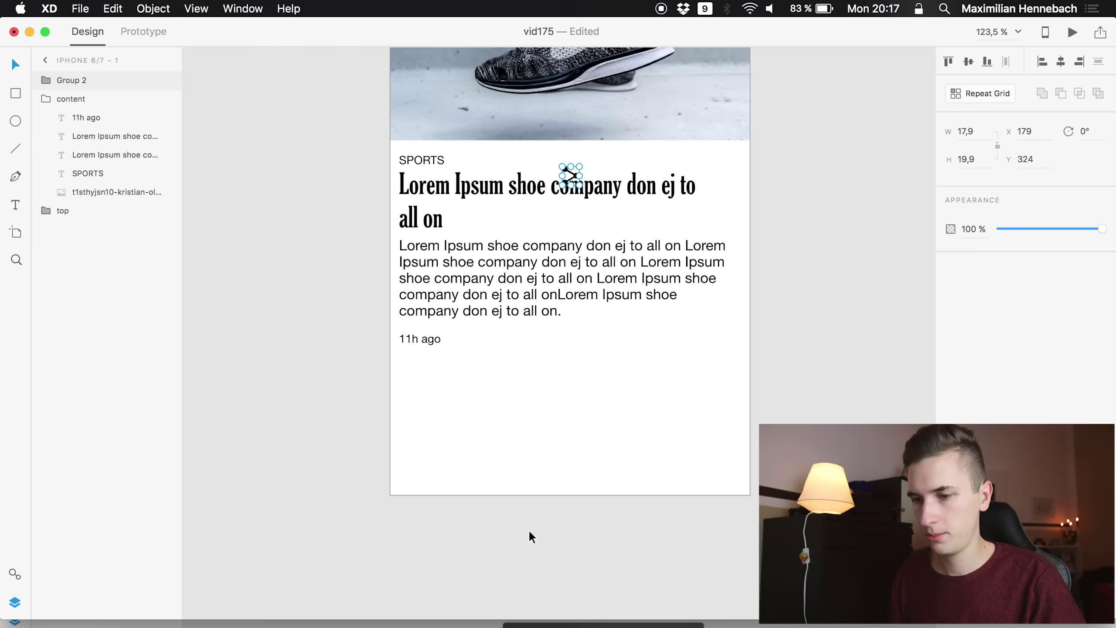
pyautogui.press('super+v')
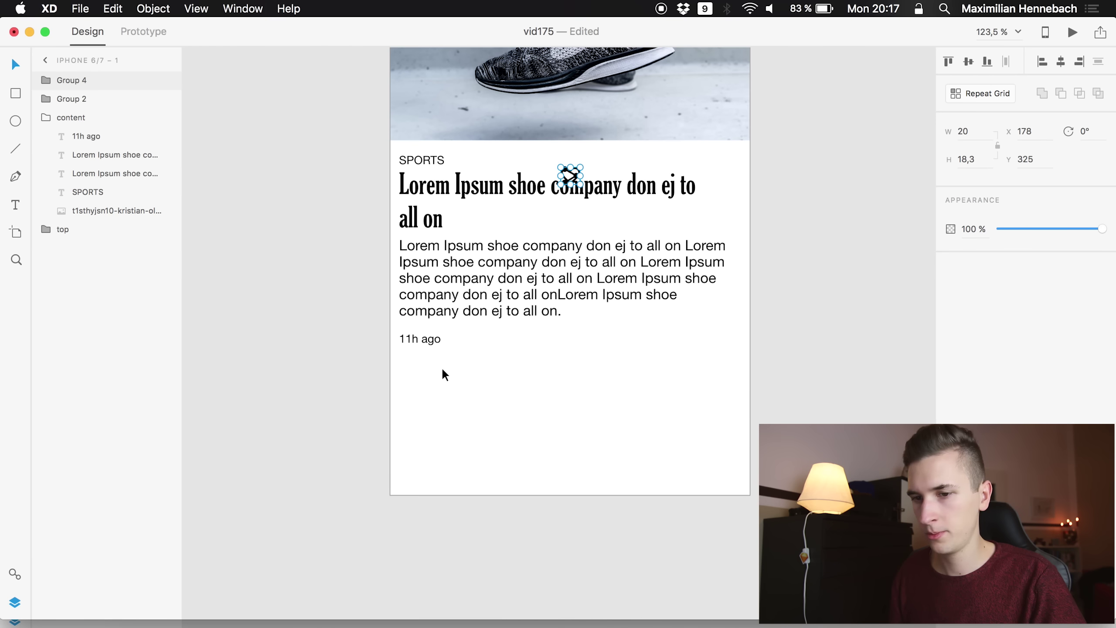
# - Move both pasted icons into the content group and rename the share icon 'sharing icon'
pyautogui.keyDown('shift'); pyautogui.click(82, 100); pyautogui.keyUp('shift')
pyautogui.moveTo(82, 94); pyautogui.dragTo(80, 124)
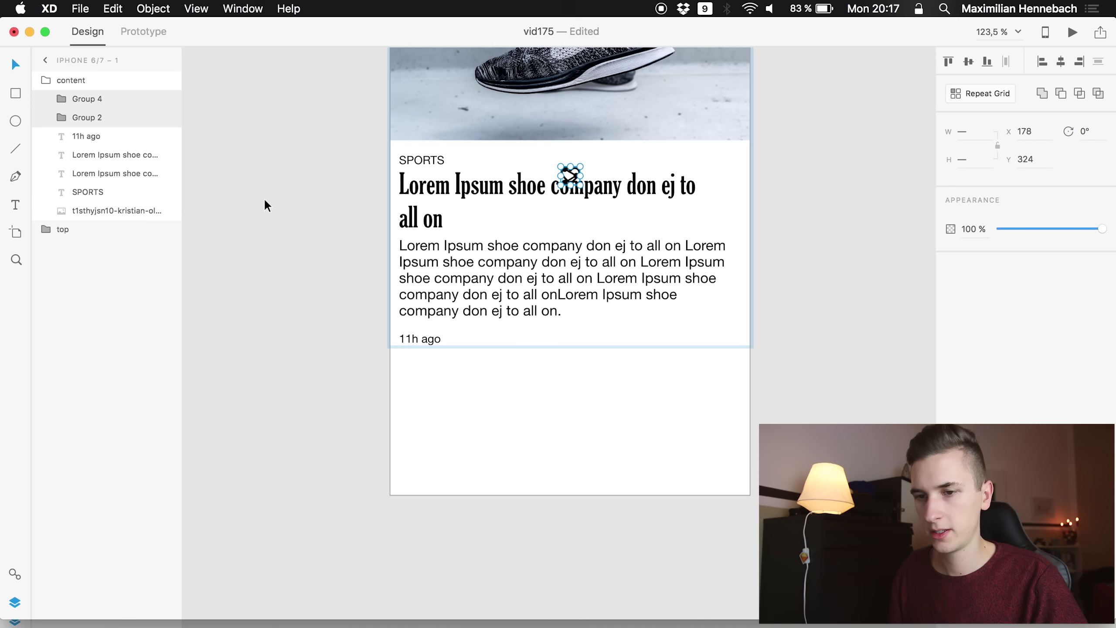
pyautogui.click(103, 173)
pyautogui.doubleClick(90, 117)
pyautogui.write('sharing')
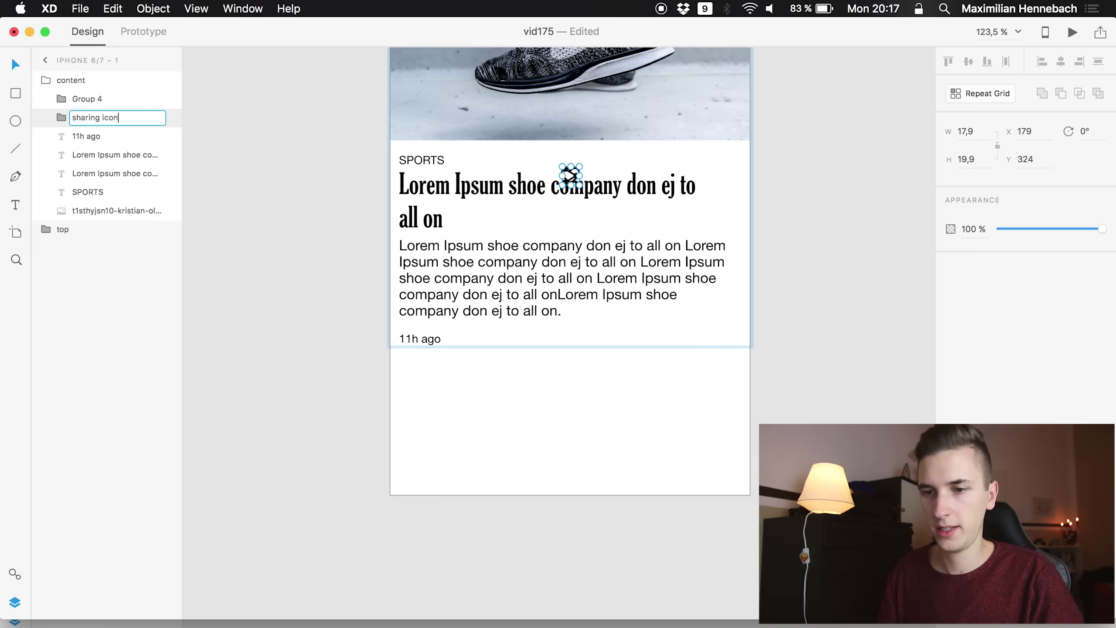
pyautogui.write(' icon')
pyautogui.press('Return')
# - Rename the heart-outline icon layer to 'heart'
pyautogui.doubleClick(86, 98)
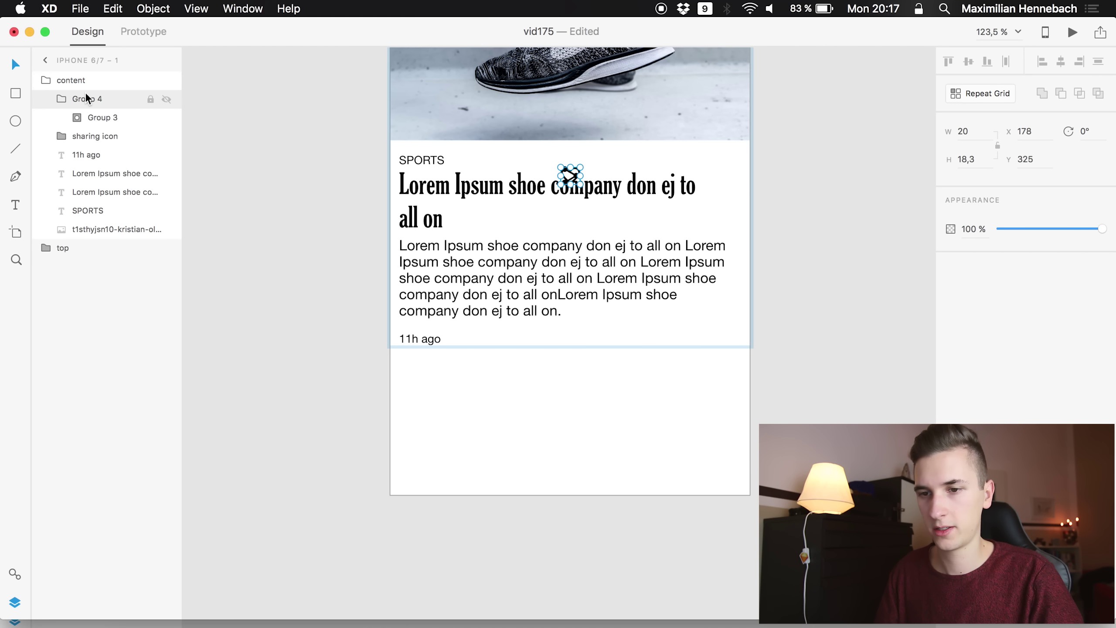
pyautogui.doubleClick(85, 97)
pyautogui.write('heart icon')
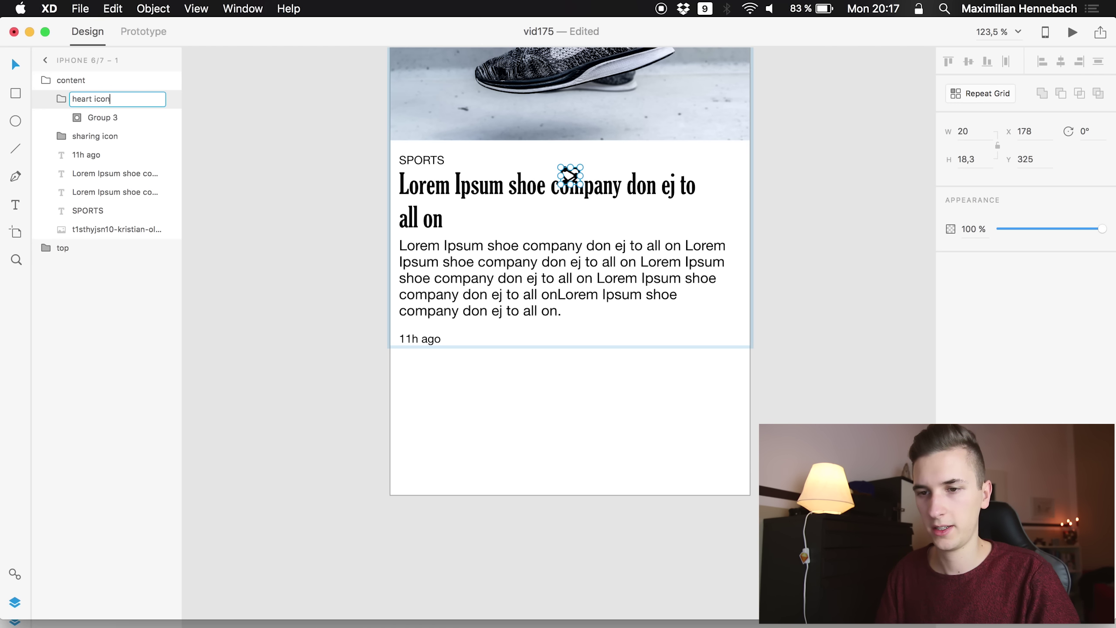
pyautogui.press('Return')
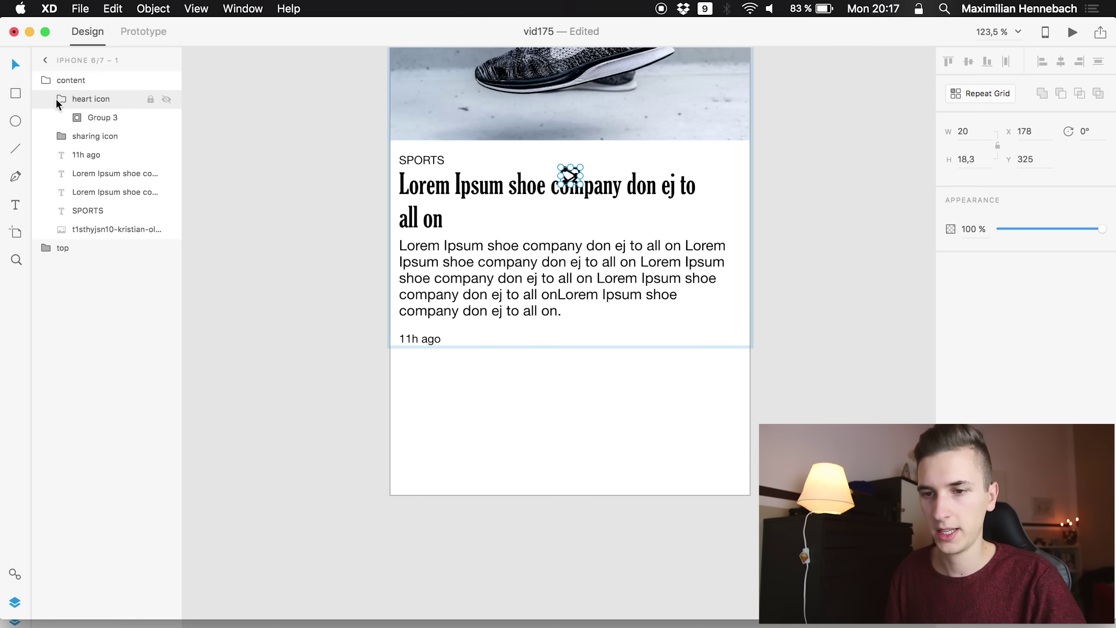
pyautogui.click(104, 155)
pyautogui.click(83, 97)
# - Position both icons at the card's bottom right, sharing icon right of the heart, level with '11h ago'
pyautogui.click(94, 118)
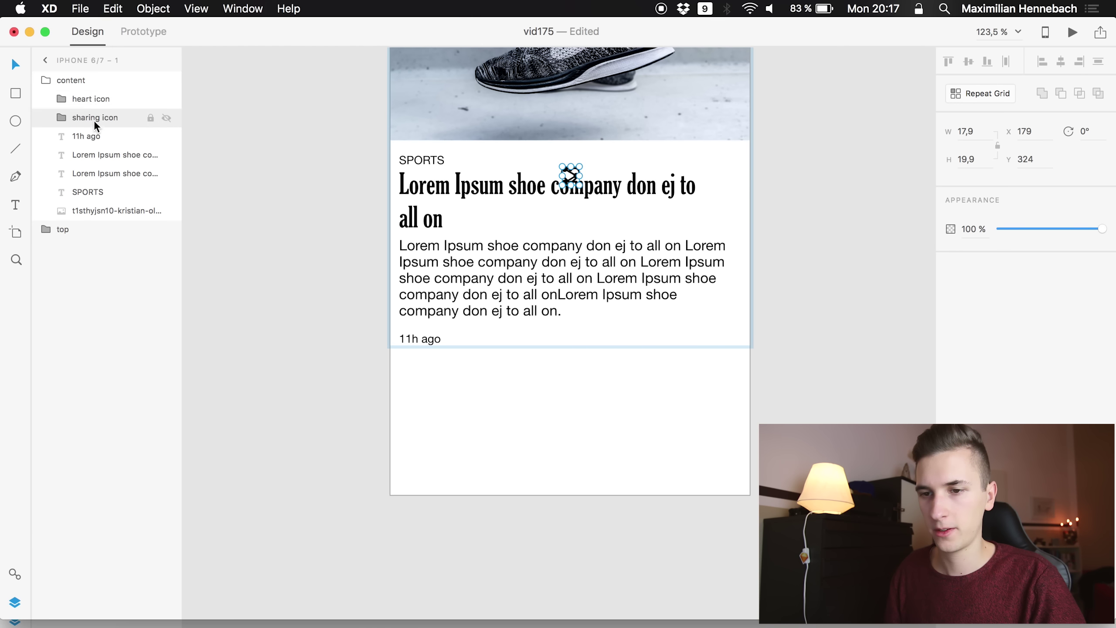
pyautogui.keyDown('shift'); pyautogui.click(92, 99); pyautogui.keyUp('shift')
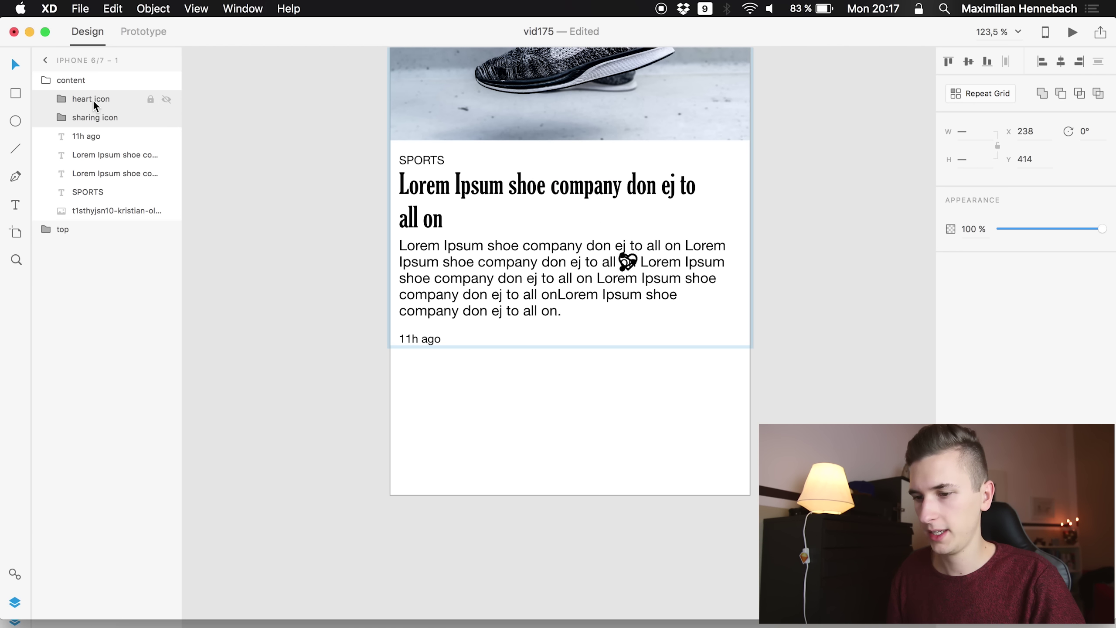
pyautogui.hotkey('shift', 'Right')
pyautogui.hotkey('shift', 'Right')
pyautogui.hotkey('shift', 'Right')
pyautogui.hotkey('shift', 'Right')
pyautogui.hotkey('shift', 'Right')
pyautogui.hotkey('shift', 'Right')
pyautogui.hotkey('shift', 'Right')
pyautogui.hotkey('shift', 'Right')
pyautogui.hotkey('shift', 'Down')
pyautogui.hotkey('shift', 'Down')
pyautogui.hotkey('shift', 'Down')
pyautogui.hotkey('shift', 'Down')
pyautogui.hotkey('shift', 'Down')
pyautogui.hotkey('shift', 'Down')
pyautogui.hotkey('shift', 'Down')
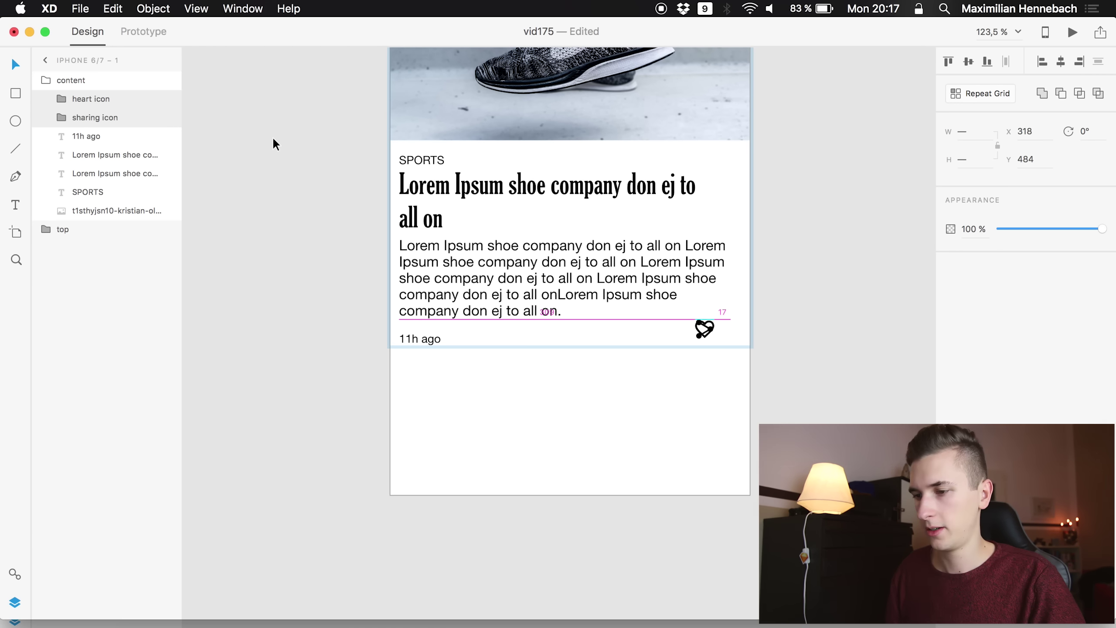
pyautogui.hscroll(5, 273, 143)
pyautogui.scroll(5, 272, 137)
pyautogui.click(76, 197)
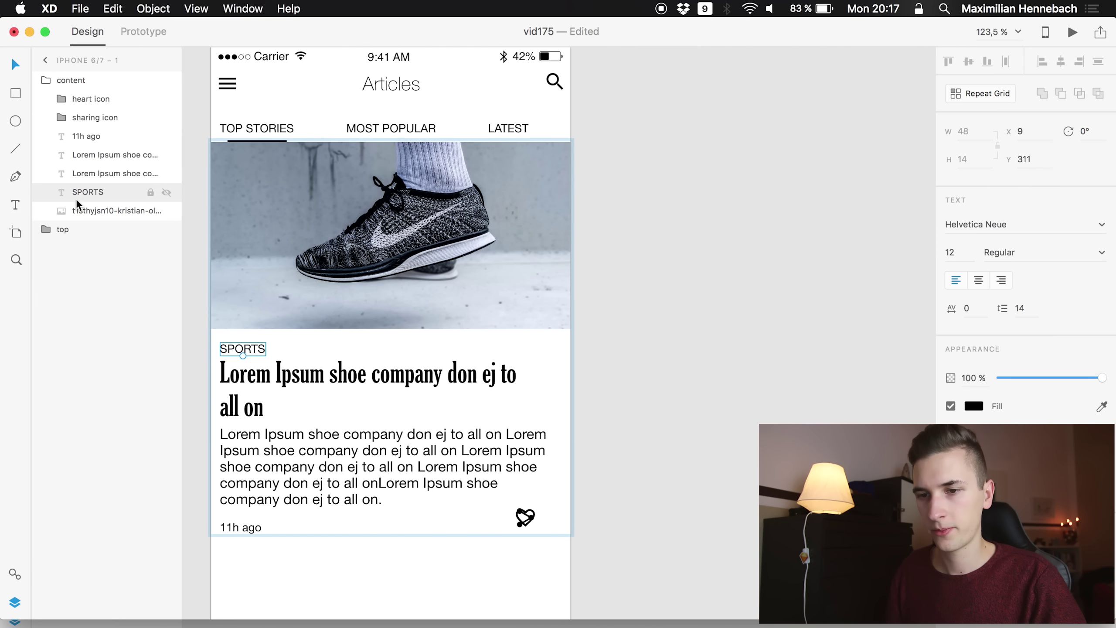
pyautogui.click(81, 116)
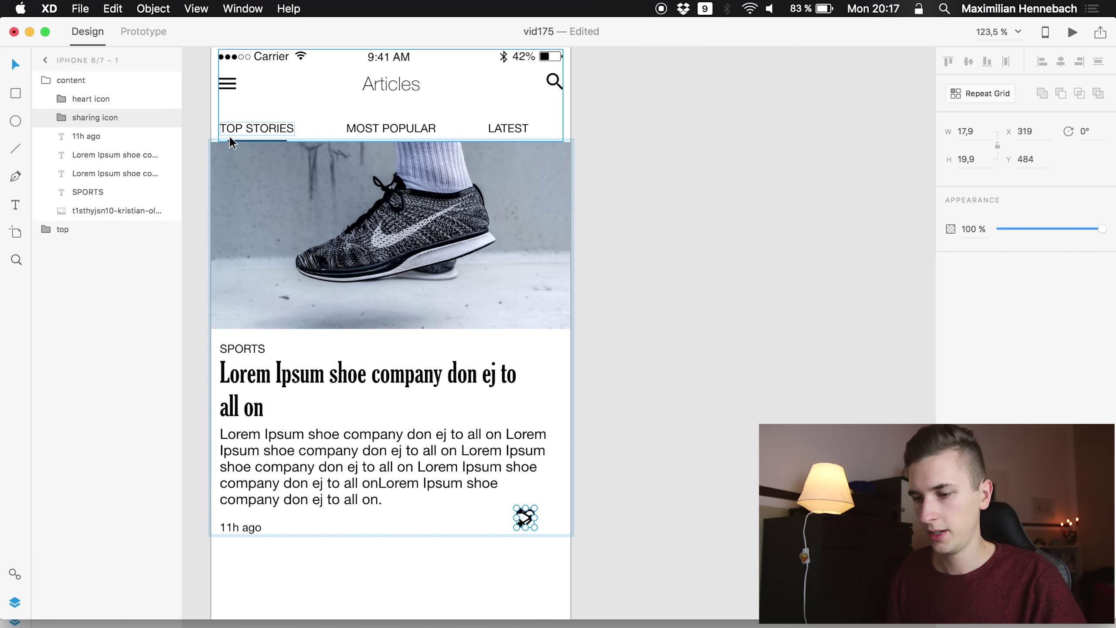
pyautogui.moveTo(528, 521)
pyautogui.mouseDown()
pyautogui.moveTo(560, 520)
pyautogui.moveTo(522, 524)
pyautogui.mouseUp()
pyautogui.click(531, 516)
pyautogui.click(645, 501)
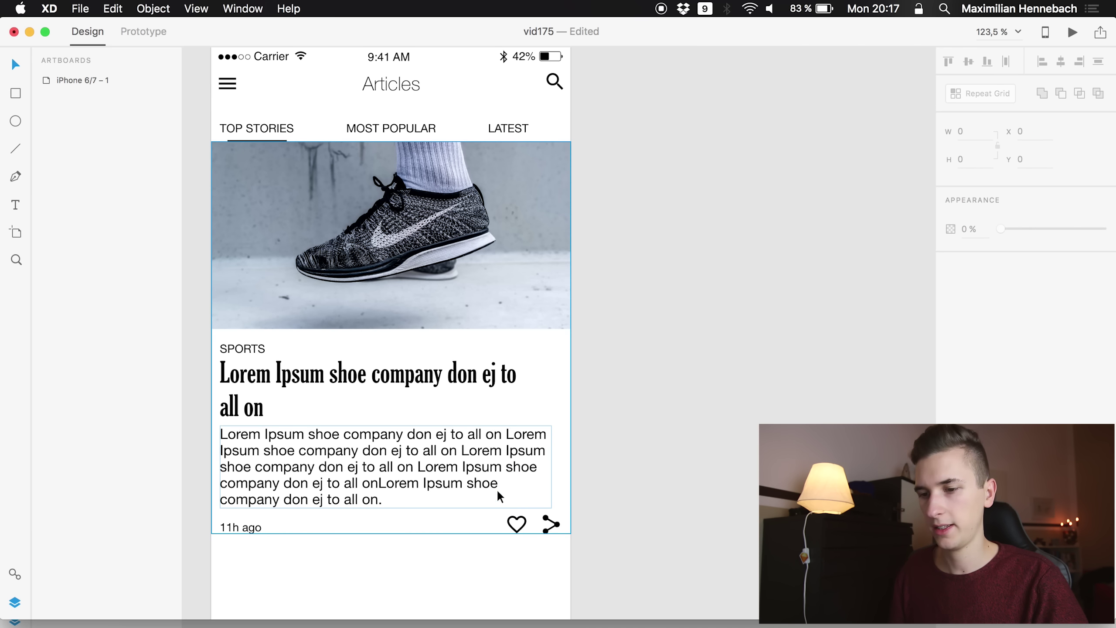
pyautogui.scroll(-3, 497, 488)
# - Duplicate the whole shoe article card and place the copy directly below the original
pyautogui.scroll(-5, 497, 489)
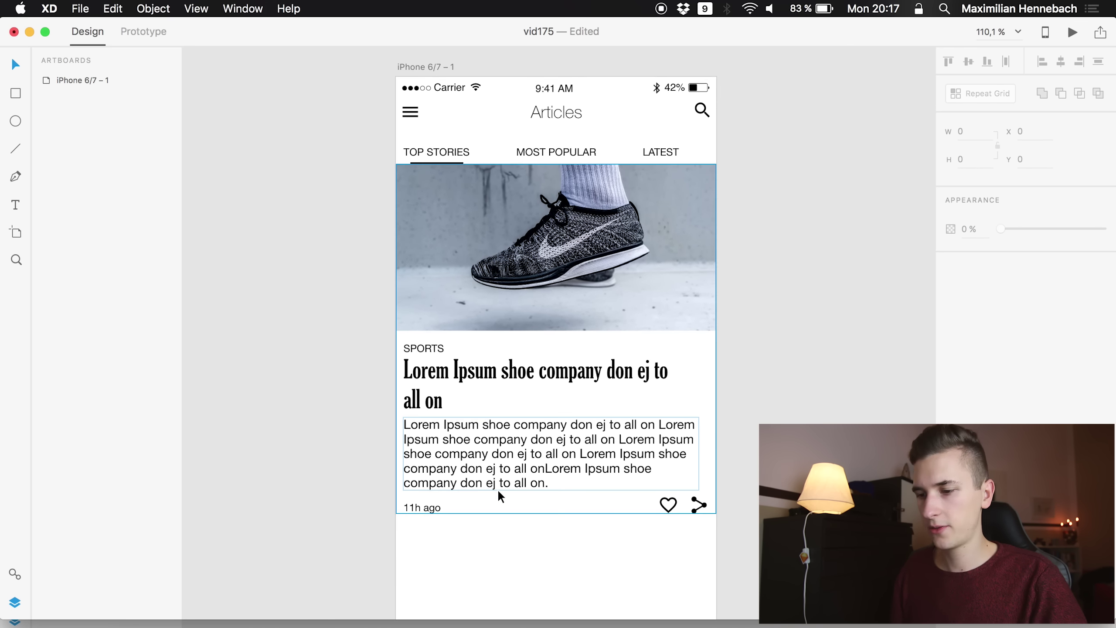
pyautogui.click(404, 357)
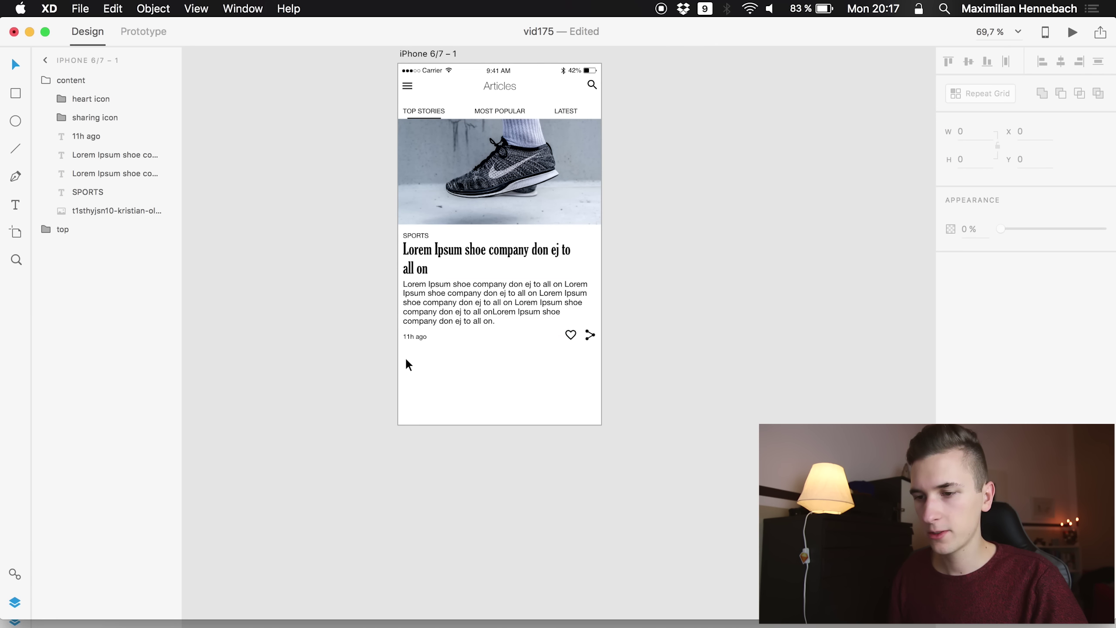
pyautogui.click(88, 81)
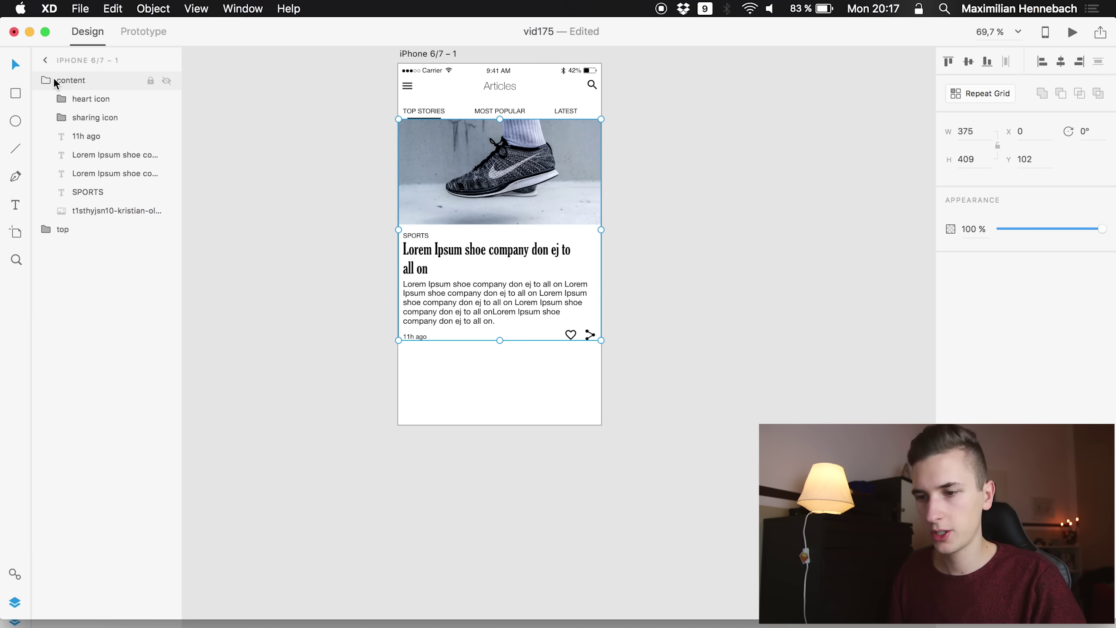
pyautogui.press('super+d')
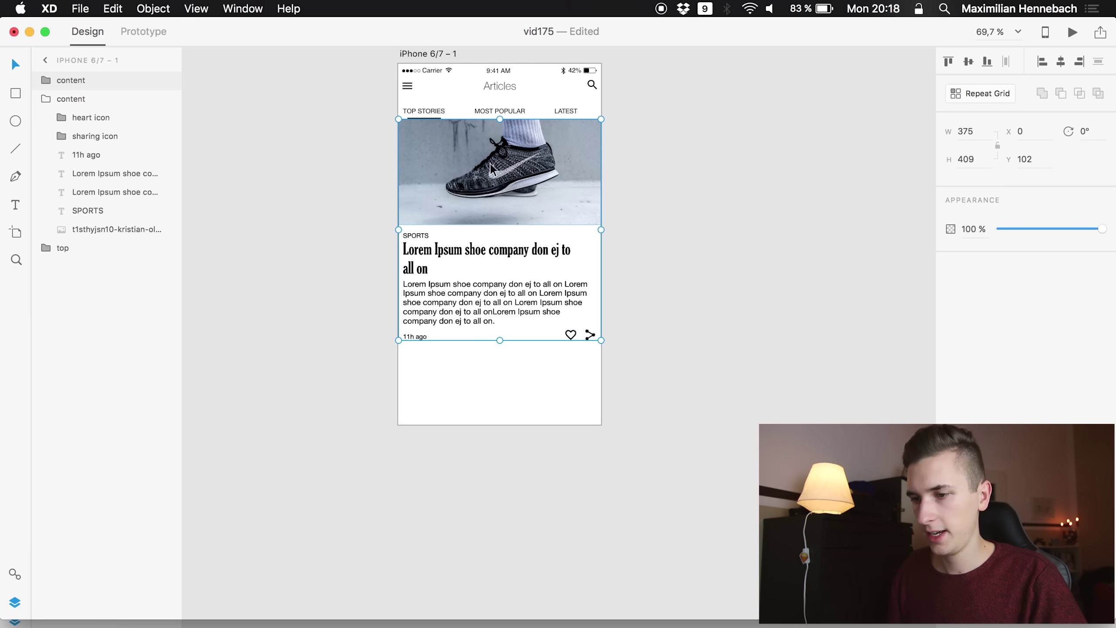
pyautogui.moveTo(490, 163); pyautogui.dragTo(494, 415)
pyautogui.click(641, 422)
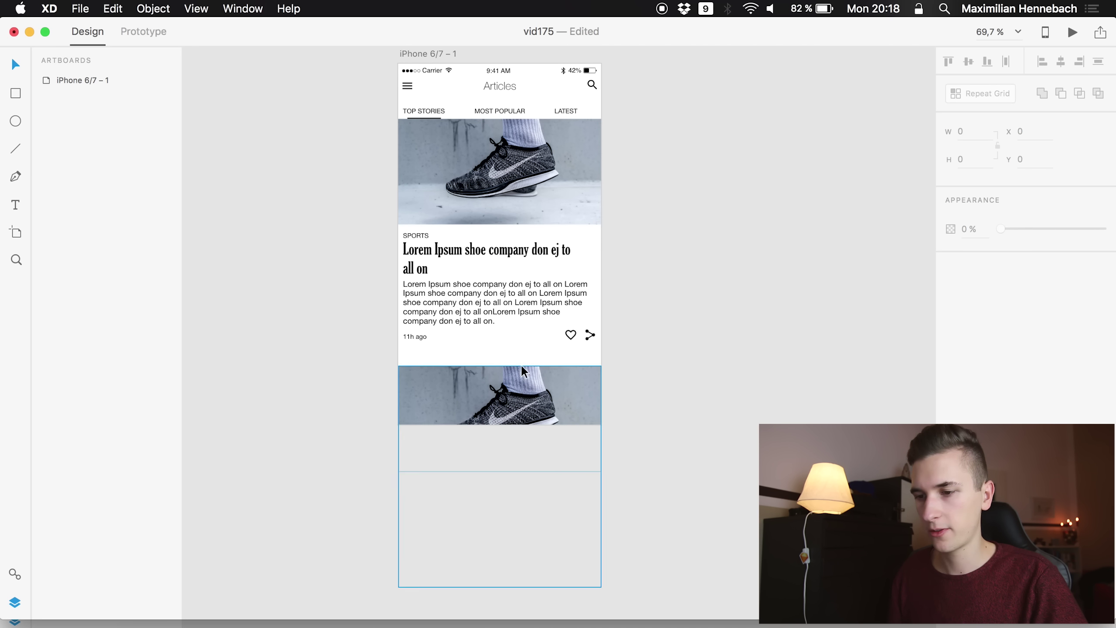
# - Open the foggy figure-on-rocks photo in the Unsplash 'black white' results and save its download
pyautogui.click(181, 623)
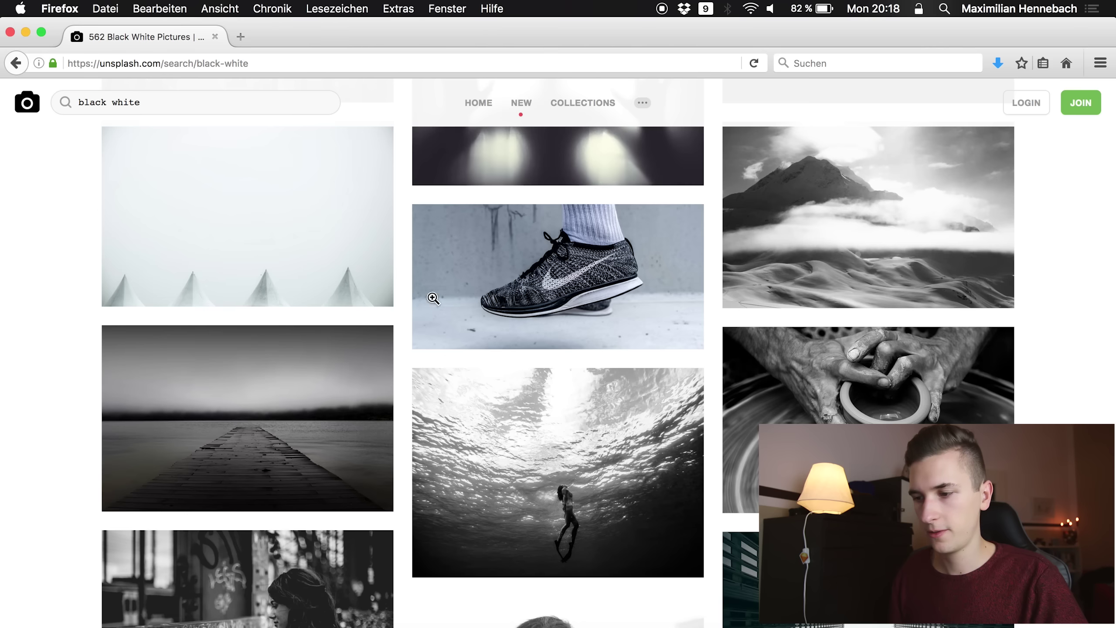
pyautogui.scroll(-10, 492, 350)
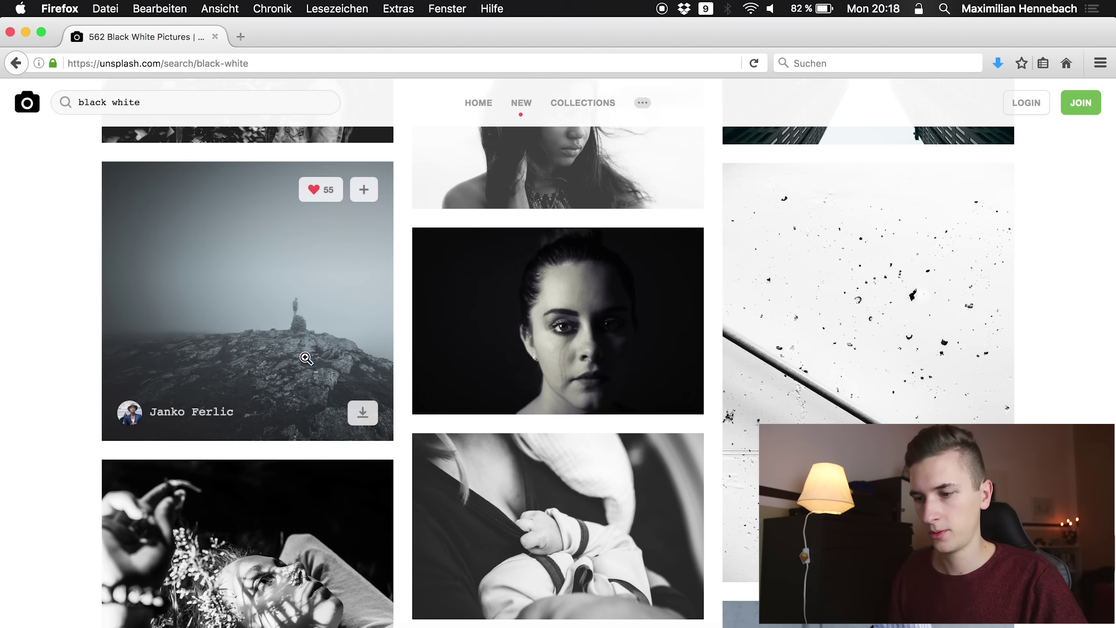
pyautogui.scroll(-5, 326, 372)
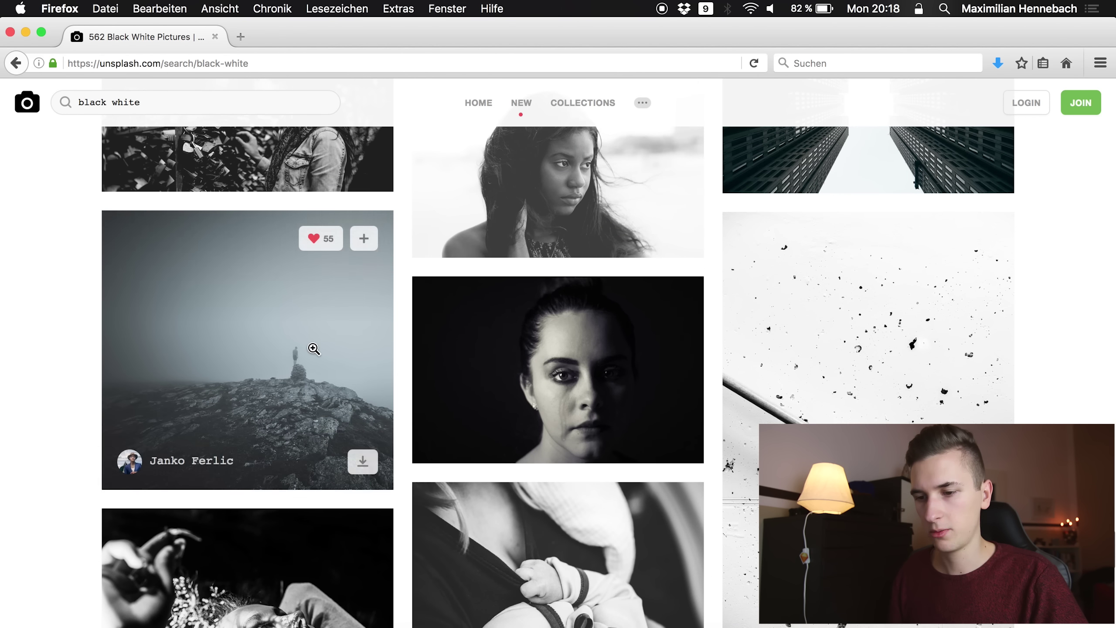
pyautogui.click(313, 349)
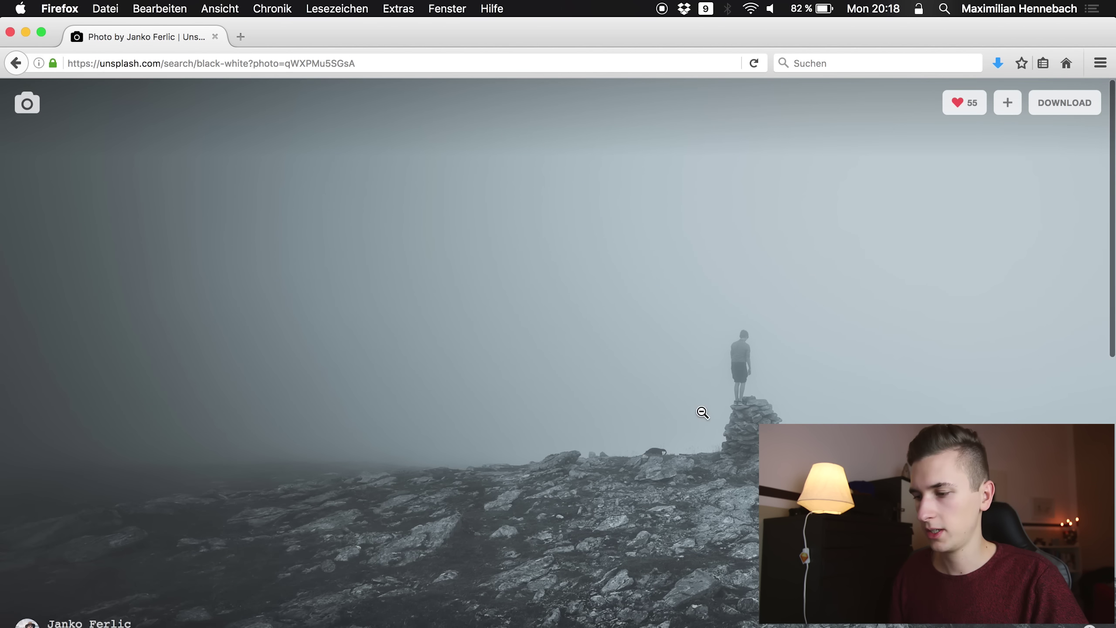
pyautogui.click(1050, 114)
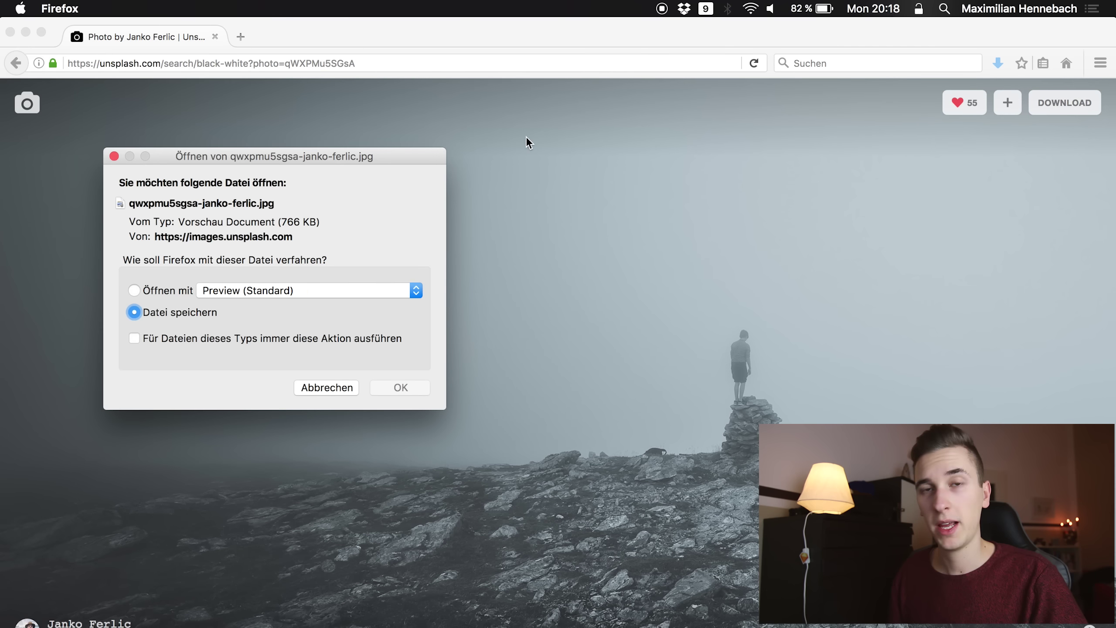
pyautogui.click(400, 387)
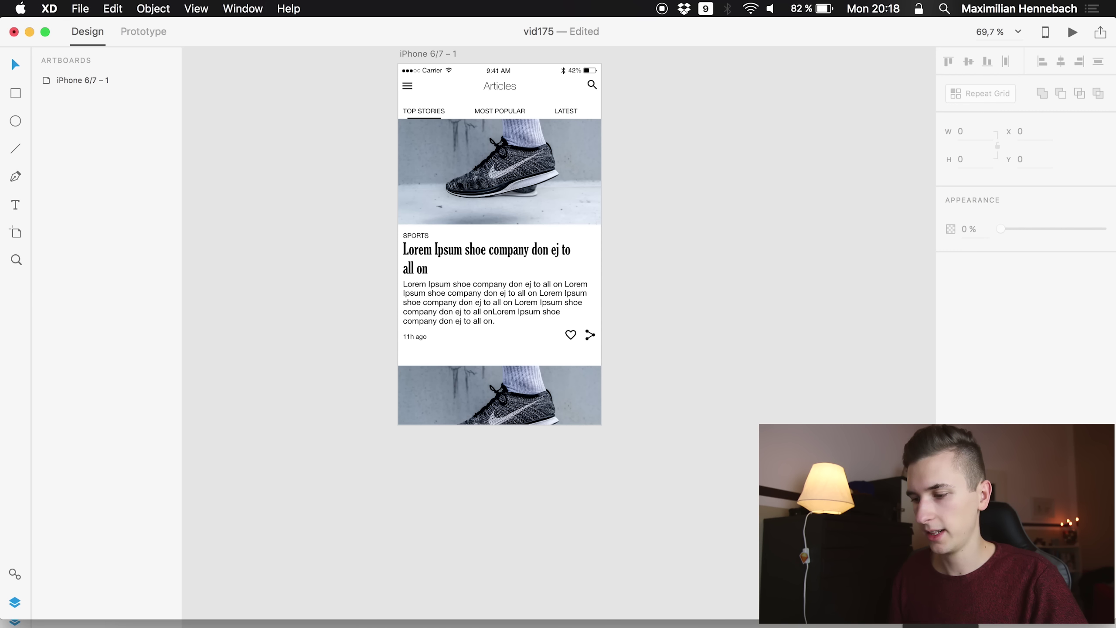
# - Drop the downloaded foggy photo onto the second card, then undo that replacement
pyautogui.moveTo(961, 414); pyautogui.dragTo(515, 407)
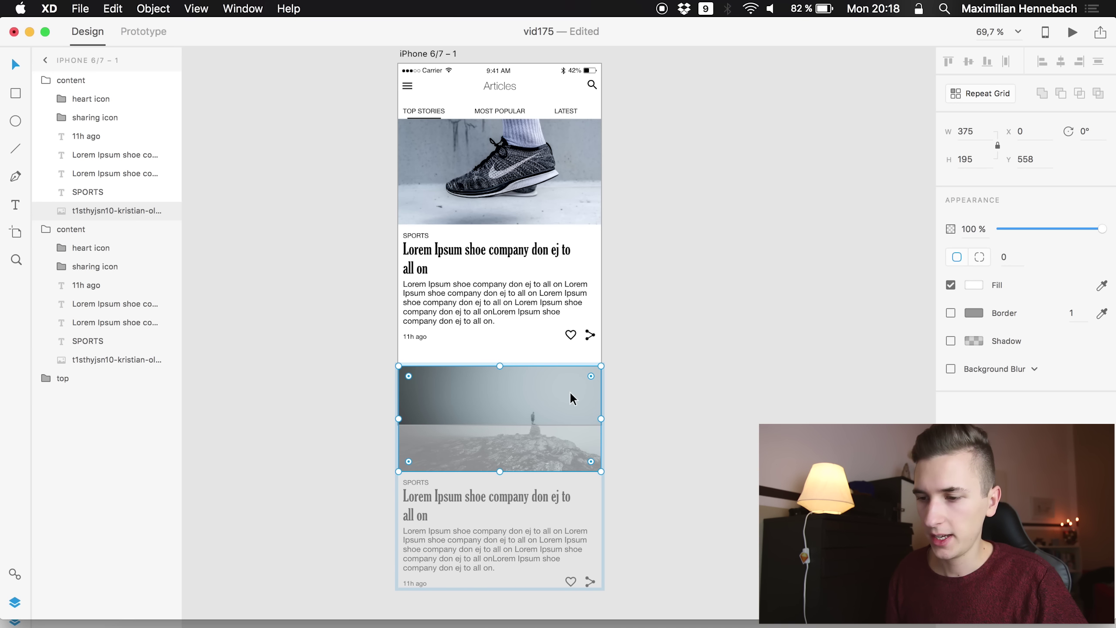
pyautogui.click(664, 406)
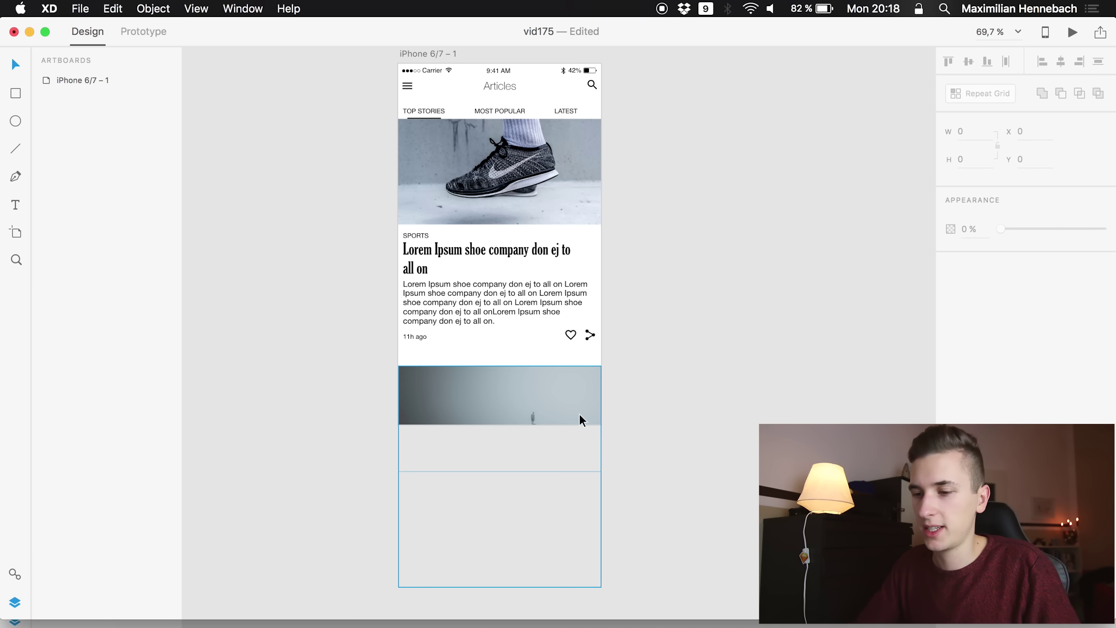
pyautogui.scroll(2, 731, 395)
pyautogui.scroll(5, 729, 393)
pyautogui.hscroll(-3, 730, 393)
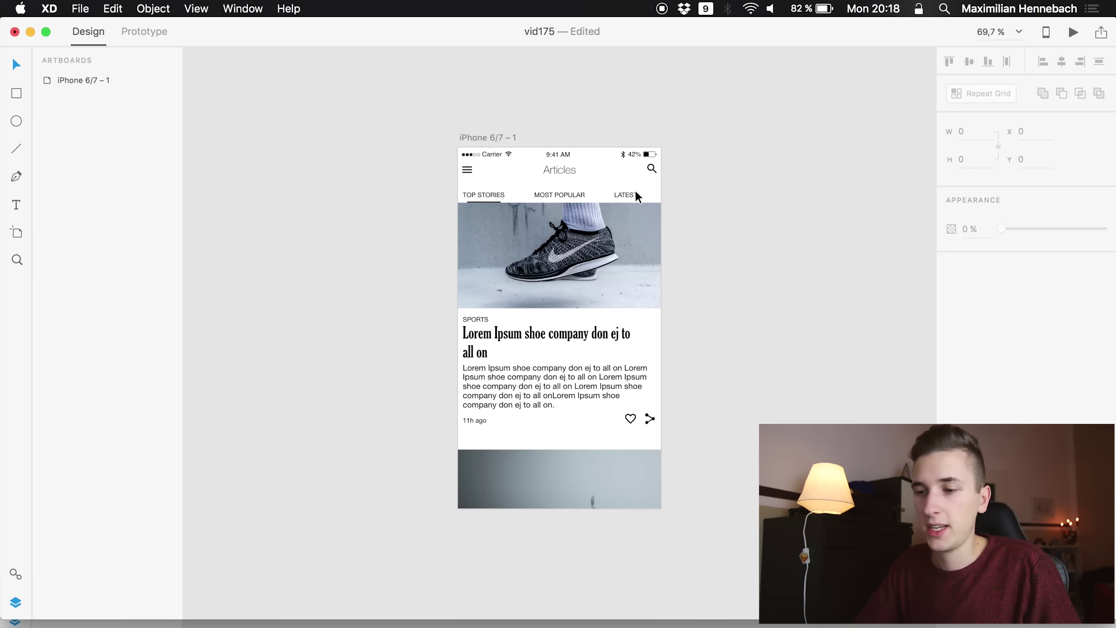
pyautogui.doubleClick(564, 265)
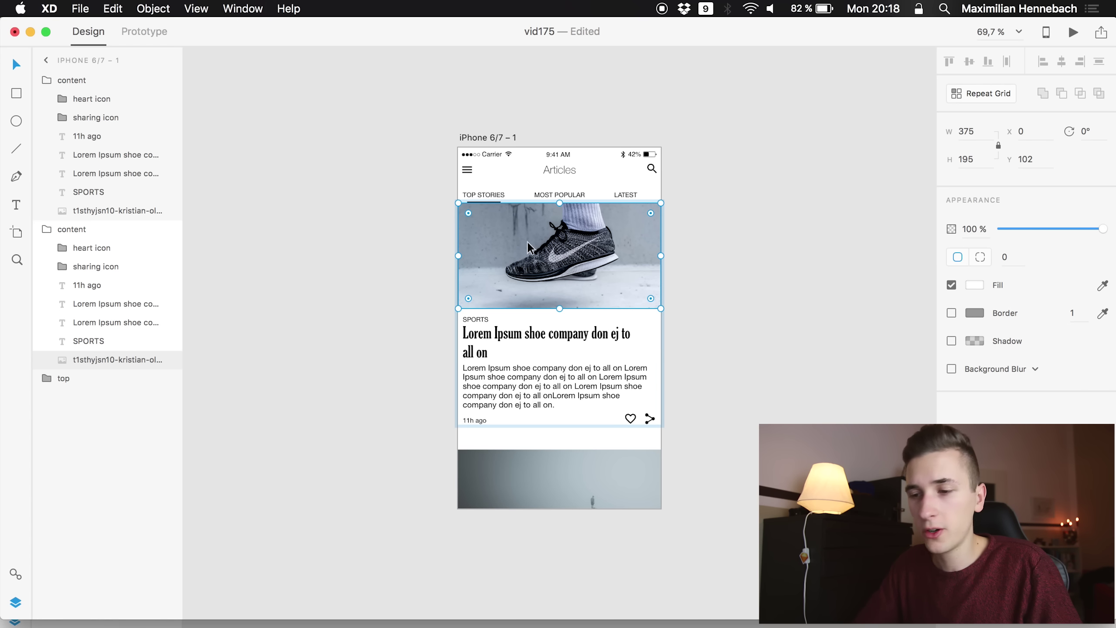
pyautogui.click(703, 385)
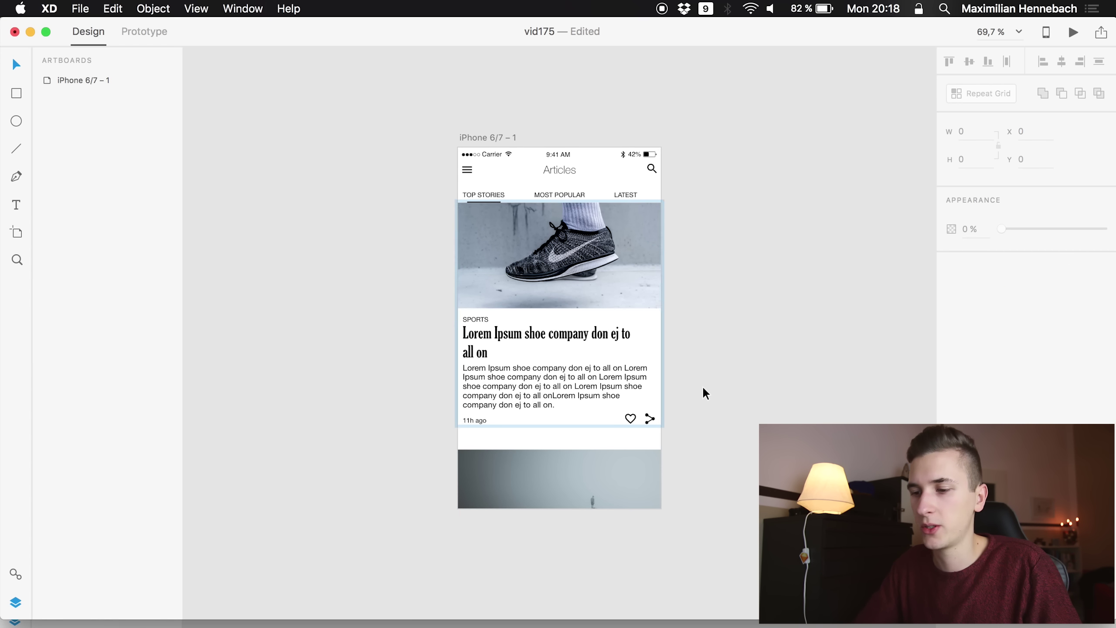
pyautogui.click(614, 472)
pyautogui.scroll(-3, 648, 492)
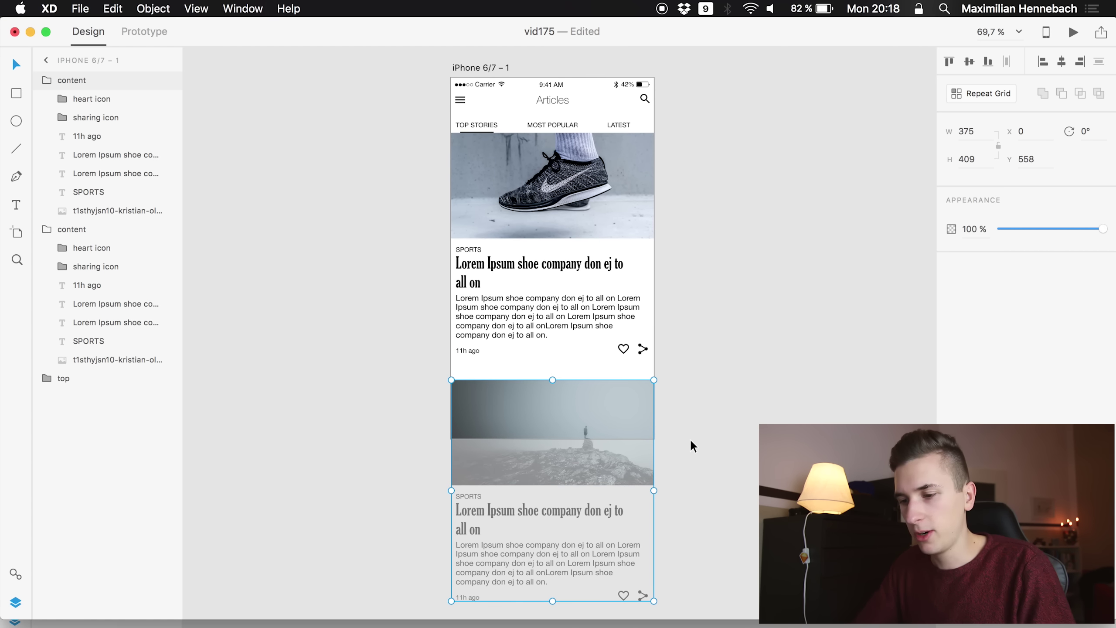
pyautogui.press('super+z')
# - Drop the foggy photo from the Downloads stack onto the second card's image again
pyautogui.click(620, 407)
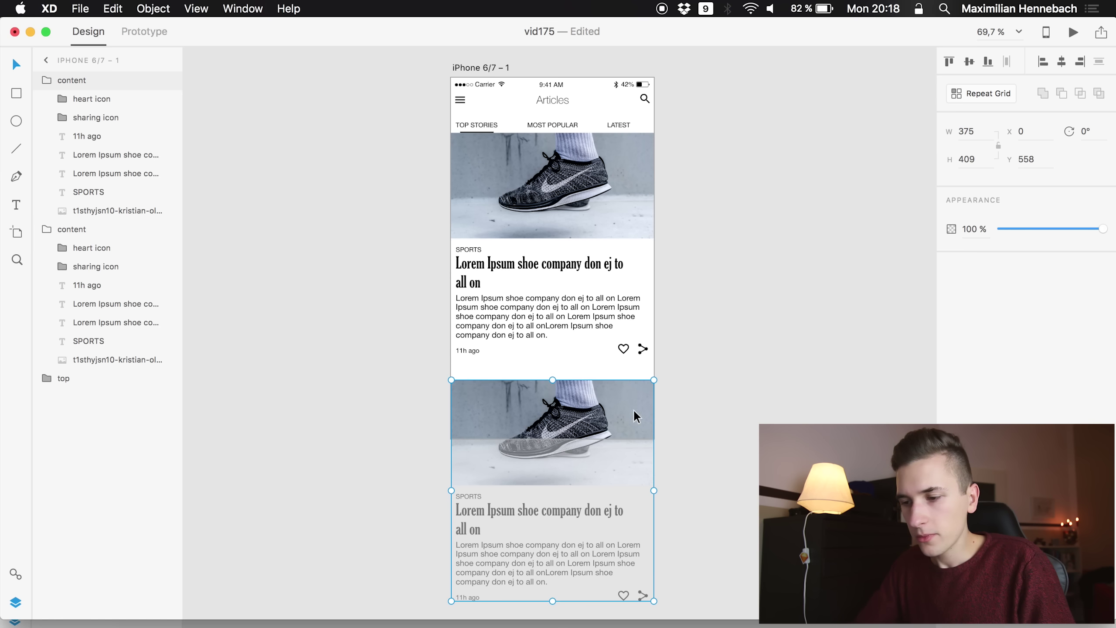
pyautogui.click(963, 618)
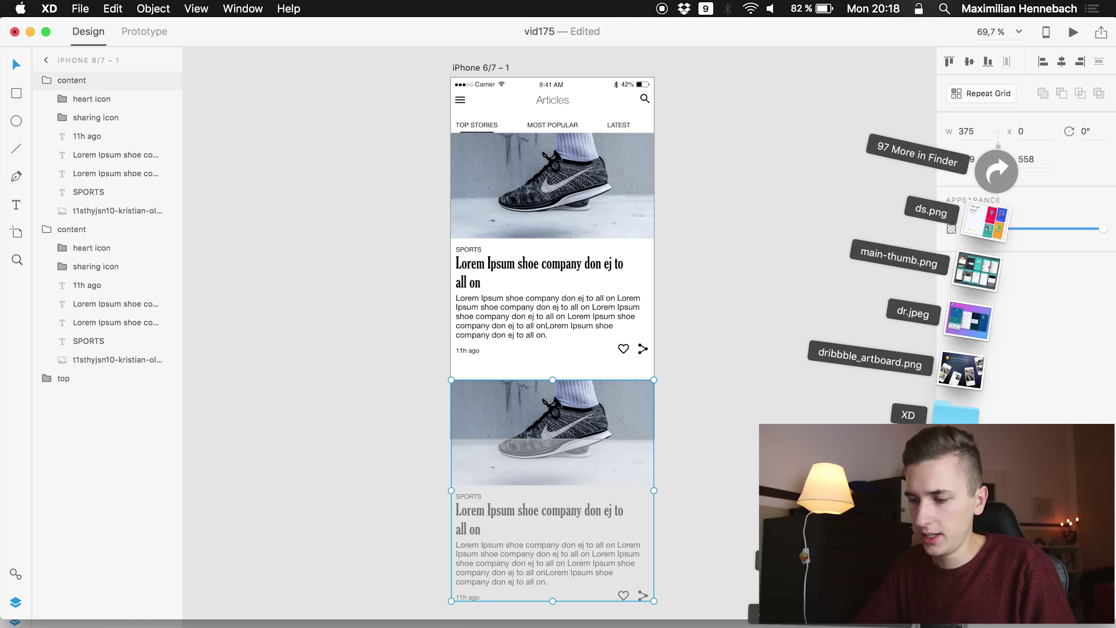
pyautogui.moveTo(954, 466); pyautogui.dragTo(578, 421)
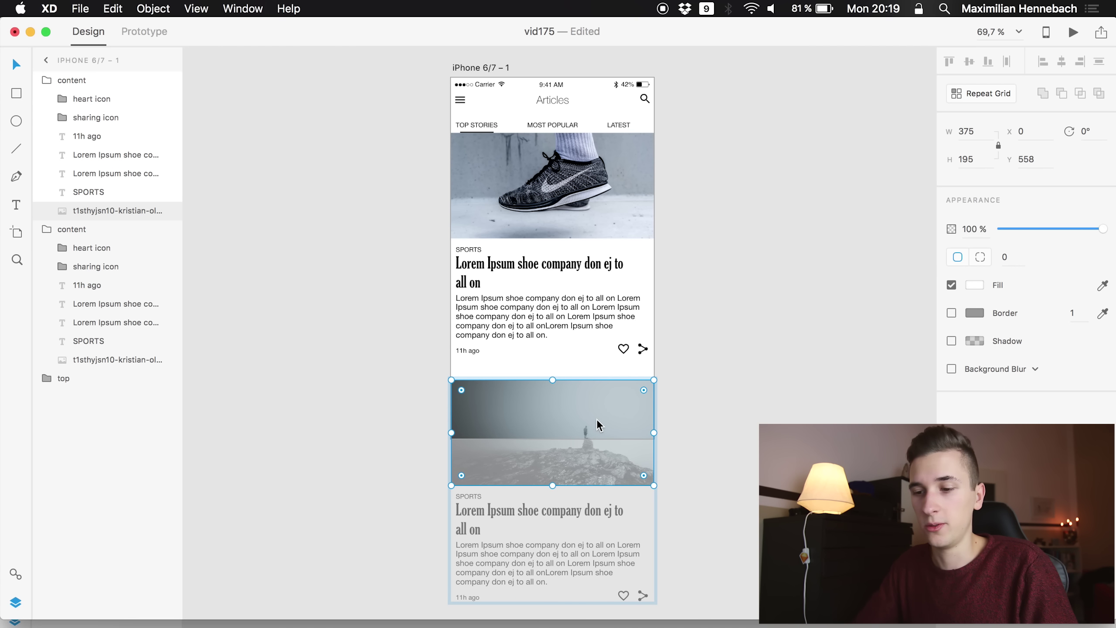
pyautogui.click(685, 428)
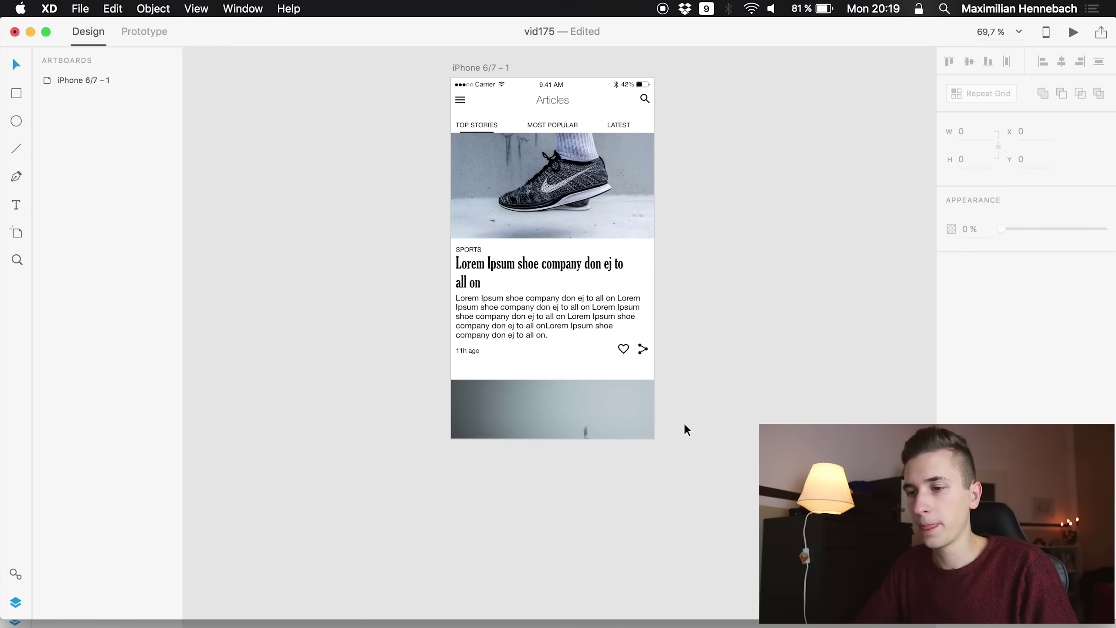
# - Zoom the canvas to 100% and rename the artboard 'VID175'
pyautogui.scroll(3, 687, 430)
pyautogui.click(1019, 34)
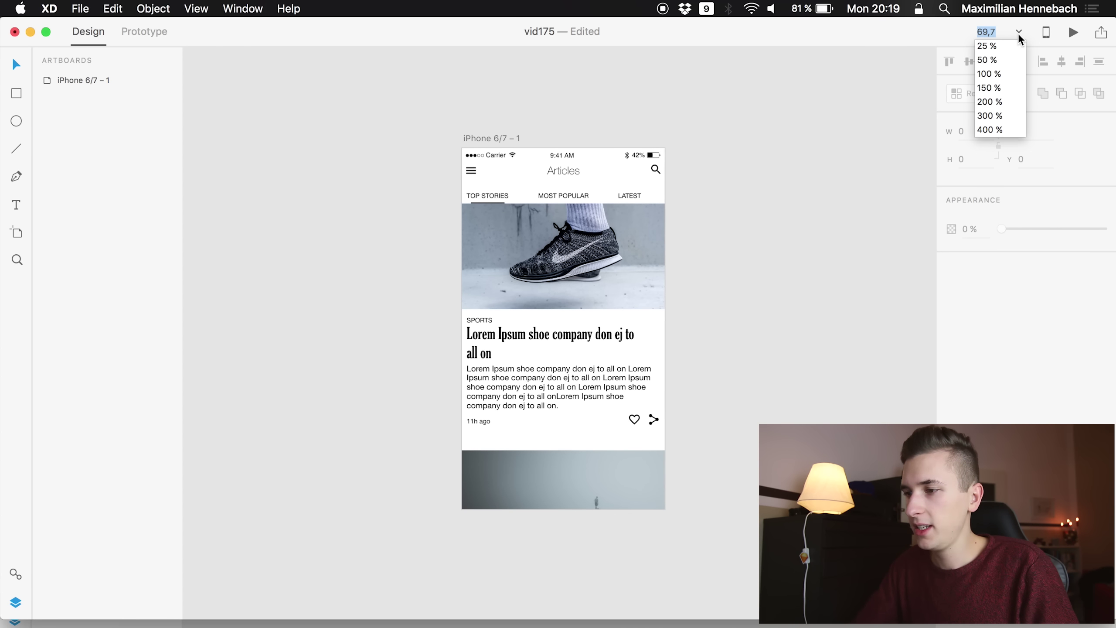
pyautogui.click(992, 72)
pyautogui.scroll(2, 801, 147)
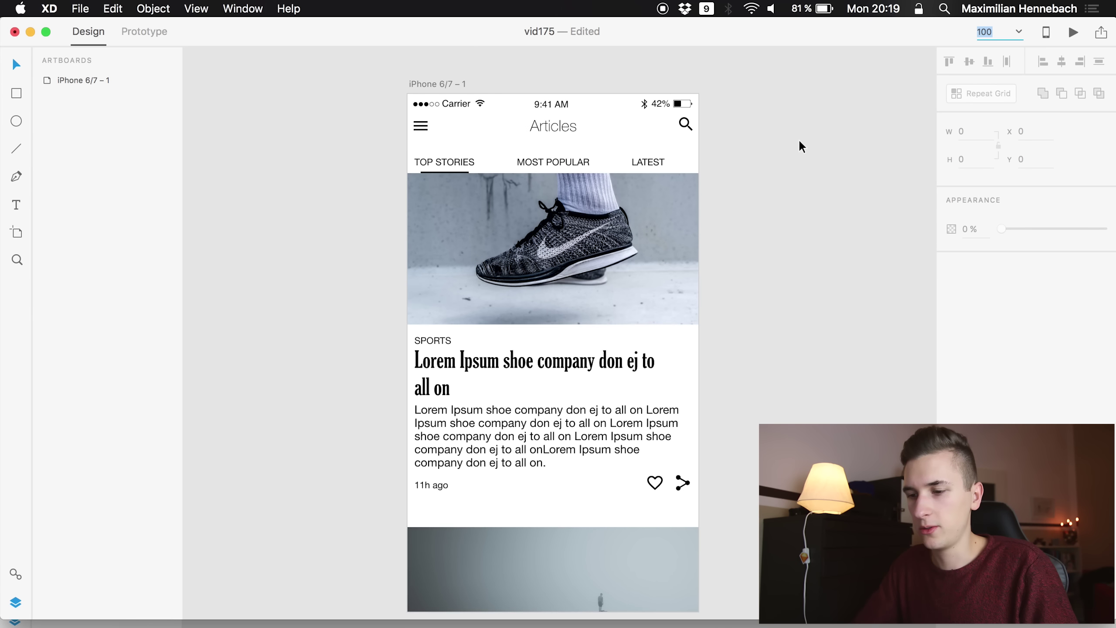
pyautogui.doubleClick(70, 80)
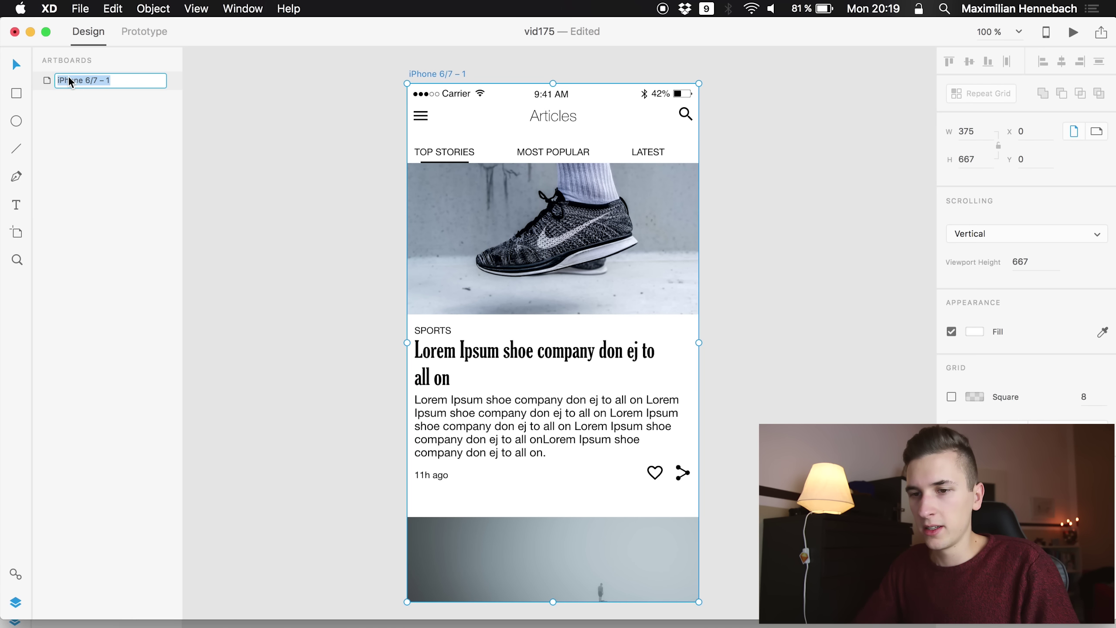
pyautogui.write('VID')
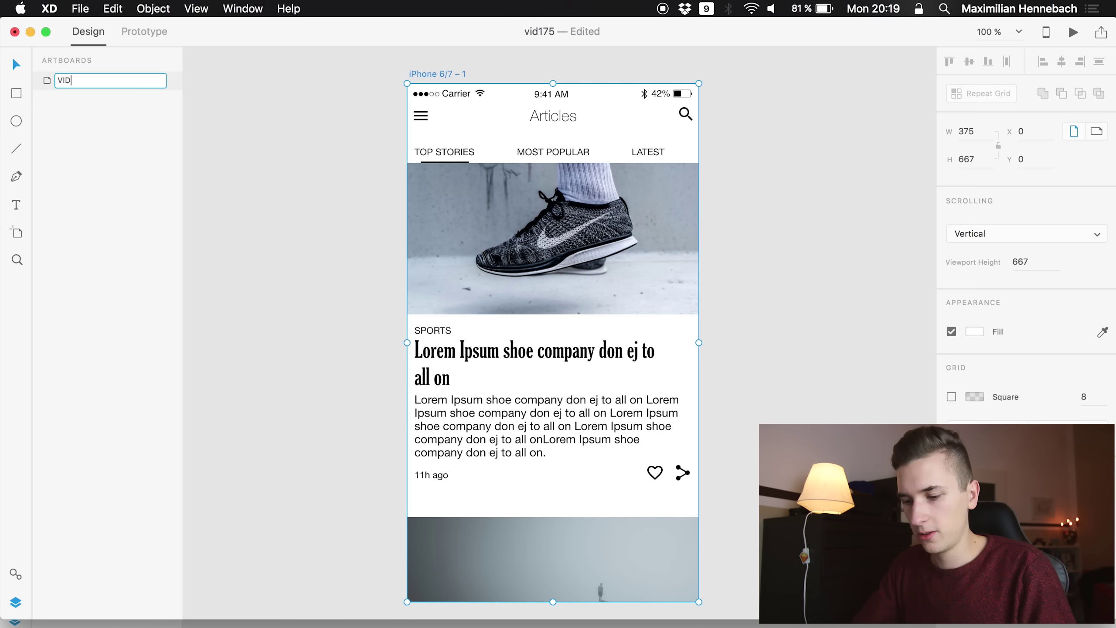
pyautogui.write('175')
pyautogui.click(313, 165)
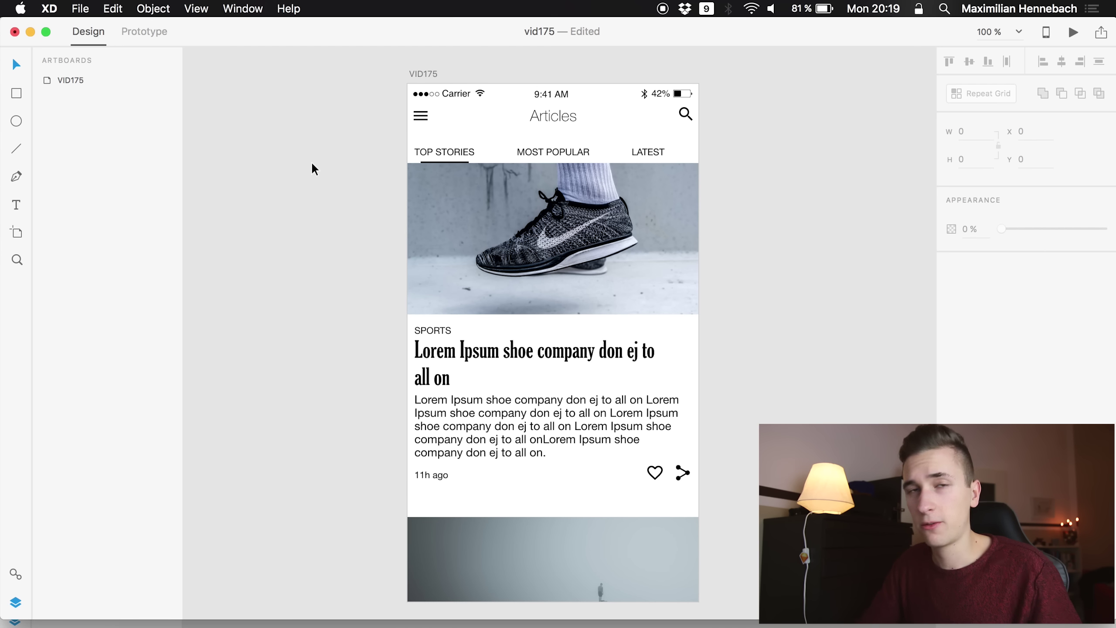